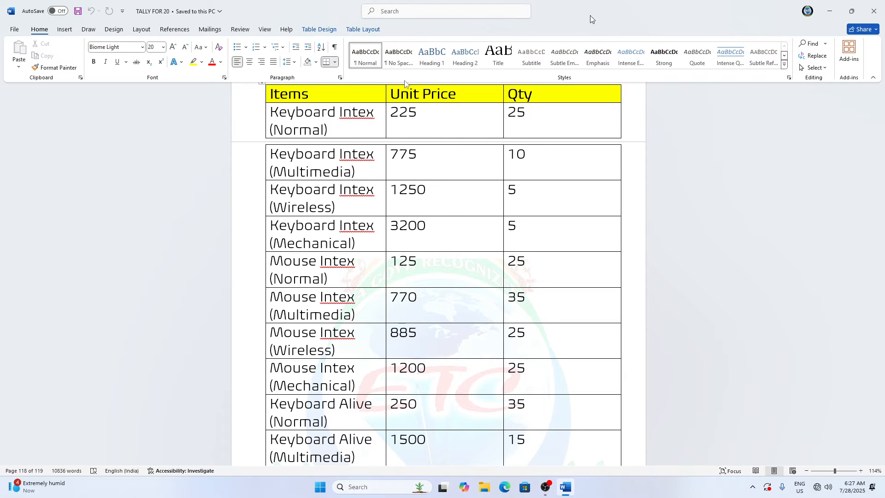
# Switch to the desktop, launch Tally.ERP 9 and maximise its window
pyautogui.press('super+d')
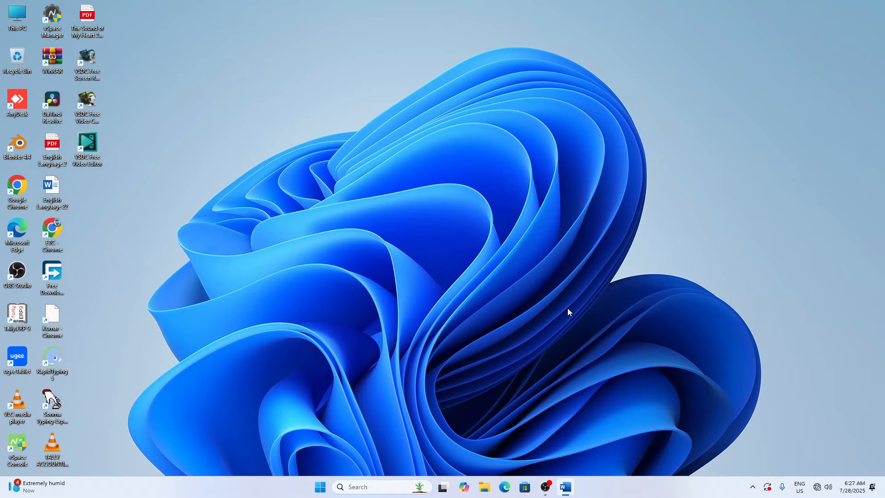
pyautogui.doubleClick(20, 326)
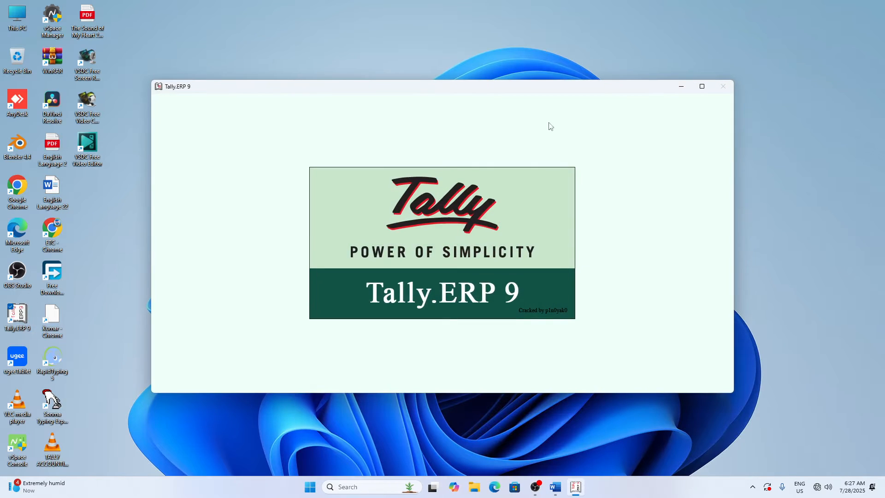
pyautogui.click(705, 87)
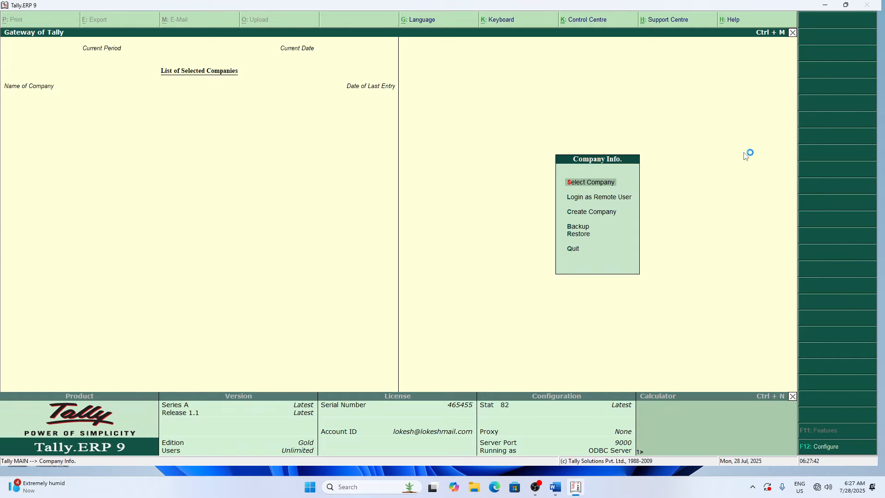
# Load the company Kumar Software and Ltd. & Co. from the data directory D:\Data\Kumar(etc)
pyautogui.press('Return')
pyautogui.press('BackSpace')
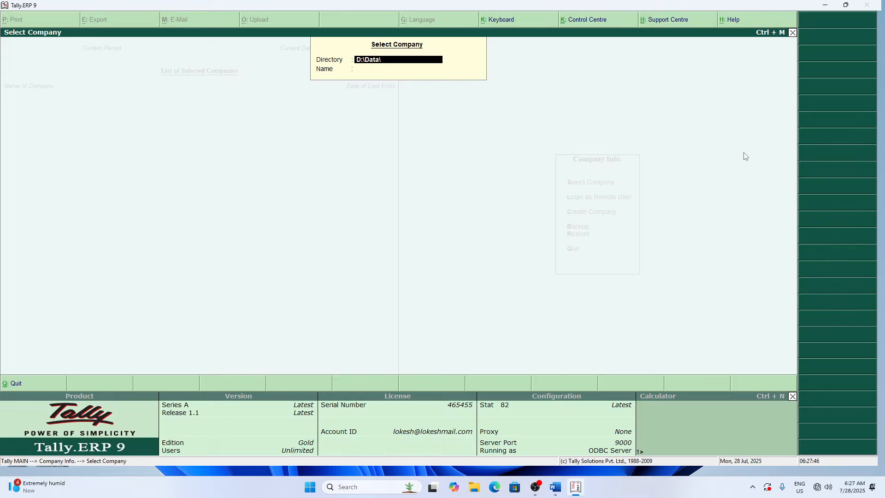
pyautogui.write('Kumar(etc')
pyautogui.press('Return')
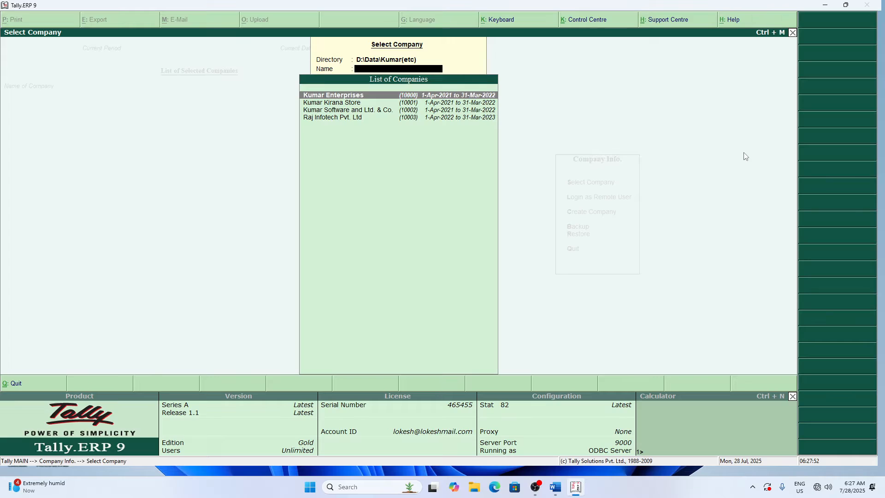
pyautogui.press('Down')
pyautogui.press('Down')
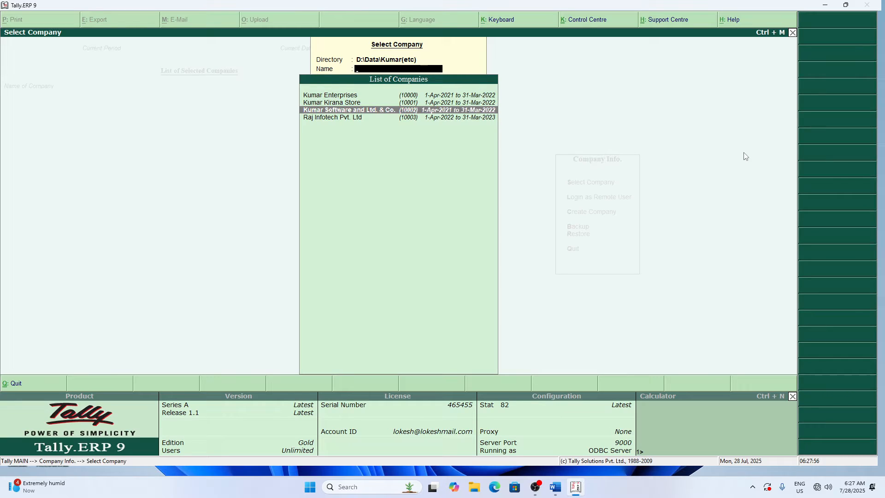
pyautogui.press('Return')
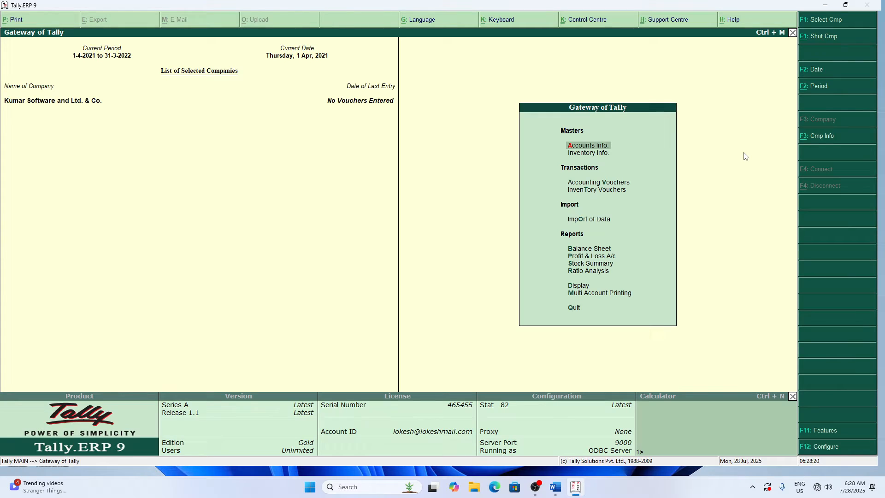
# View the Stock Summary in detailed form to examine the individual items, and return to the Gateway of Tally
pyautogui.press('Down')
pyautogui.press('Down')
pyautogui.press('Down')
pyautogui.press('Down')
pyautogui.press('Down')
pyautogui.press('Down')
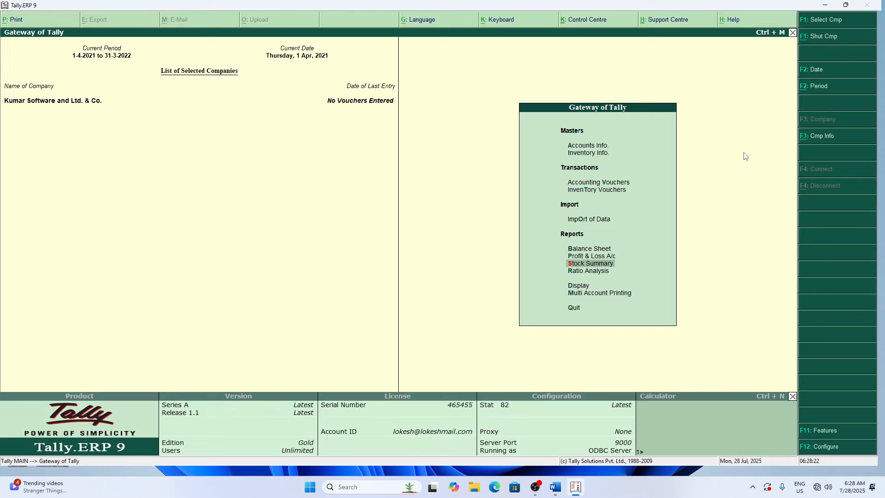
pyautogui.press('Return')
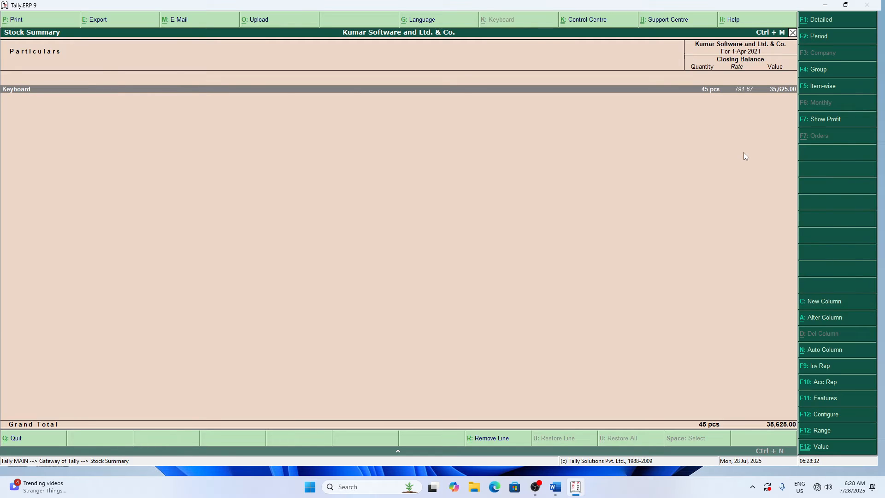
pyautogui.hotkey('alt', 'F1')
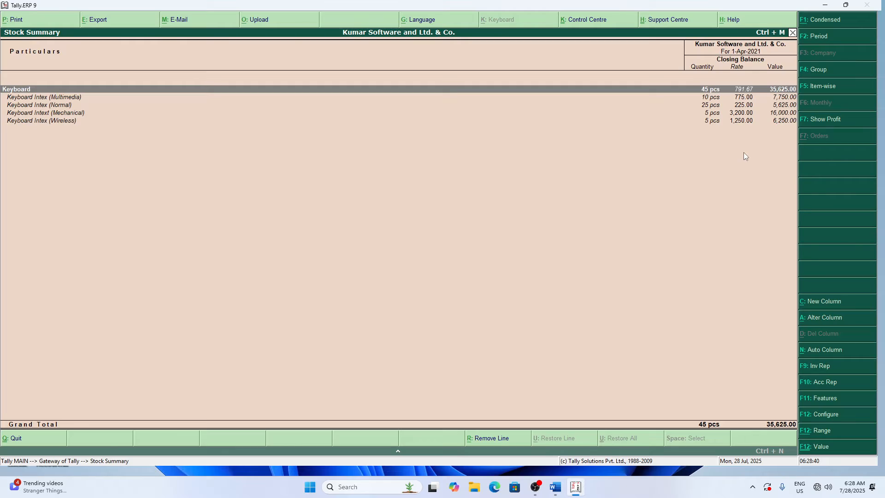
pyautogui.press('Escape')
pyautogui.press('Escape')
pyautogui.press('Escape')
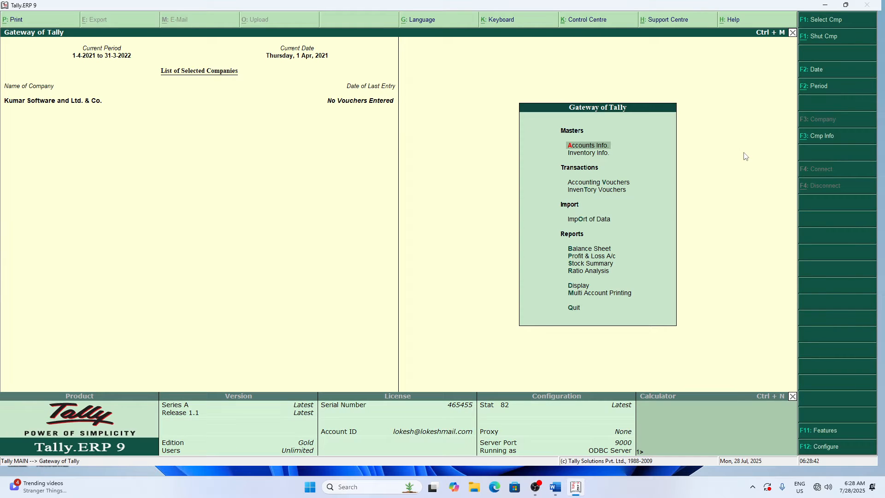
# Display multiple stock items for the All Items group and return to the Gateway of Tally
pyautogui.press('Down')
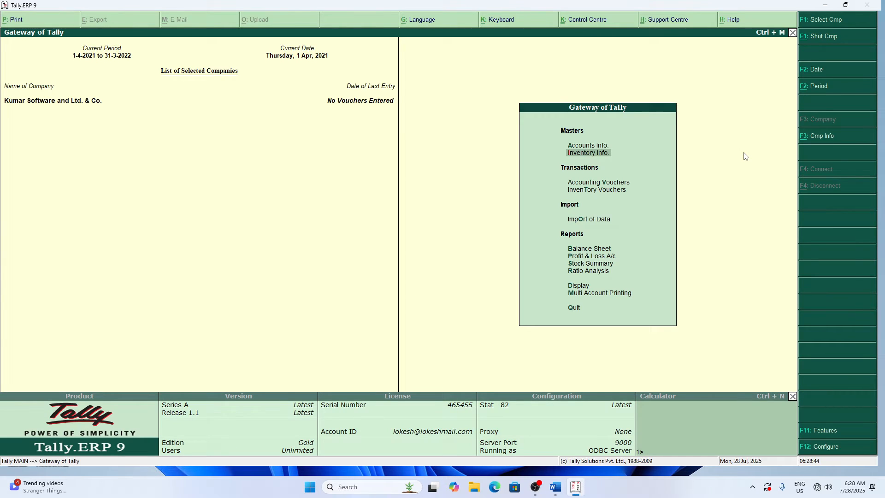
pyautogui.press('Return')
pyautogui.press('Down')
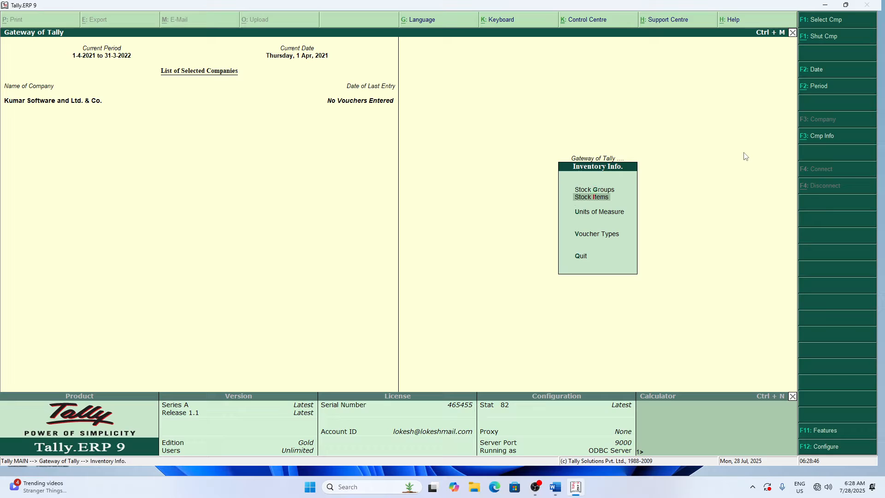
pyautogui.press('Return')
pyautogui.press('Down')
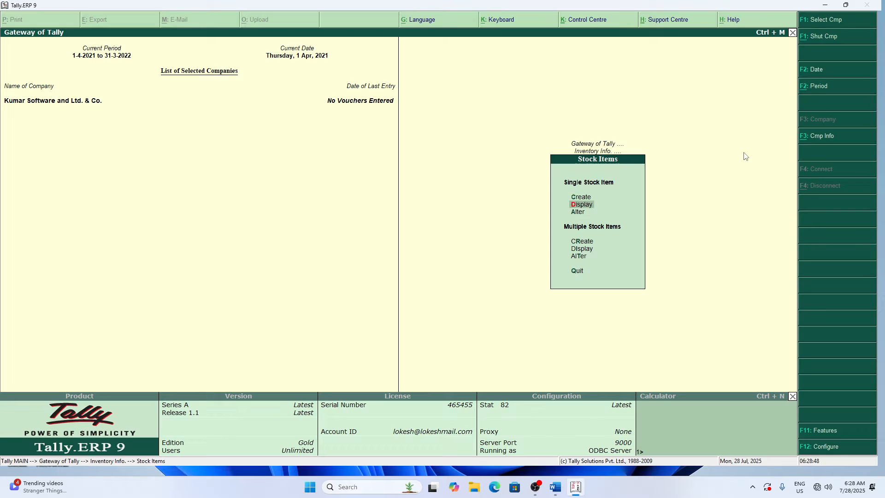
pyautogui.press('Down')
pyautogui.press('Down')
pyautogui.press('Down')
pyautogui.press('Return')
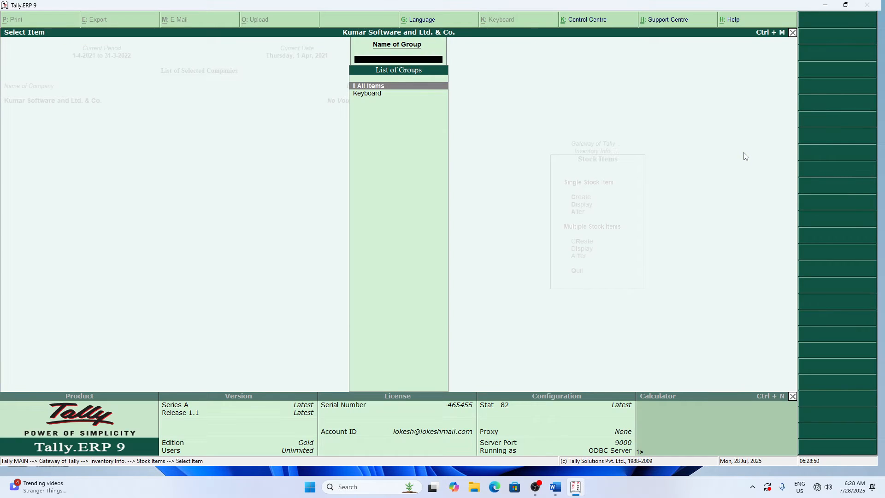
pyautogui.press('Return')
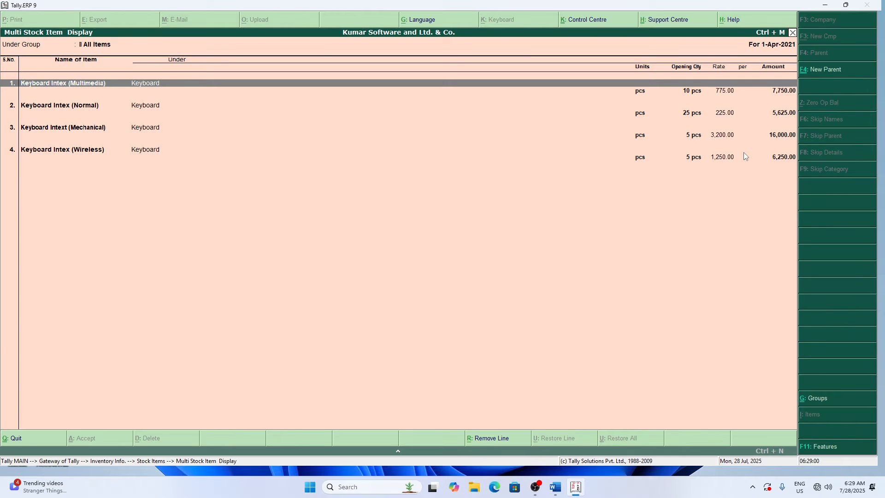
pyautogui.press('Escape')
pyautogui.press('Escape')
pyautogui.press('Escape')
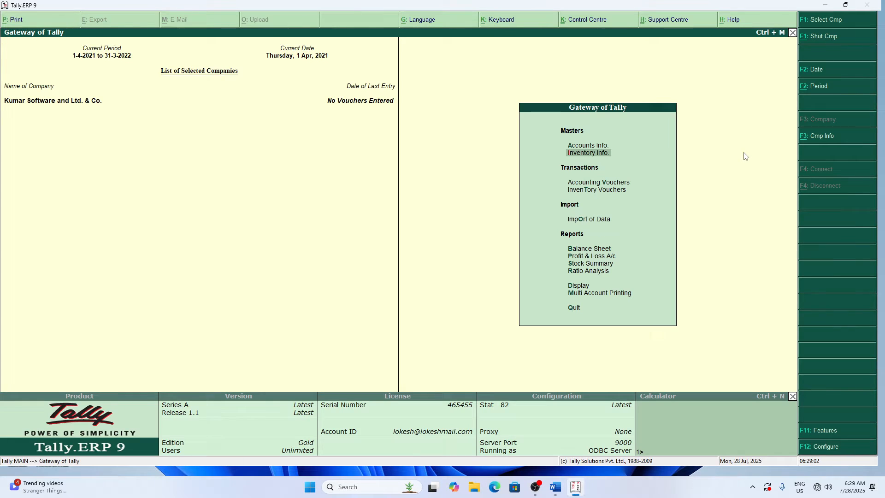
# Reopen the multiple stock items display for All Items to examine units, opening quantities, rates and amounts, and go back to the Gateway of Tally
pyautogui.press('Up')
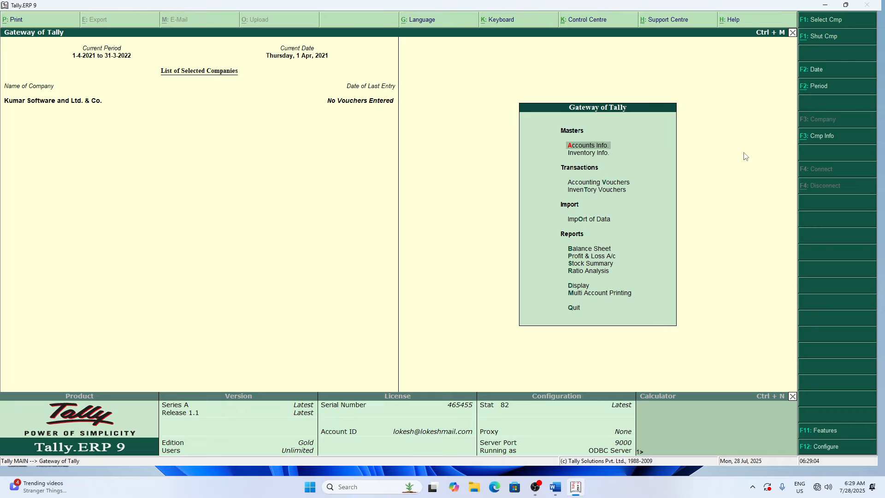
pyautogui.press('Down')
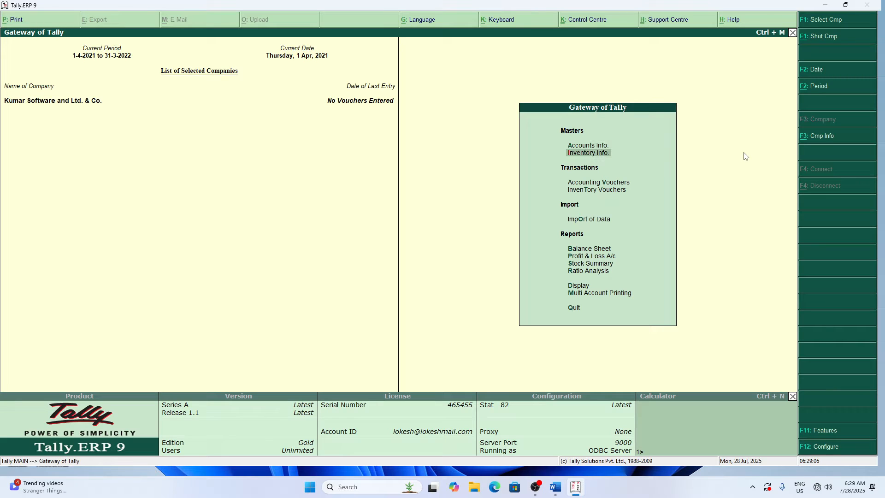
pyautogui.press('Return')
pyautogui.press('Down')
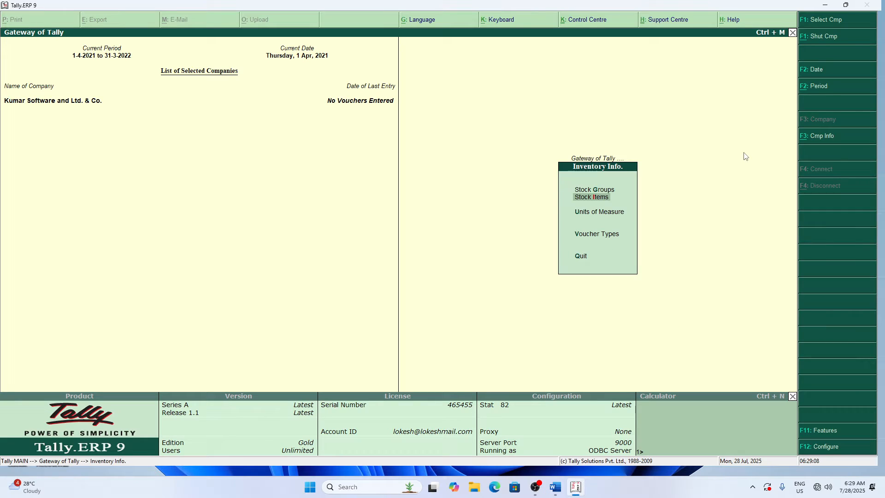
pyautogui.press('Return')
pyautogui.press('Down')
pyautogui.press('Down')
pyautogui.press('Down')
pyautogui.press('Down')
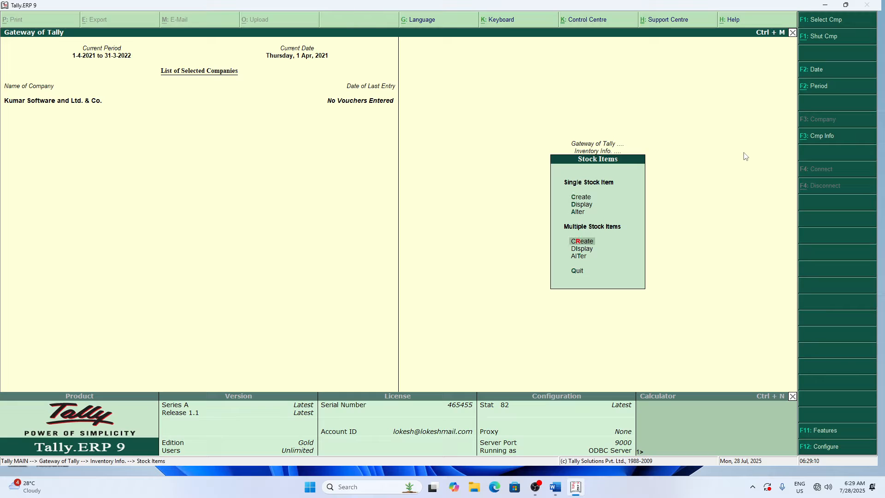
pyautogui.press('Return')
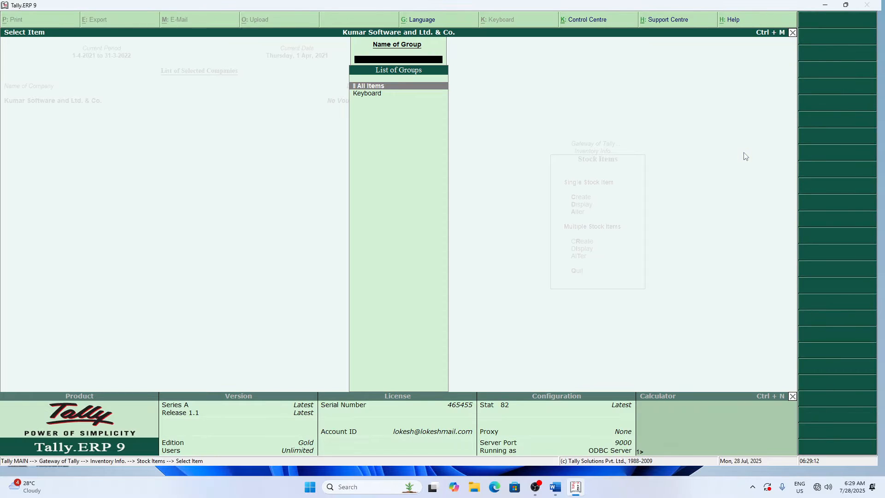
pyautogui.press('Return')
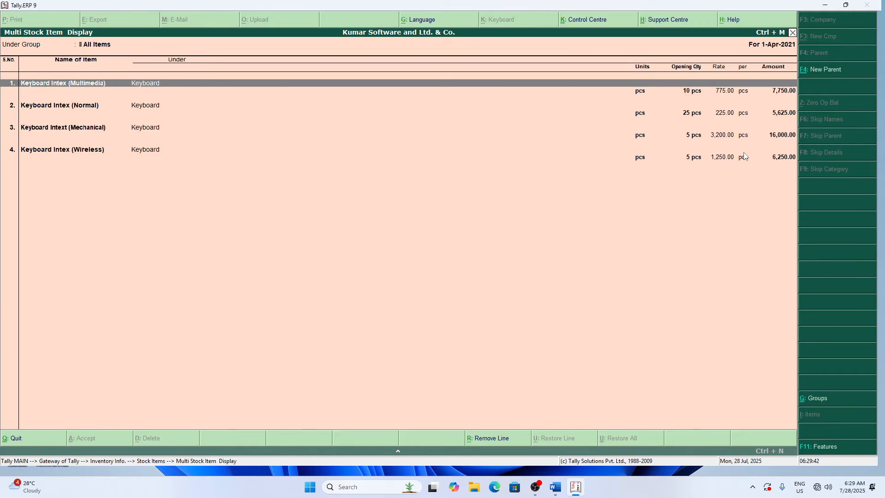
pyautogui.press('Escape')
pyautogui.press('Escape')
pyautogui.press('Escape')
pyautogui.press('Escape')
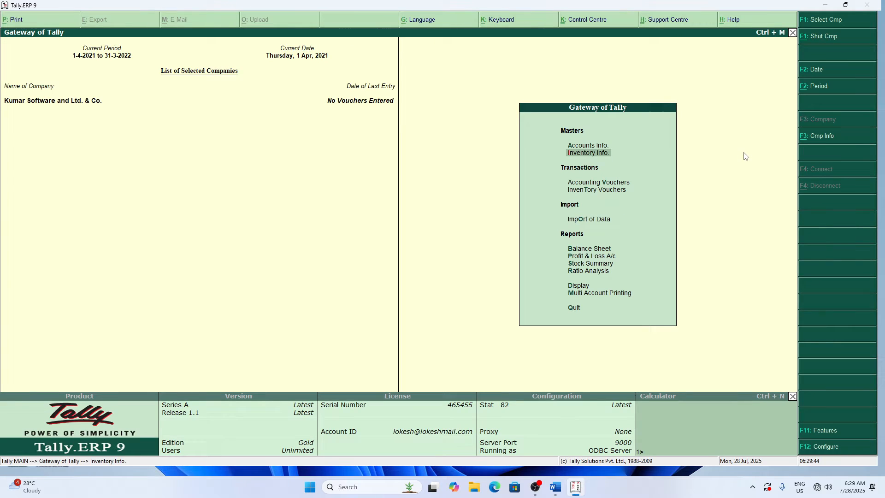
# Check the Stock Summary for the stock group's closing balance and return to the Gateway of Tally
pyautogui.press('s')
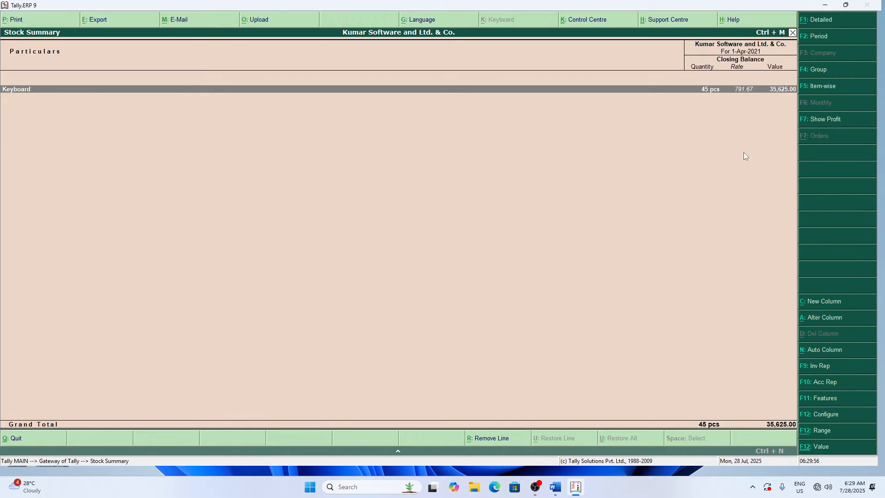
pyautogui.press('Escape')
pyautogui.press('Escape')
pyautogui.press('Escape')
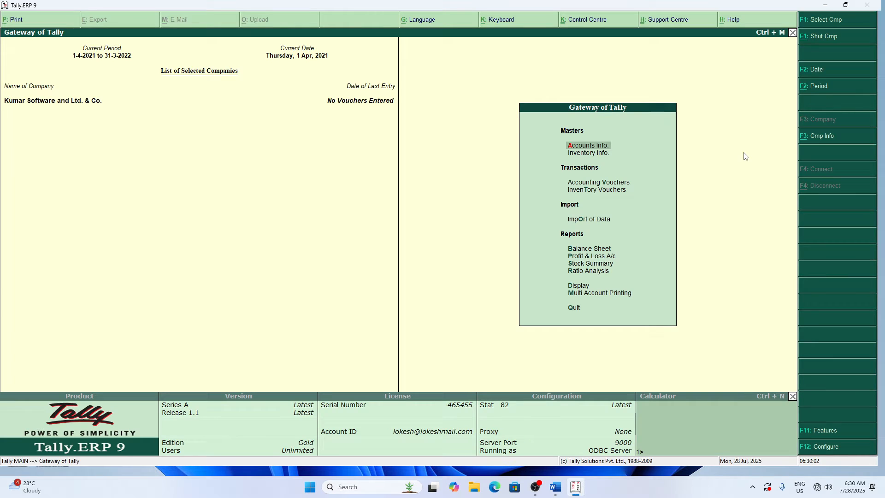
# Show the multiple stock item list for All Items through Inventory Info., and close it back to the Gateway of Tally
pyautogui.press('i')
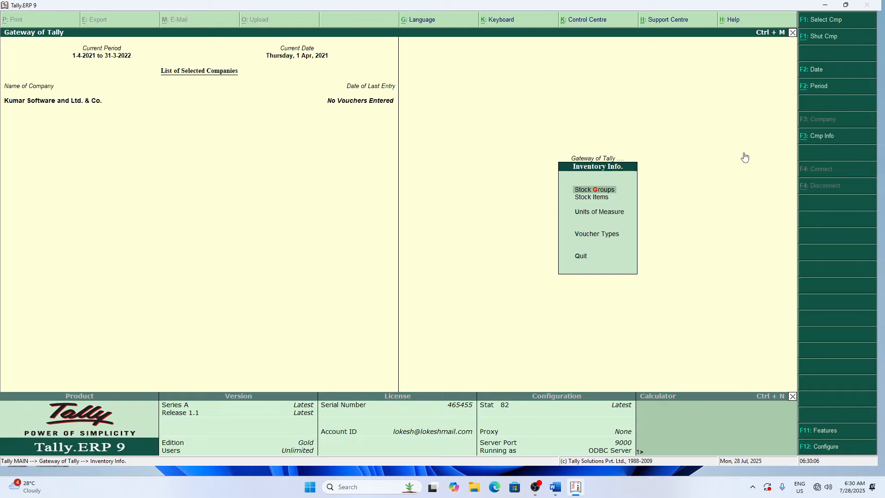
pyautogui.press('i')
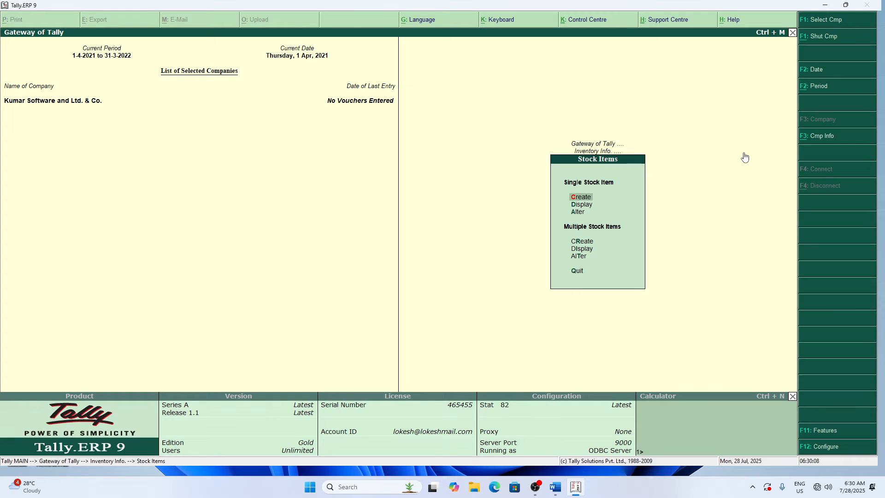
pyautogui.press('r')
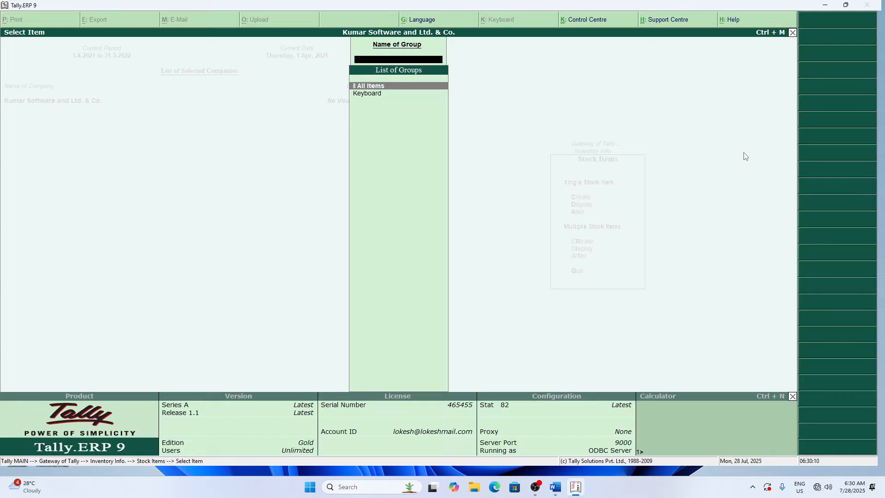
pyautogui.press('Return')
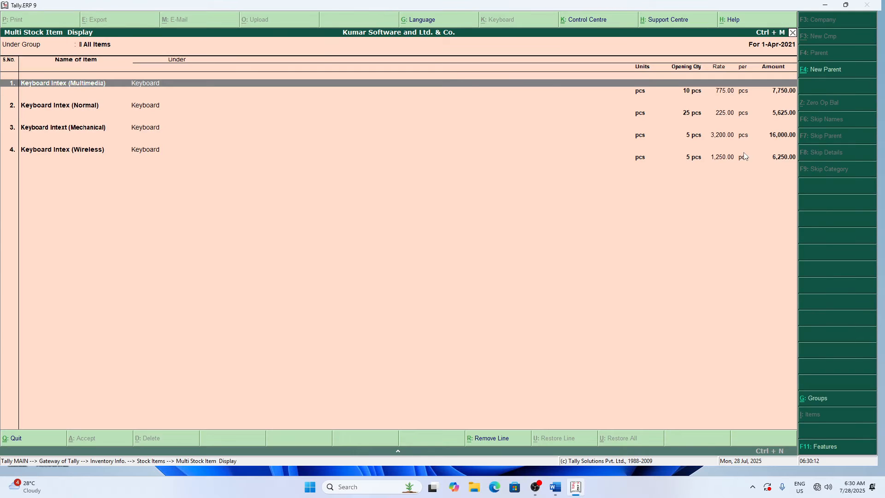
pyautogui.press('Escape')
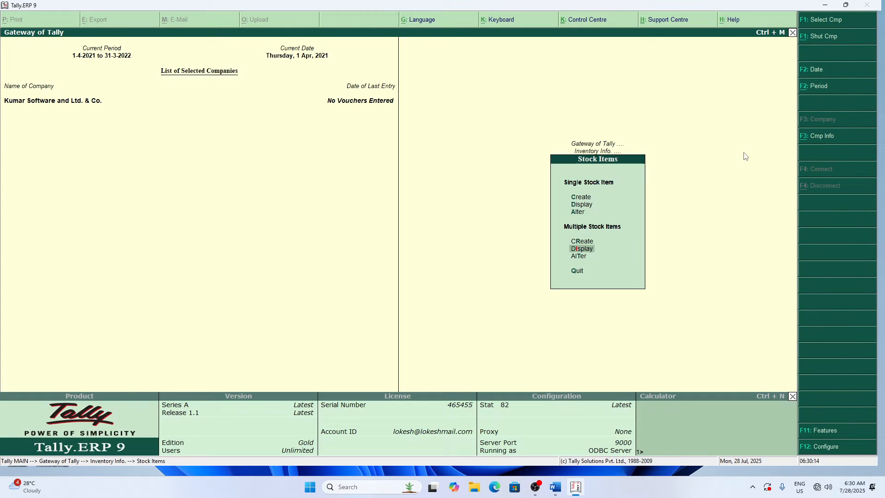
pyautogui.press('Escape')
pyautogui.press('Escape')
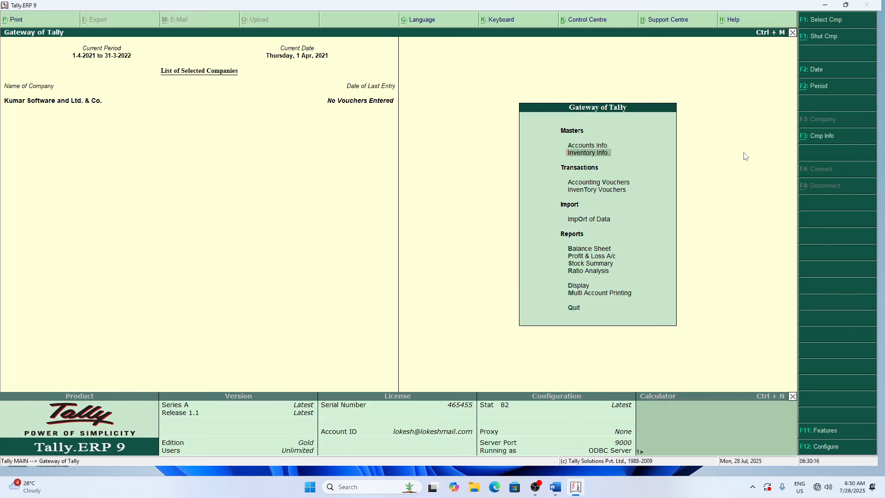
# Open the multiple stock items display for the All Items group once more
pyautogui.press('Return')
pyautogui.press('i')
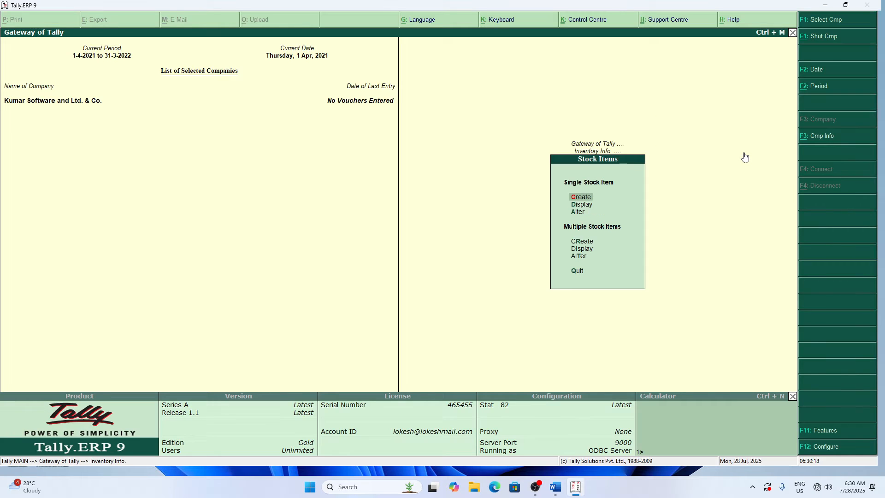
pyautogui.press('t')
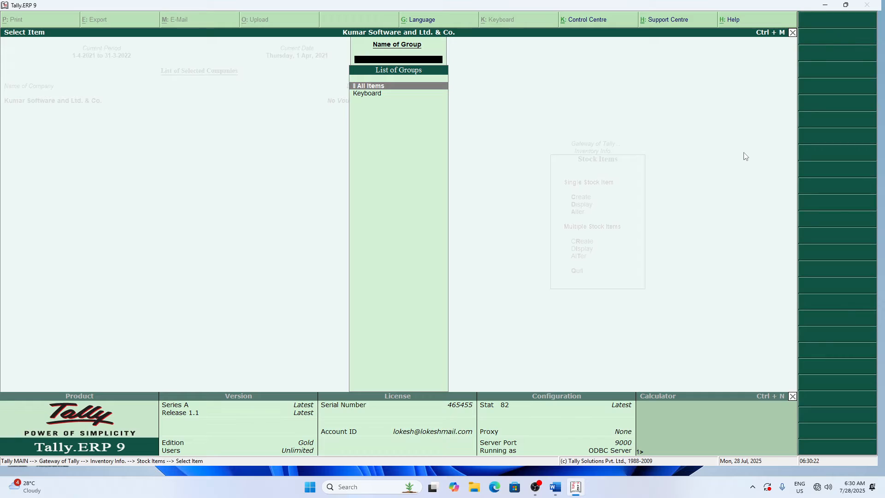
pyautogui.press('Return')
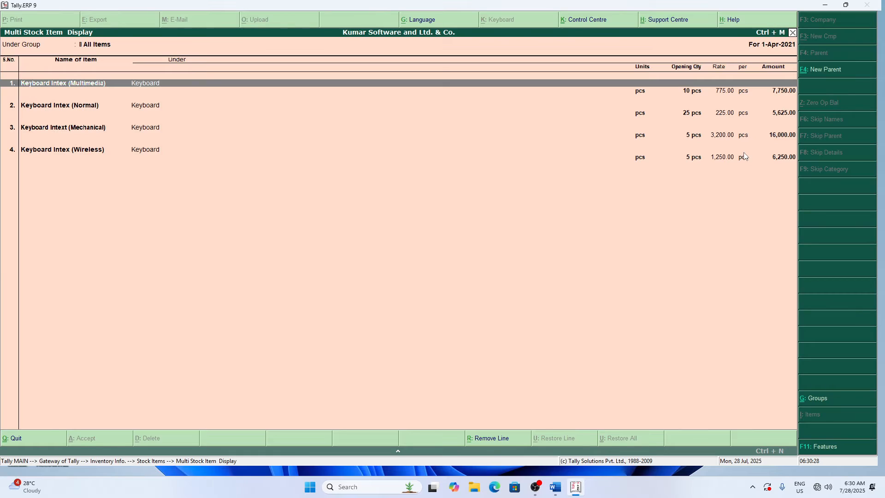
# Return to the Gateway of Tally and open the single stock item creation form through Inventory Info
pyautogui.press('Escape')
pyautogui.press('Escape')
pyautogui.press('Escape')
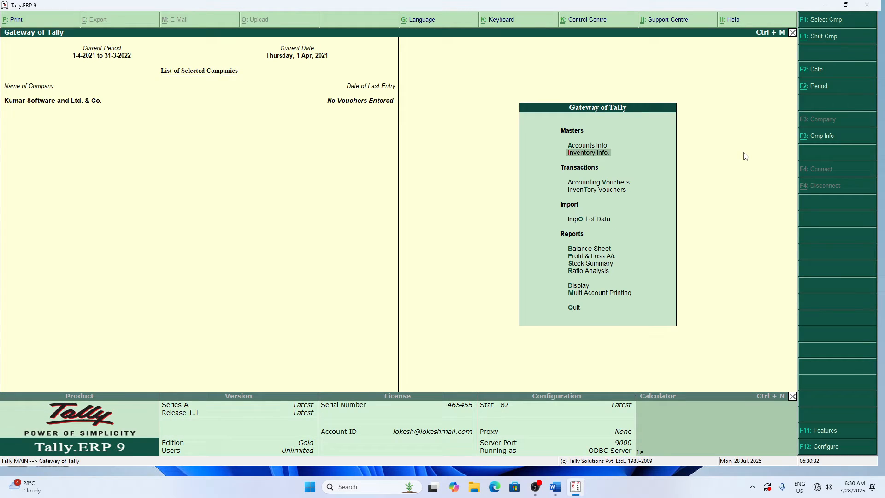
pyautogui.press('Return')
pyautogui.press('Down')
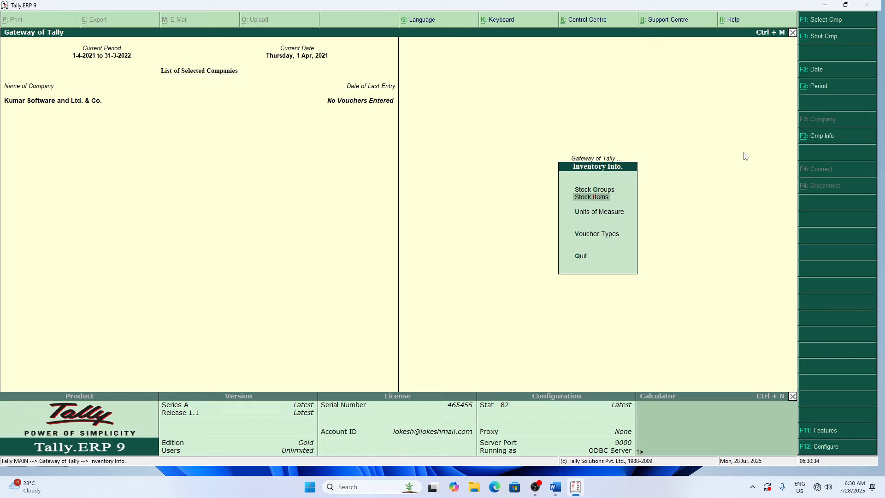
pyautogui.press('Return')
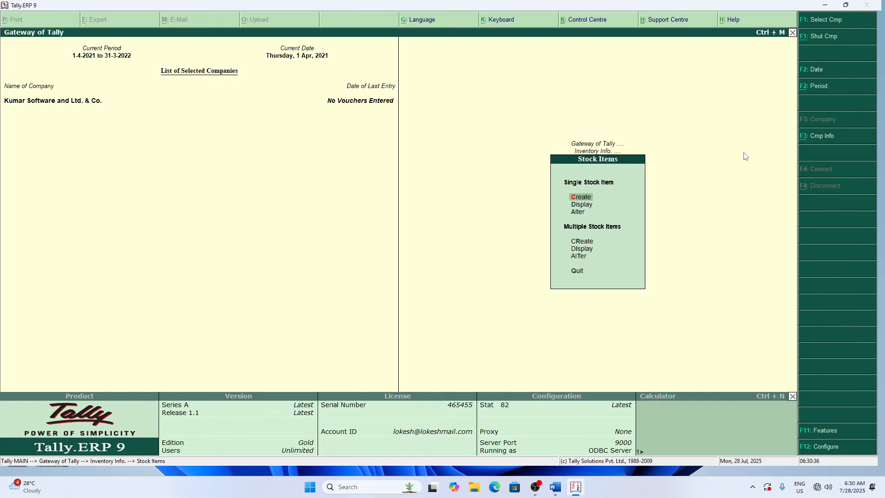
pyautogui.press('Return')
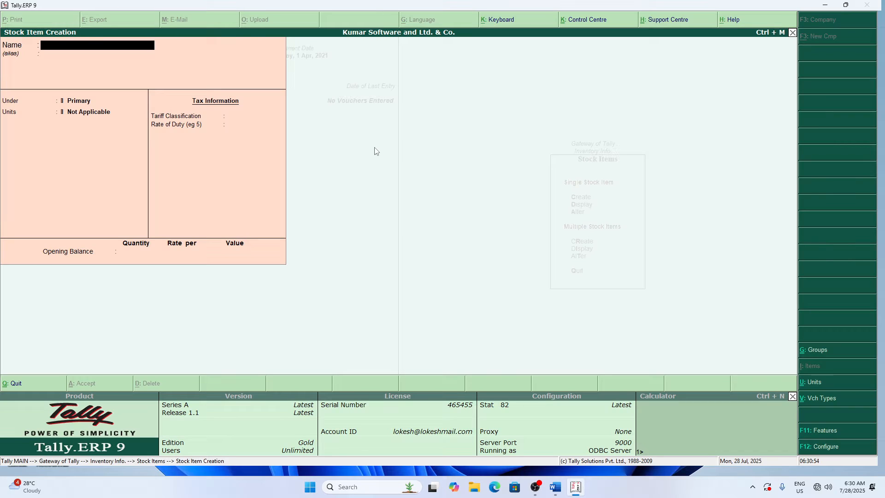
# Try to enter Mouse Intex as the name of the new stock item
pyautogui.write('Mouse')
pyautogui.write('o Inte')
pyautogui.write('oxo')
pyautogui.press('BackSpace')
pyautogui.press('BackSpace')
pyautogui.press('BackSpace')
pyautogui.write('x O(')
pyautogui.press('BackSpace')
pyautogui.press('BackSpace')
pyautogui.write('O')
pyautogui.press('BackSpace')
pyautogui.press('BackSpace')
# Try to switch the keyboard input language while the stock item name is being entered
pyautogui.press('super+space')
pyautogui.press('super+space')
pyautogui.press('super+space')
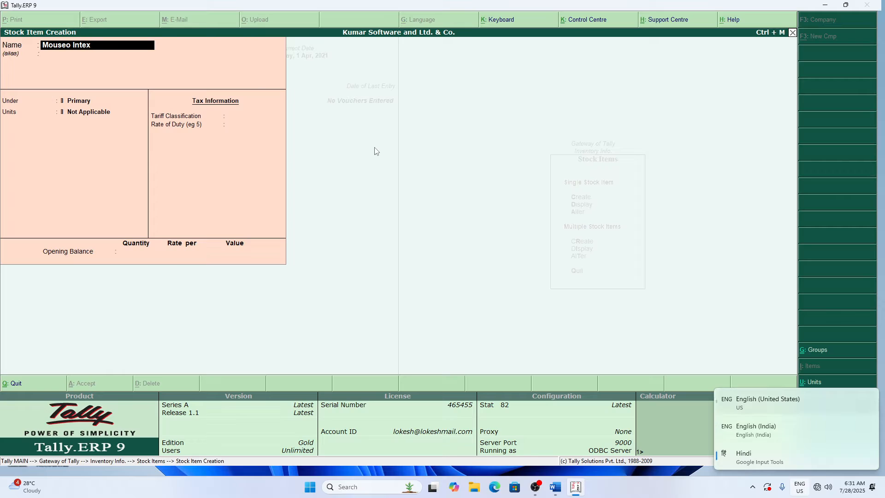
pyautogui.press('super')
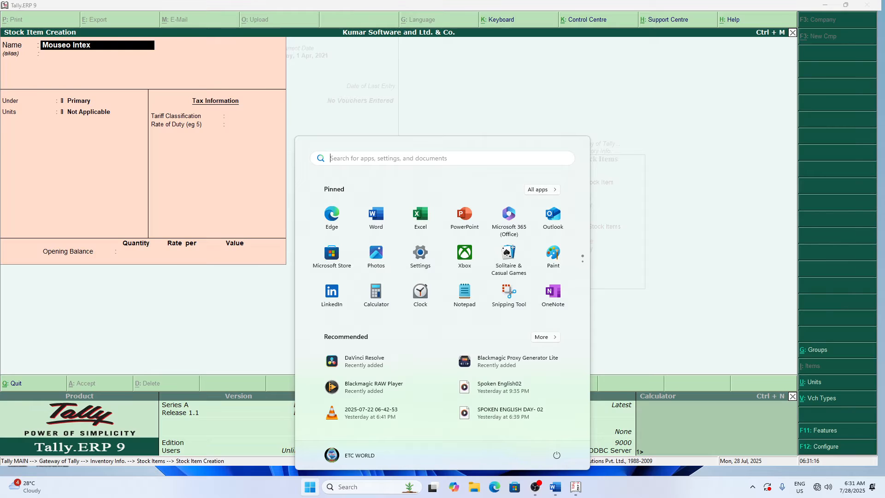
pyautogui.click(100, 48)
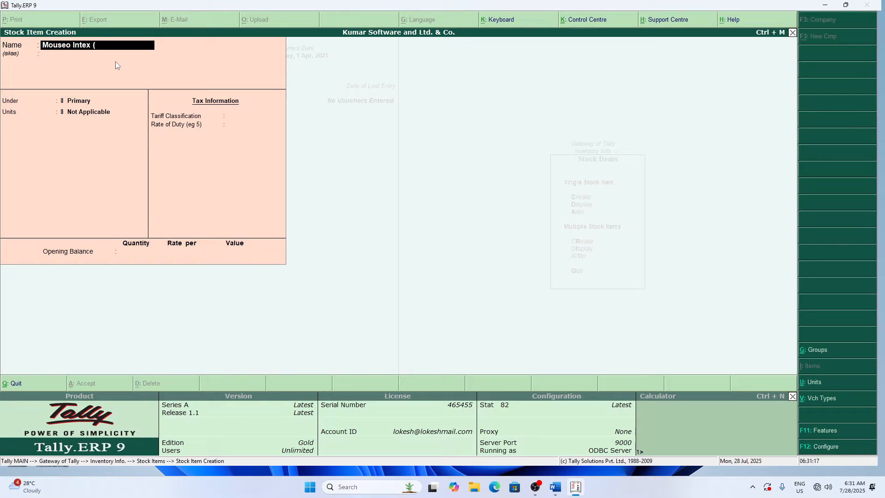
pyautogui.press('super+space')
pyautogui.press('super+space')
pyautogui.press('super+space')
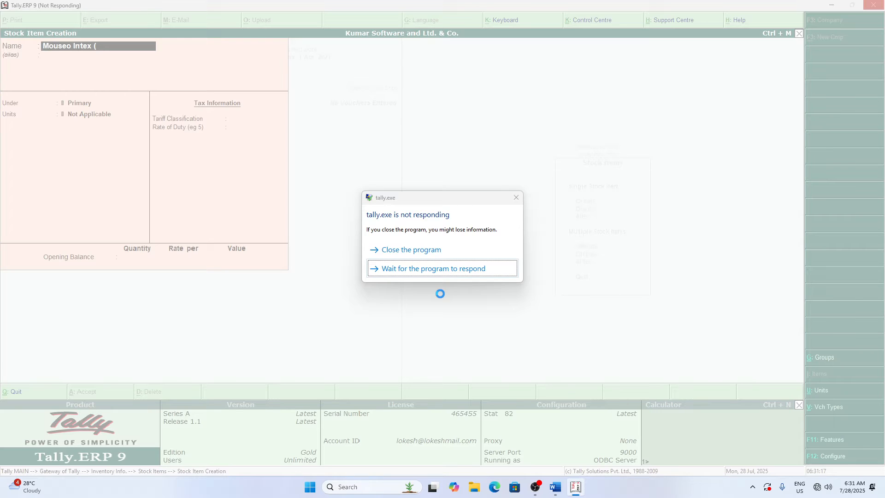
# Force the unresponsive program to close, refresh the desktop, and relaunch Tally.ERP 9 in a maximized window
pyautogui.click(422, 253)
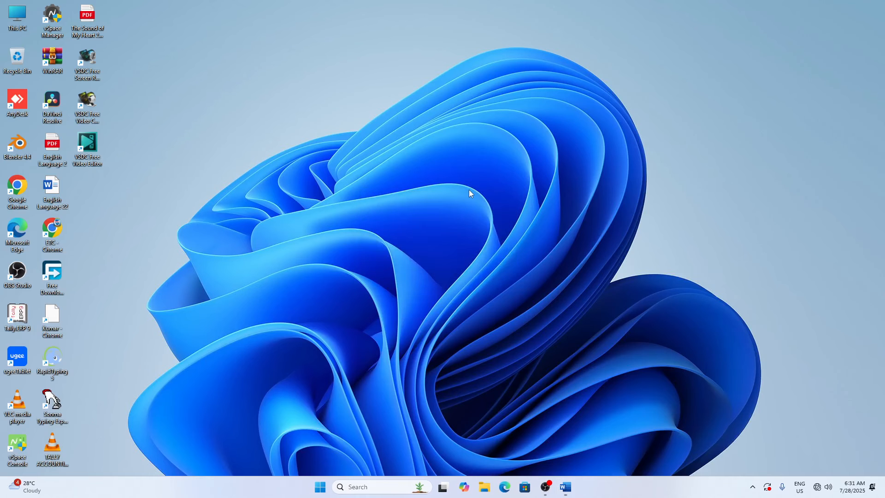
pyautogui.rightClick(469, 191)
pyautogui.click(506, 228)
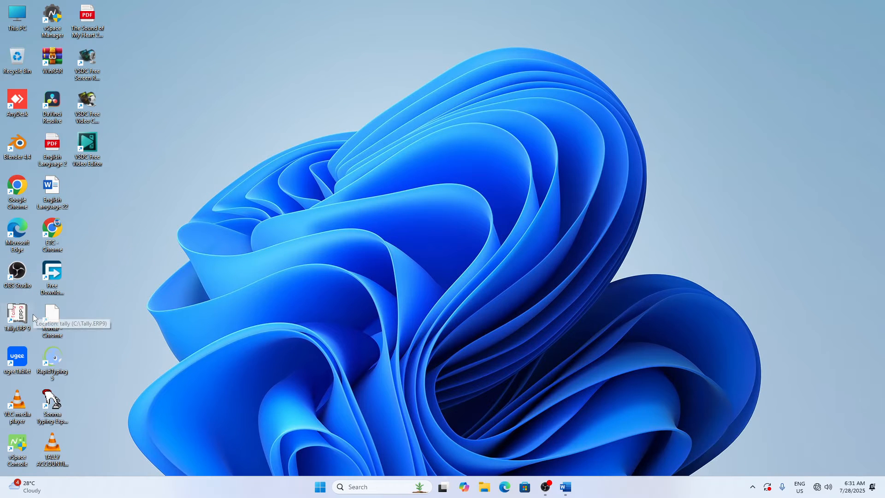
pyautogui.doubleClick(17, 314)
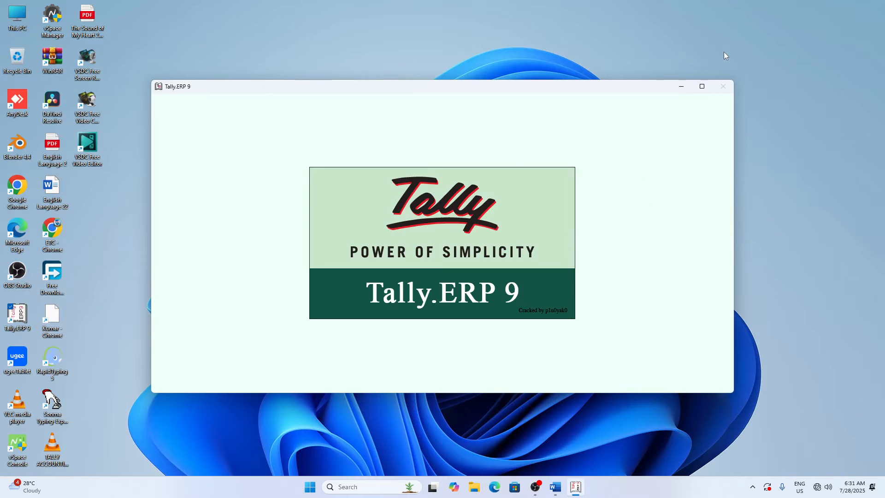
pyautogui.click(702, 87)
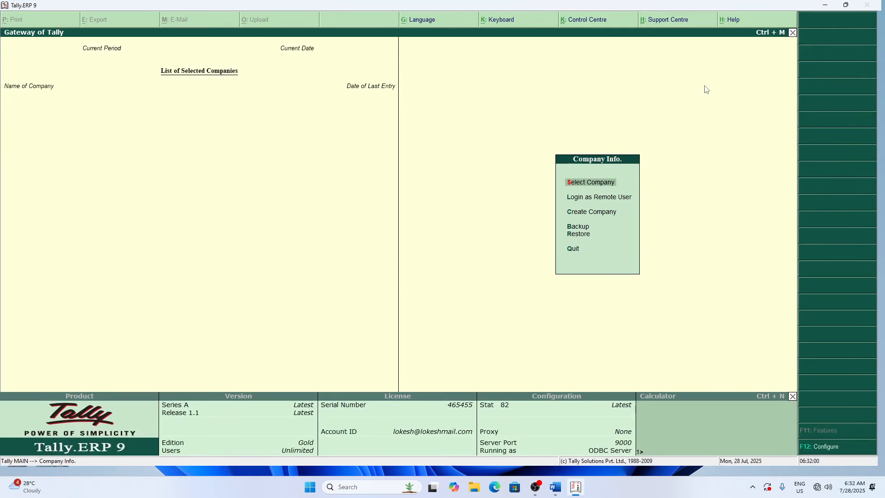
# Load the company Kumar Software and Ltd. & Co. from the data directory D:\Data\Kumar(ETC)
pyautogui.press('Return')
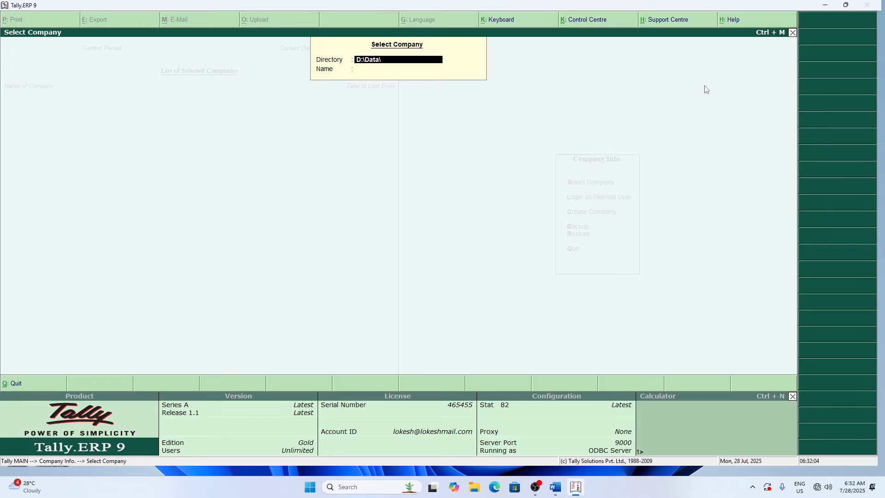
pyautogui.write('Kumar(ETC')
pyautogui.press('Return')
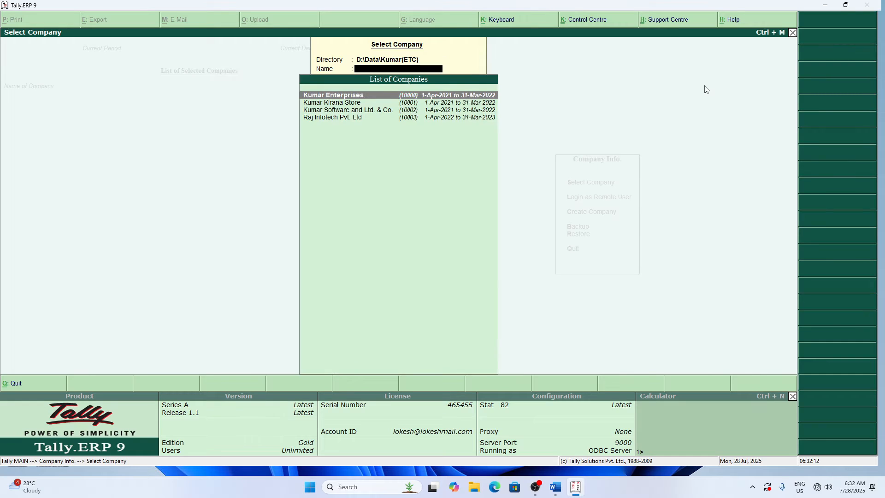
pyautogui.press('Down')
pyautogui.press('Down')
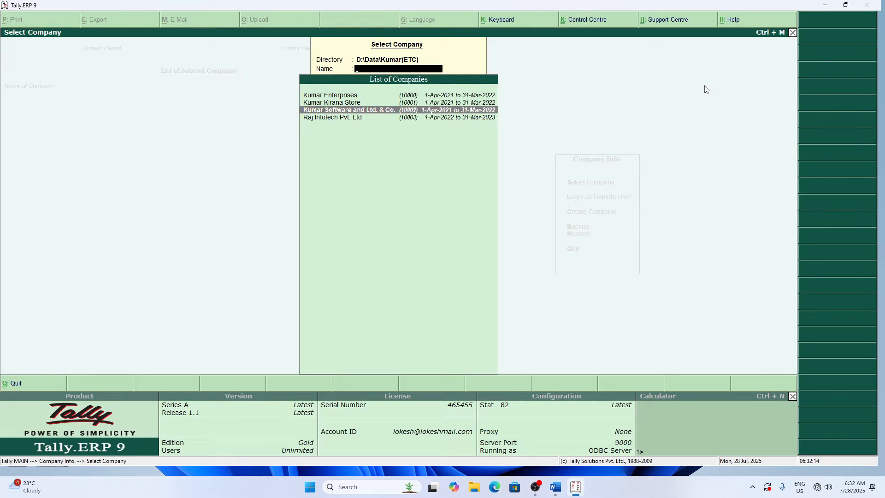
pyautogui.press('Return')
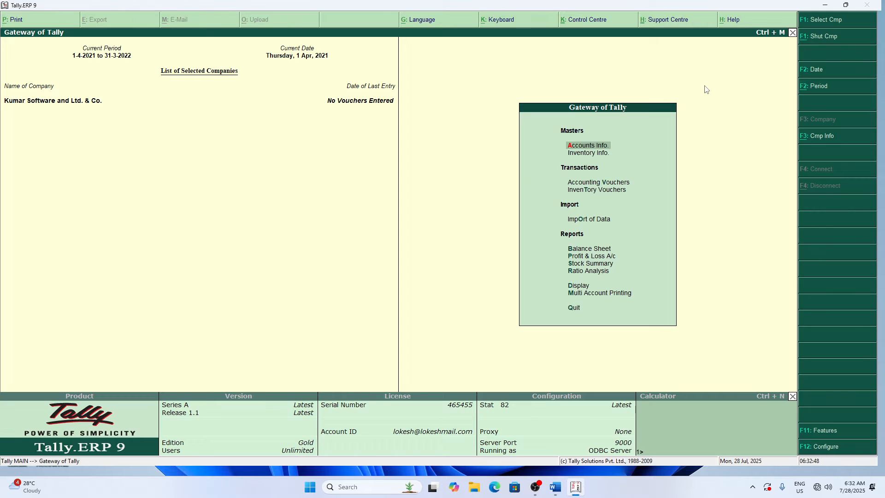
# Open the creation form for a single stock item from Inventory Info
pyautogui.press('Down')
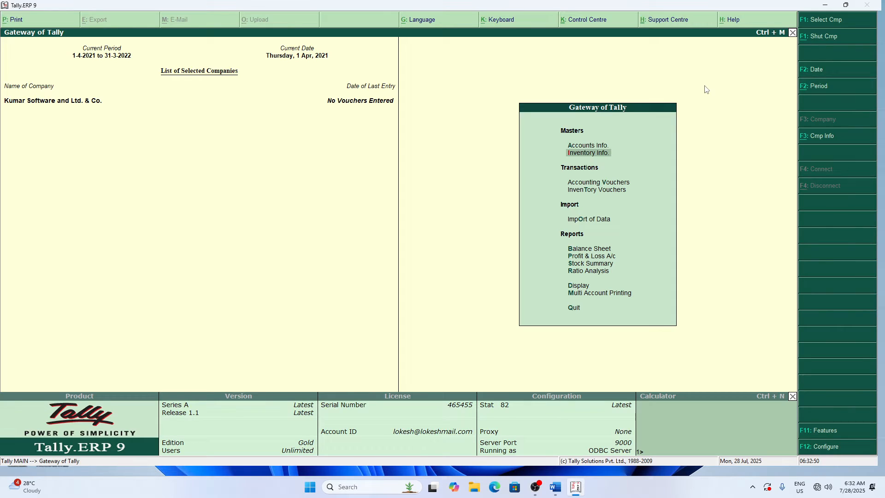
pyautogui.press('Return')
pyautogui.press('Down')
pyautogui.press('Down')
pyautogui.press('Up')
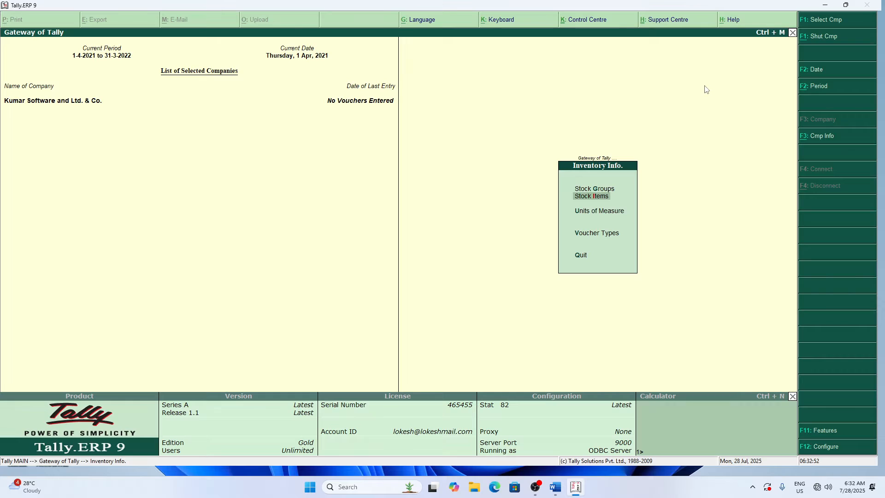
pyautogui.press('Return')
pyautogui.press('Down')
pyautogui.press('Down')
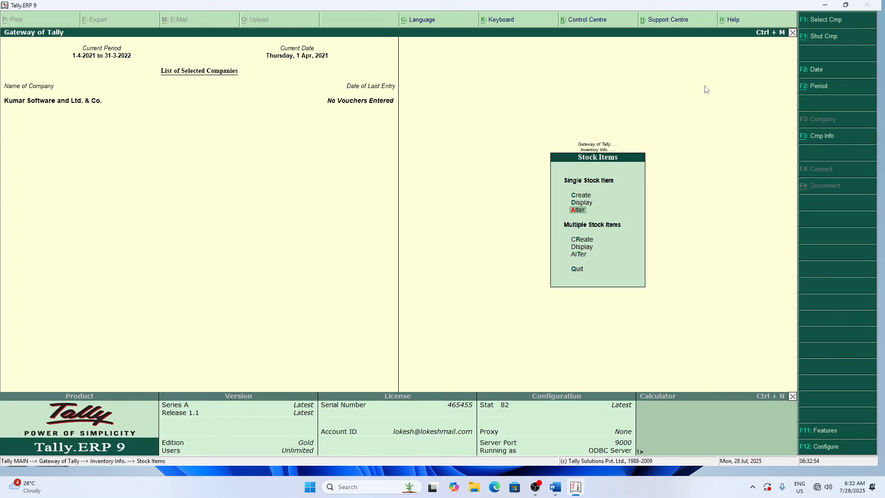
pyautogui.press('Up')
pyautogui.press('Up')
pyautogui.press('Return')
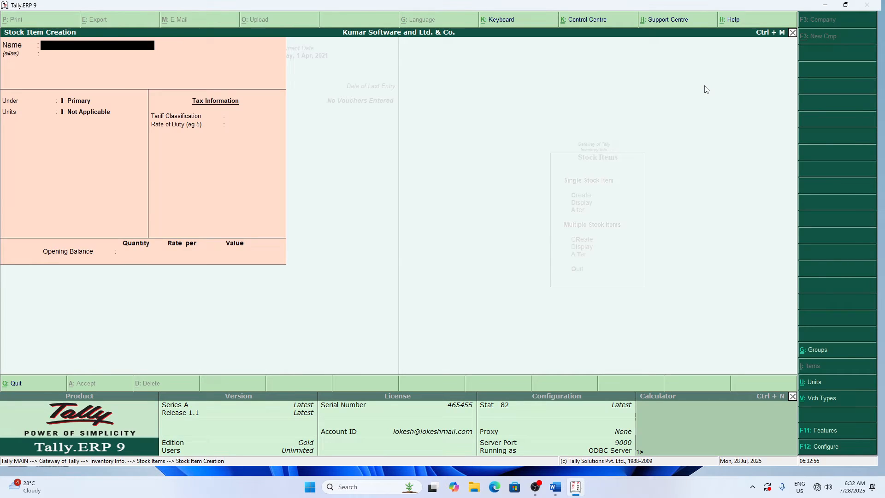
# Name the new stock item Mouse Intex (Normal) and leave its alias empty
pyautogui.write('Mouse i')
pyautogui.write('ntex (Normar')
pyautogui.write(')')
pyautogui.press('Return')
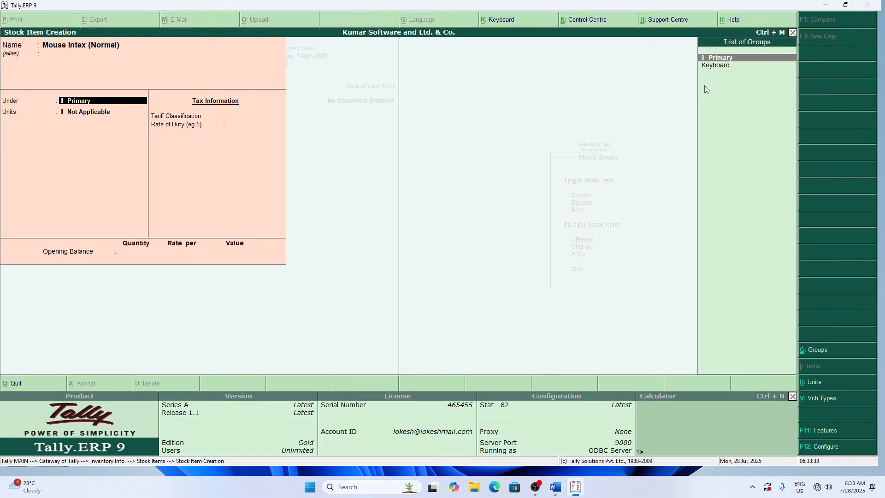
# Create a stock group Mouse under Primary for this item, with adding of item quantities set to Yes
pyautogui.hotkey('alt', 'c')
pyautogui.write('Mouse')
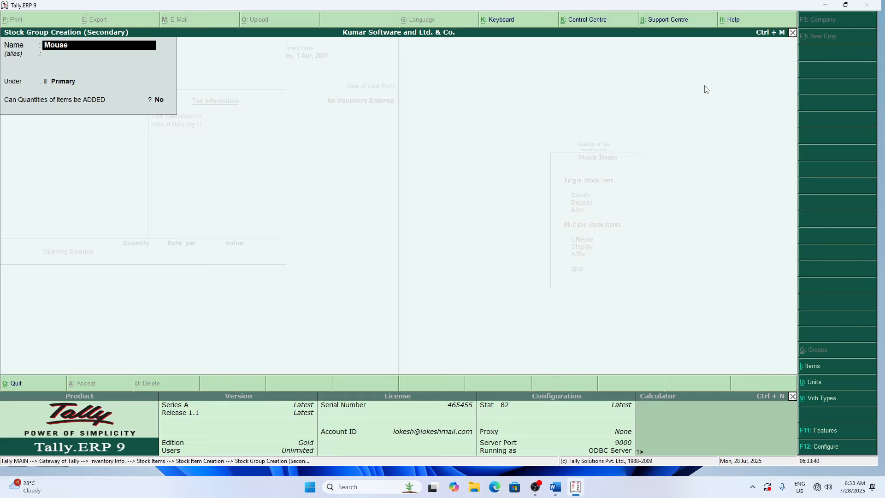
pyautogui.press('Return')
pyautogui.press('Return')
pyautogui.write('y')
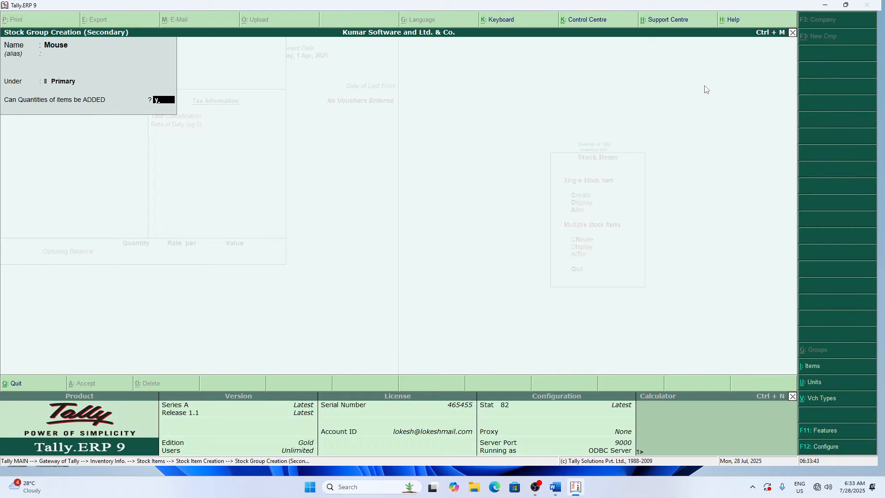
pyautogui.press('Return')
pyautogui.press('Return')
# Set the item's unit to pcs, keeping the tariff classification Not Applicable and the rate of duty 0
pyautogui.press('Down')
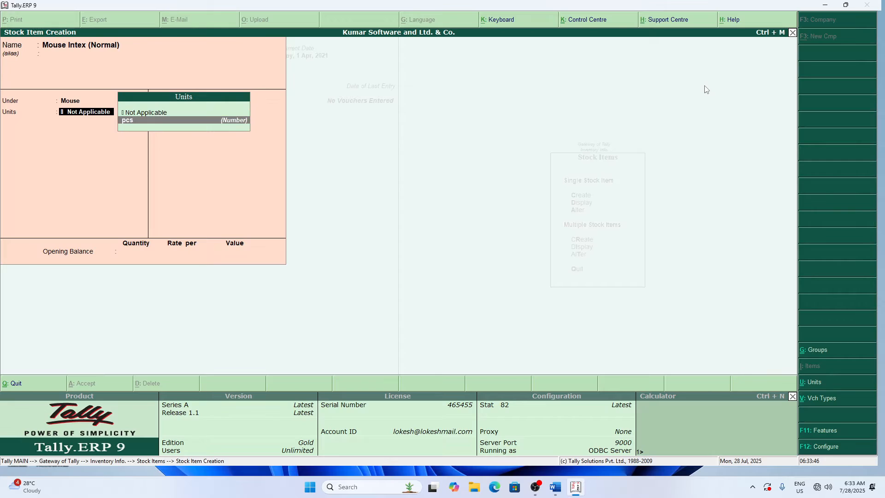
pyautogui.press('Return')
pyautogui.press('Return')
pyautogui.press('Return')
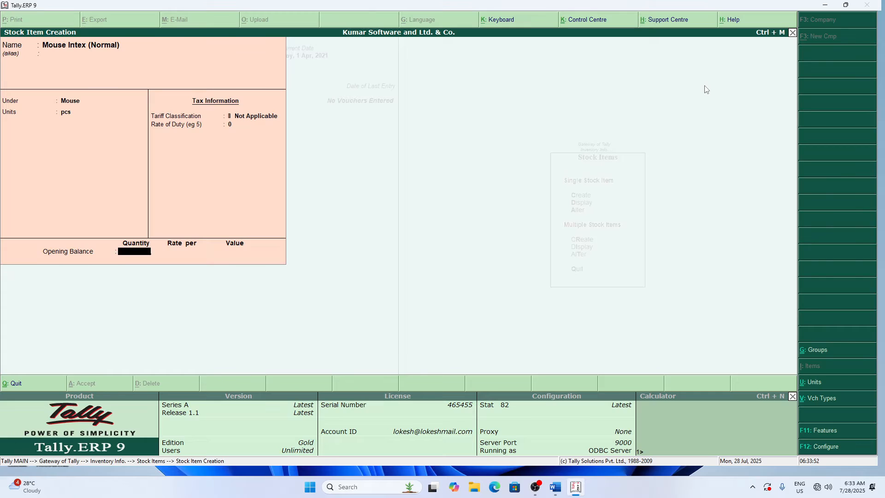
# Enter an opening balance of 5 pcs at a rate of 125.00 per pcs and save Mouse Intex (Normal)
pyautogui.write('125')
pyautogui.press('BackSpace')
pyautogui.press('BackSpace')
pyautogui.press('BackSpace')
pyautogui.press('Return')
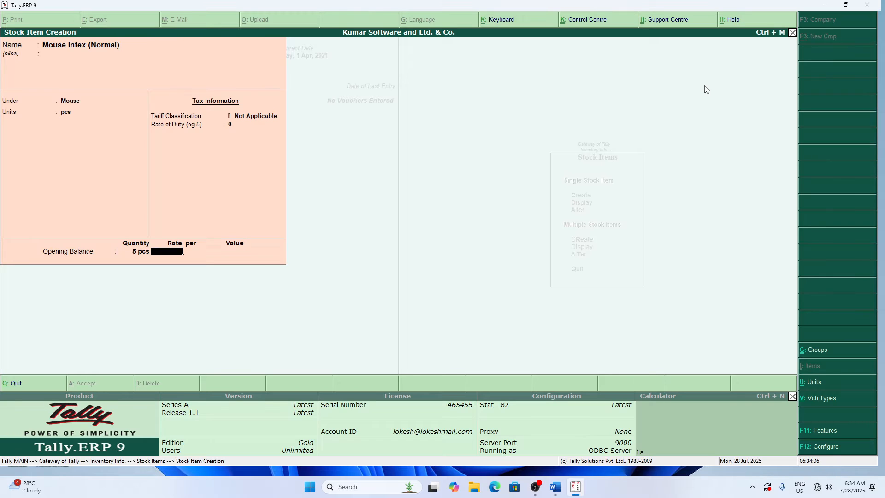
pyautogui.write('125')
pyautogui.press('Return')
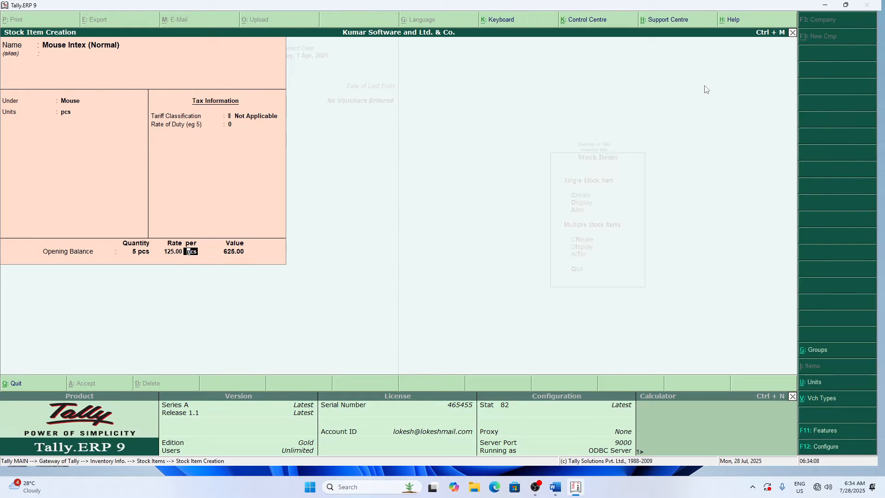
pyautogui.press('Return')
pyautogui.press('Return')
pyautogui.press('Return')
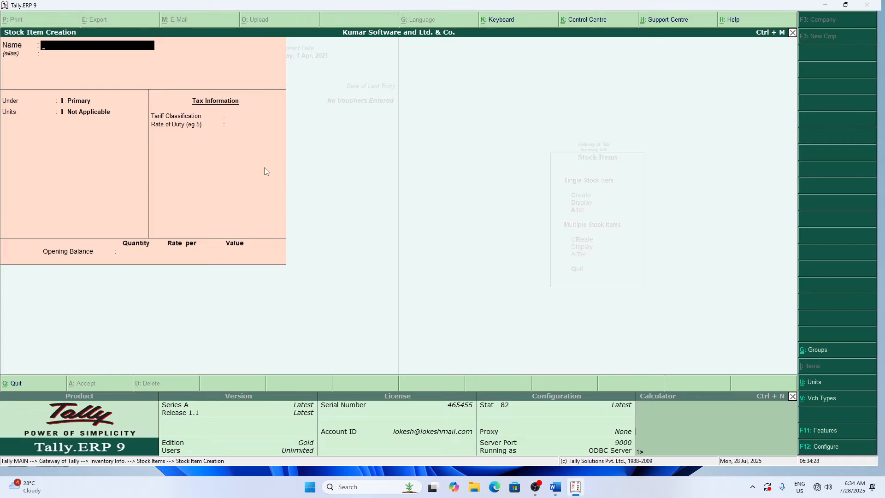
# Name the next stock item Mouse Intex (Multimedia) and leave its alias empty
pyautogui.write('Mouse Intex (Multimed')
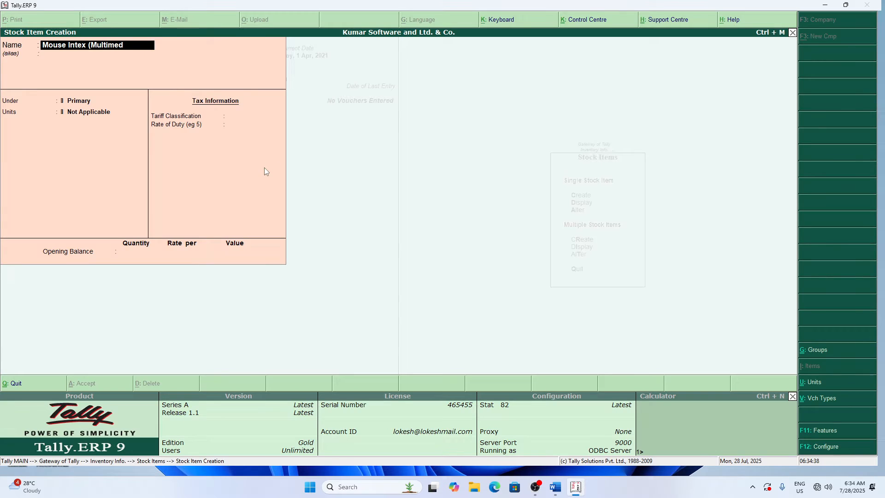
pyautogui.write('ia)')
pyautogui.press('Return')
pyautogui.press('Return')
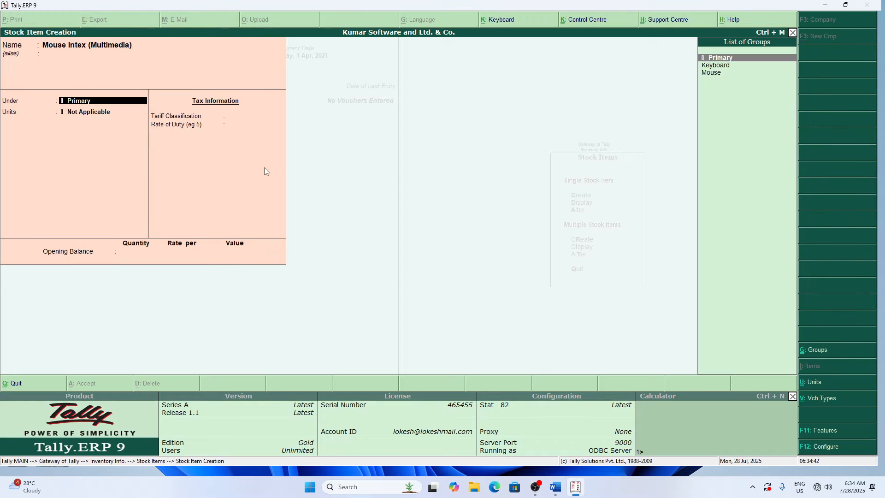
# Place Mouse Intex (Multimedia) under the Mouse group with unit pcs, tariff classification Not Applicable and duty rate 0
pyautogui.press('Down')
pyautogui.press('Down')
pyautogui.press('Return')
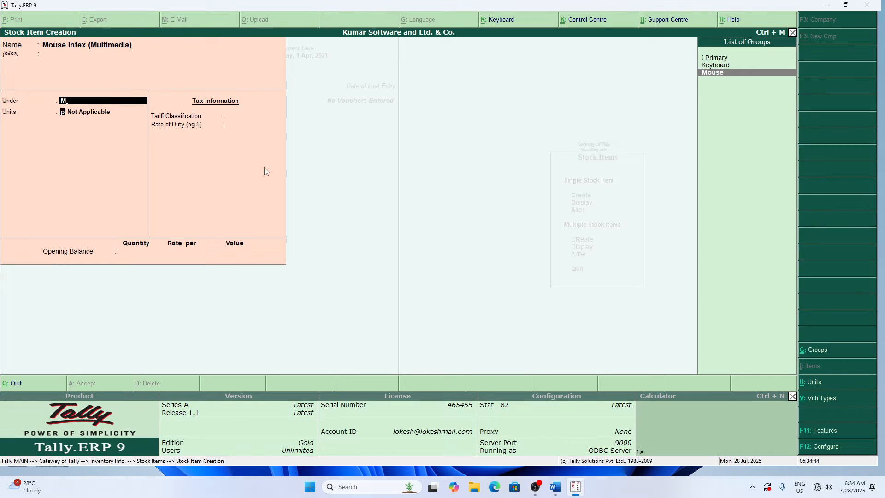
pyautogui.press('Down')
pyautogui.press('Return')
pyautogui.press('Return')
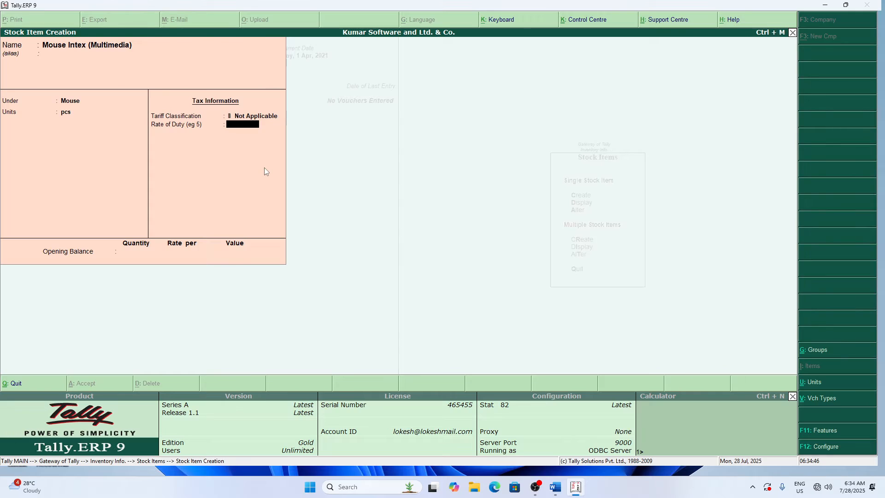
pyautogui.press('Return')
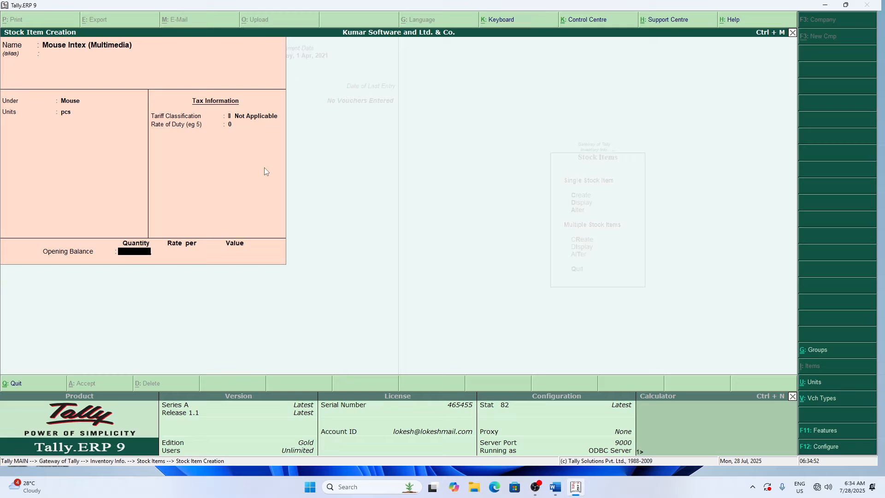
# Enter an opening balance of 5 pcs at a rate of 770.00 per pcs and save Mouse Intex (Multimedia)
pyautogui.write('5')
pyautogui.press('Return')
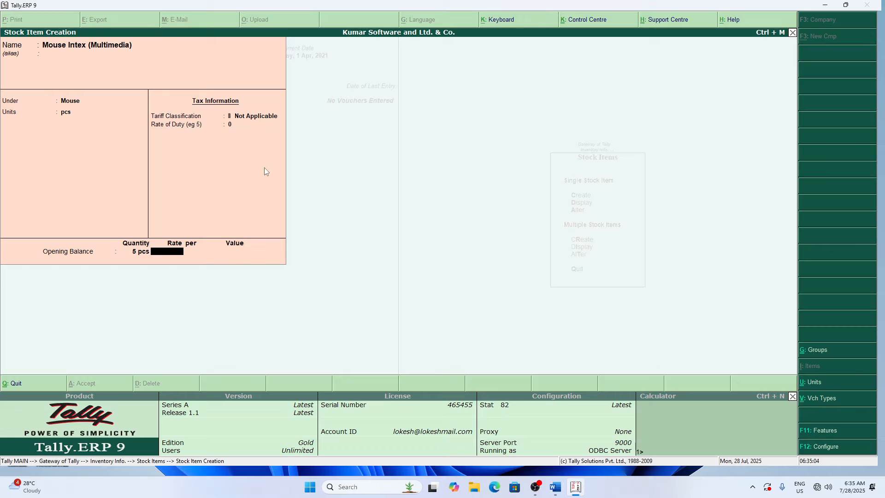
pyautogui.write('35')
pyautogui.press('Return')
pyautogui.write('77')
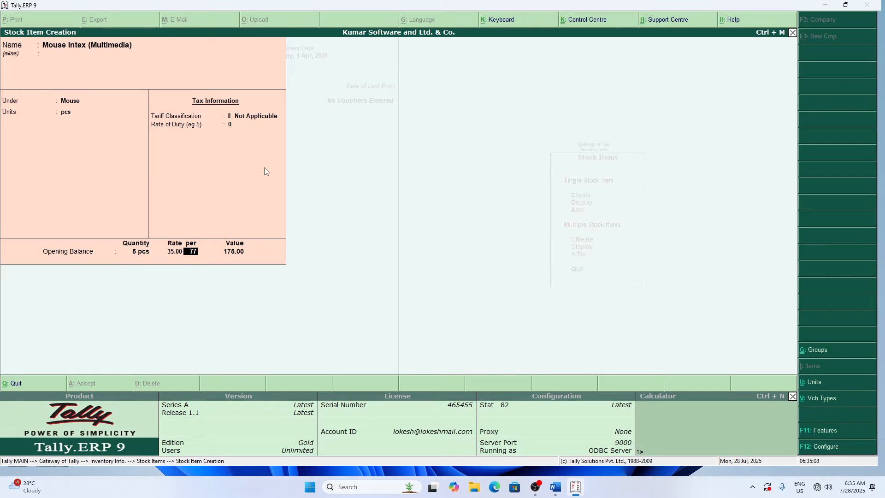
pyautogui.write('0')
pyautogui.press('Return')
pyautogui.press('Return')
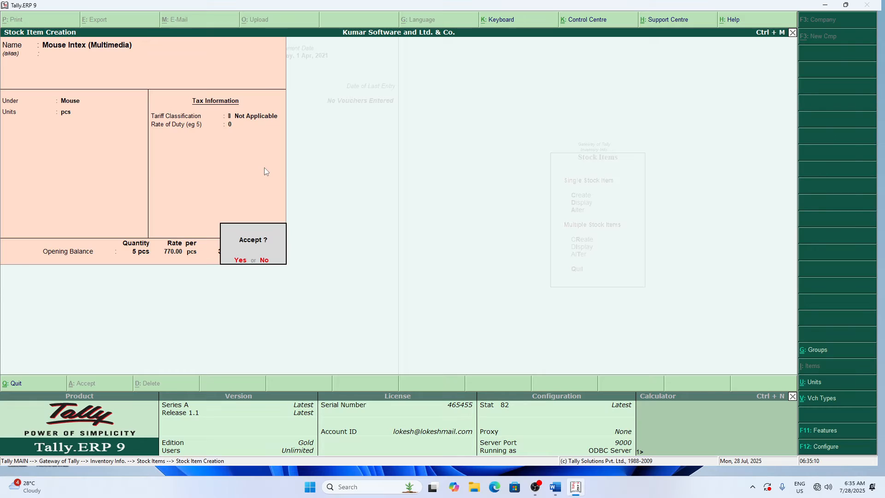
pyautogui.press('Return')
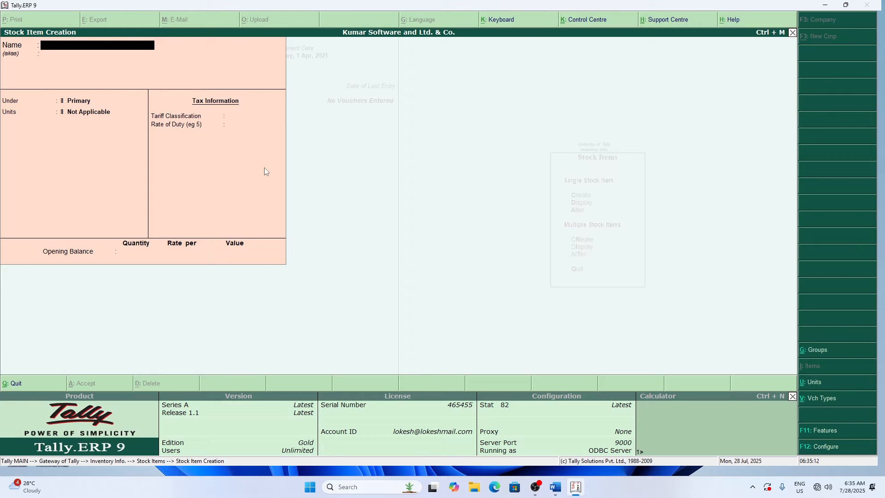
# Name the next stock item Mouse Intex (Wireless) and leave its alias empty
pyautogui.write('Mouse w')
pyautogui.press('BackSpace')
pyautogui.write('intex (Wireless')
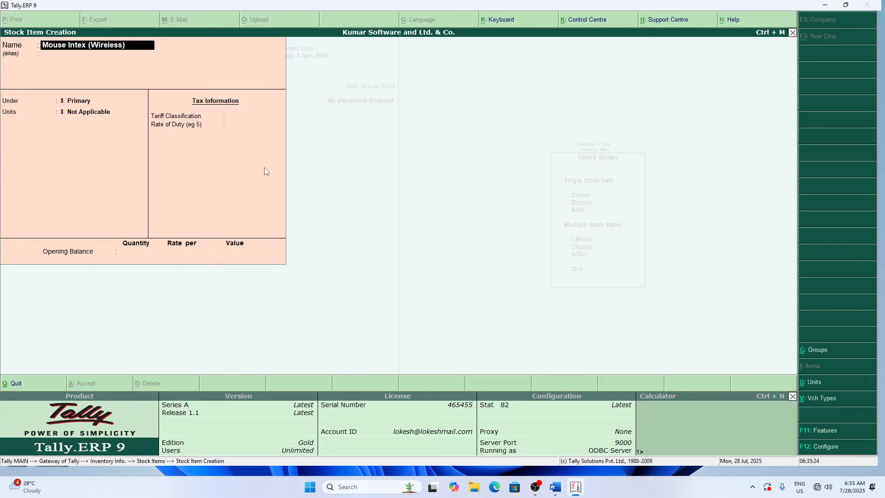
pyautogui.write(')')
pyautogui.press('Return')
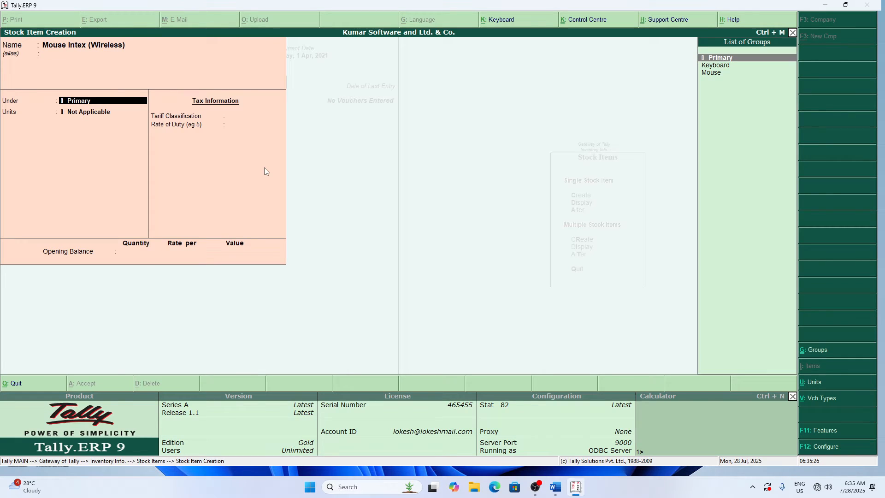
# Place Mouse Intex (Wireless) under the Mouse group with unit pcs, tariff classification Not Applicable and duty rate 0
pyautogui.write('M')
pyautogui.press('Return')
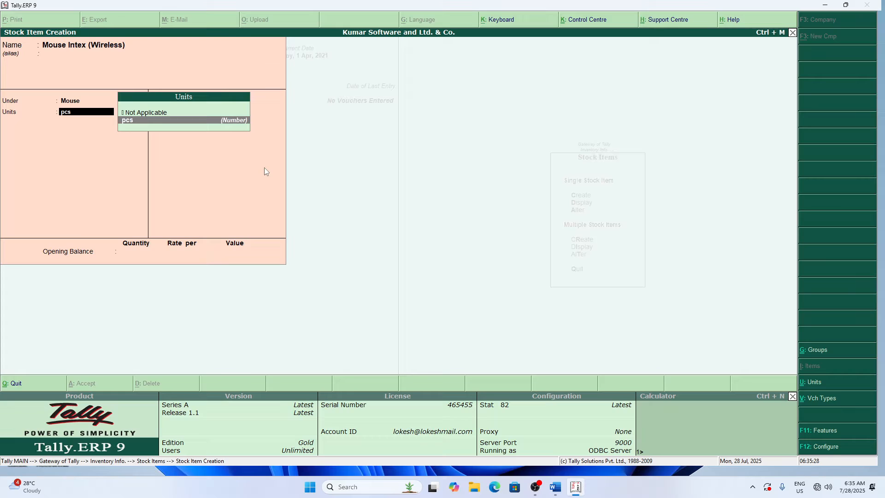
pyautogui.press('Return')
pyautogui.press('Return')
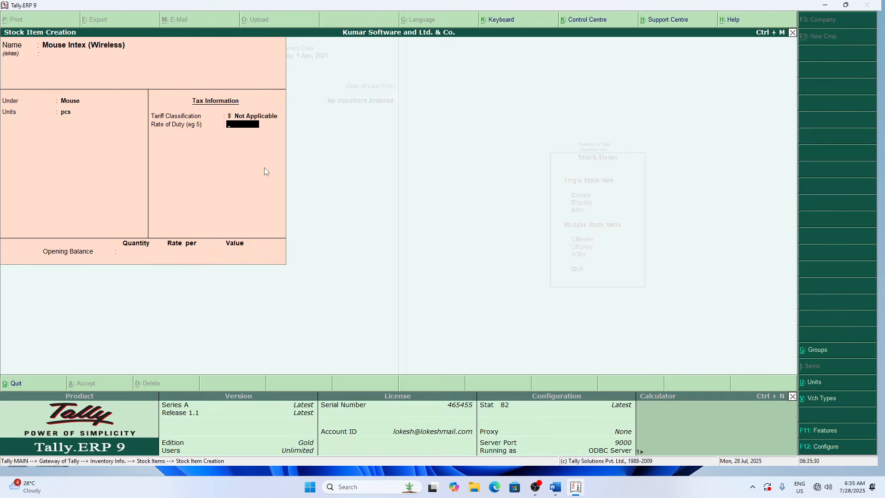
pyautogui.press('Return')
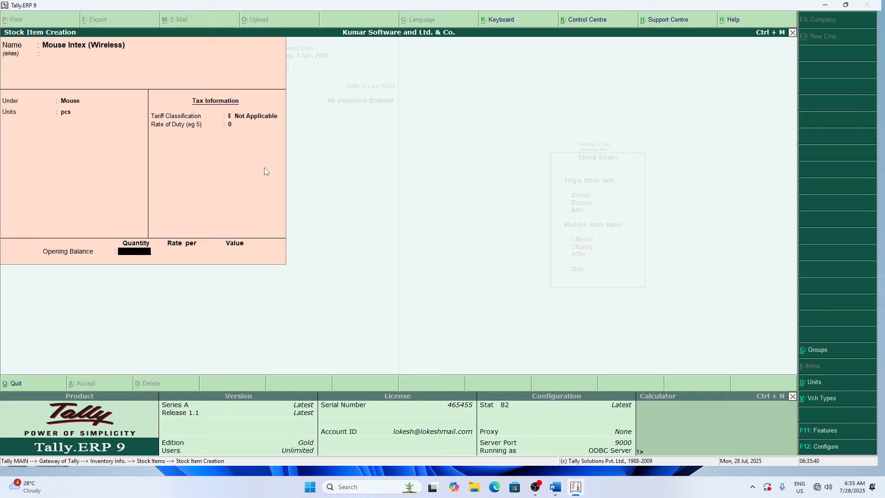
# Enter an opening balance of 25 pcs at a rate of 885.00 per pcs and save Mouse Intex (Wireless)
pyautogui.write('5')
pyautogui.press('Return')
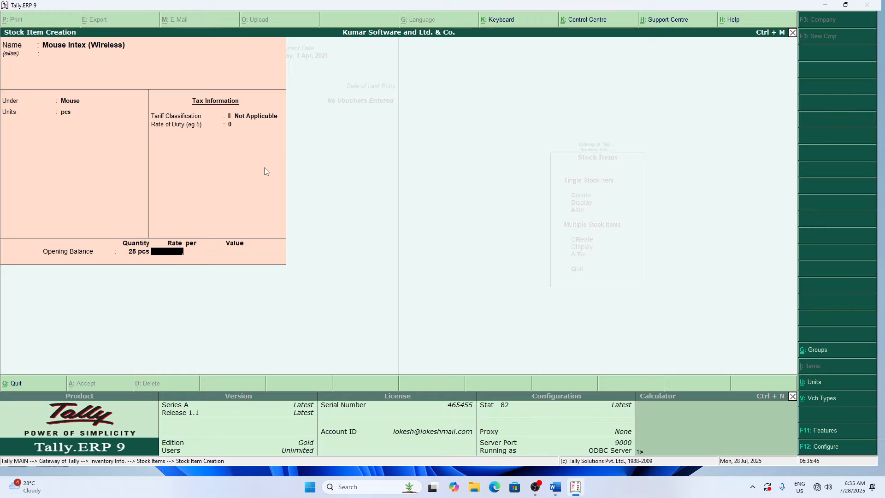
pyautogui.write('885')
pyautogui.press('Return')
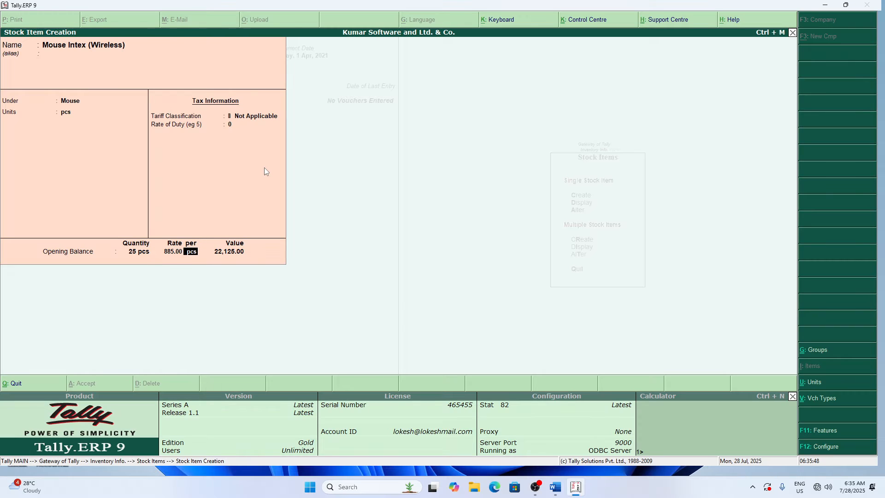
pyautogui.press('Return')
pyautogui.press('Return')
pyautogui.press('Return')
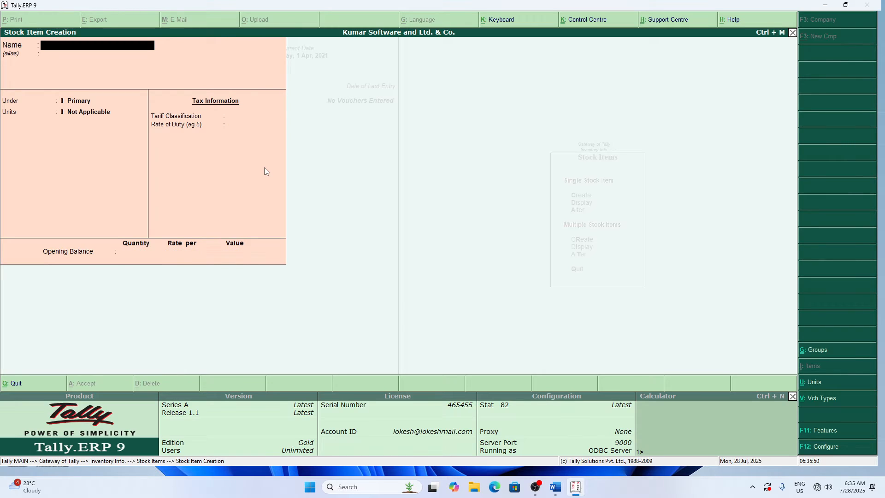
# Name the next stock item Mouse Intex (Mechanical) and leave its alias empty
pyautogui.write('Mouse Intex (Mechanical')
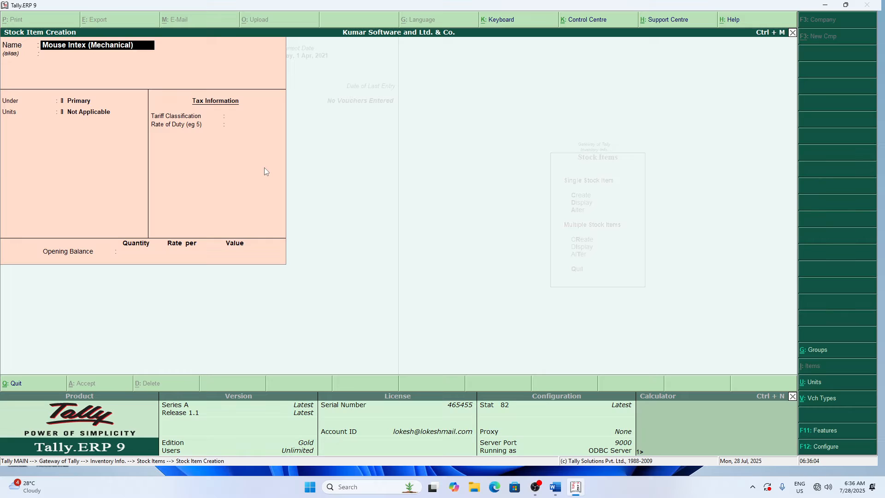
pyautogui.press('Return')
pyautogui.press('Return')
# Place Mouse Intex (Mechanical) under the Mouse group with unit pcs, tariff classification Not Applicable and duty rate 0
pyautogui.write('M')
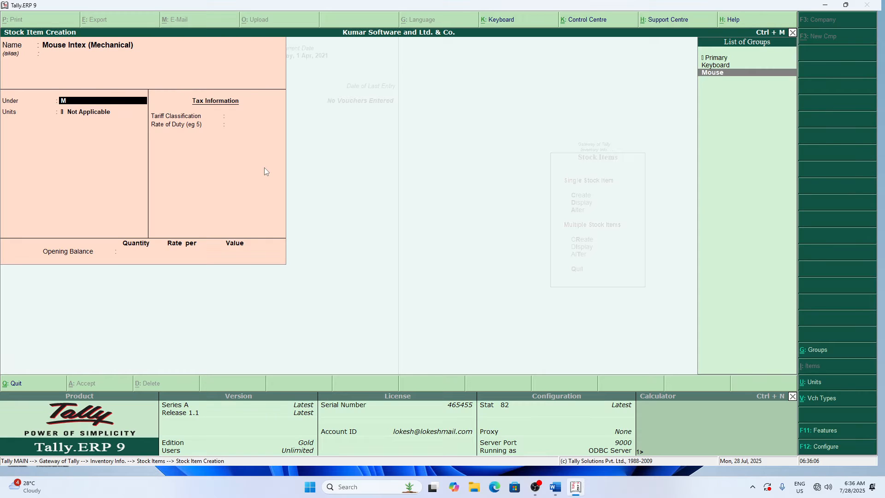
pyautogui.press('Return')
pyautogui.write('p')
pyautogui.press('Return')
pyautogui.press('Return')
pyautogui.press('Return')
pyautogui.press('Return')
pyautogui.press('BackSpace')
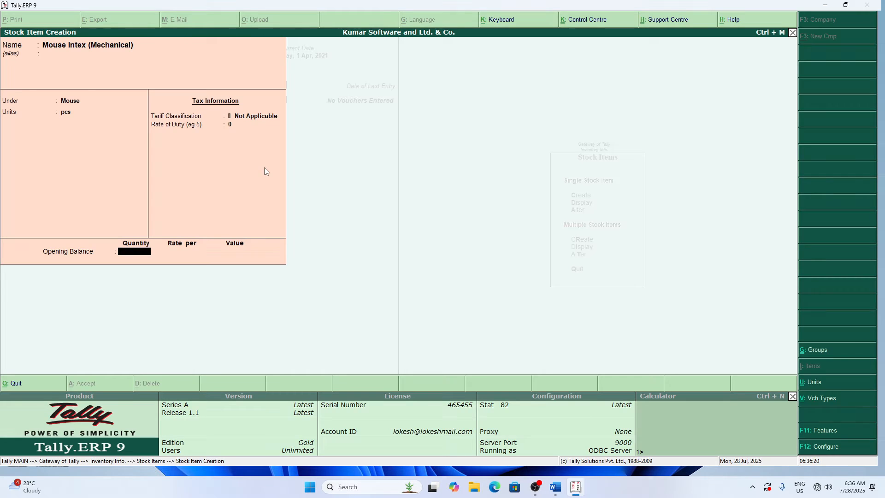
# Enter an opening balance of 25 pcs at a rate of 1200 per pcs and save Mouse Intex (Mechanical)
pyautogui.write('5')
pyautogui.press('Return')
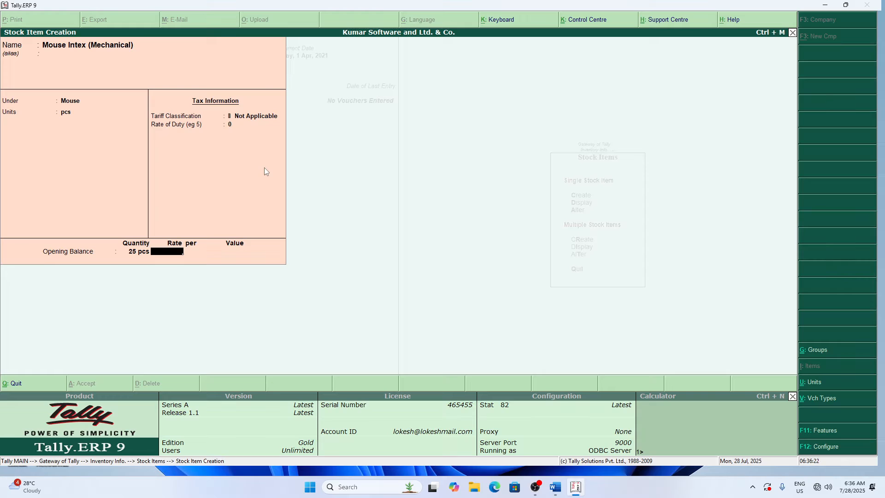
pyautogui.write('1200')
pyautogui.press('Return')
pyautogui.press('Return')
pyautogui.press('Return')
pyautogui.press('Return')
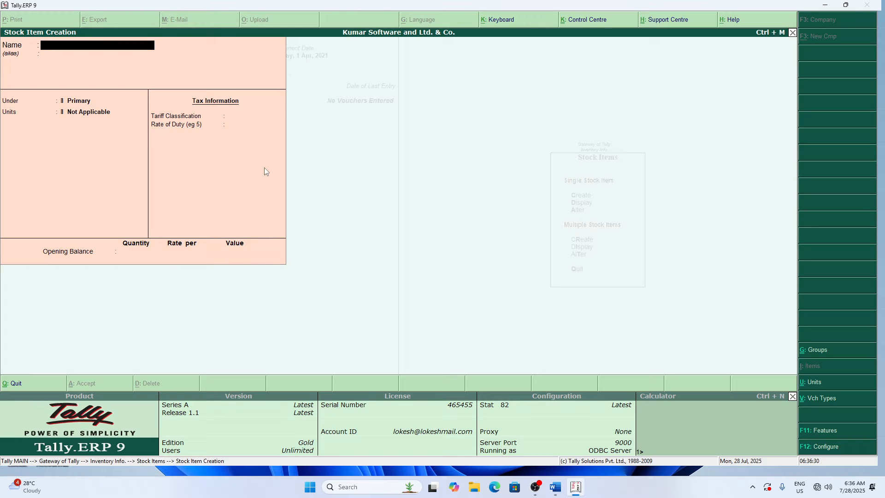
# Name the next stock item Keyboard Alive (Normal) and leave its alias empty
pyautogui.write('K')
pyautogui.write('eyboard')
pyautogui.write(' AIie')
pyautogui.press('BackSpace')
pyautogui.write('v')
pyautogui.write('normal')
pyautogui.press('BackSpace')
pyautogui.press('BackSpace')
pyautogui.press('BackSpace')
pyautogui.press('BackSpace')
pyautogui.press('BackSpace')
pyautogui.press('BackSpace')
pyautogui.write('(Normal')
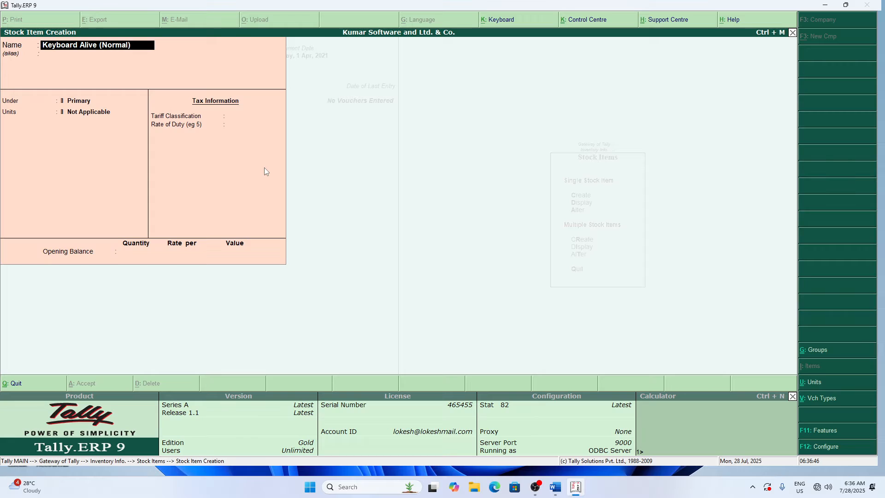
pyautogui.press('Return')
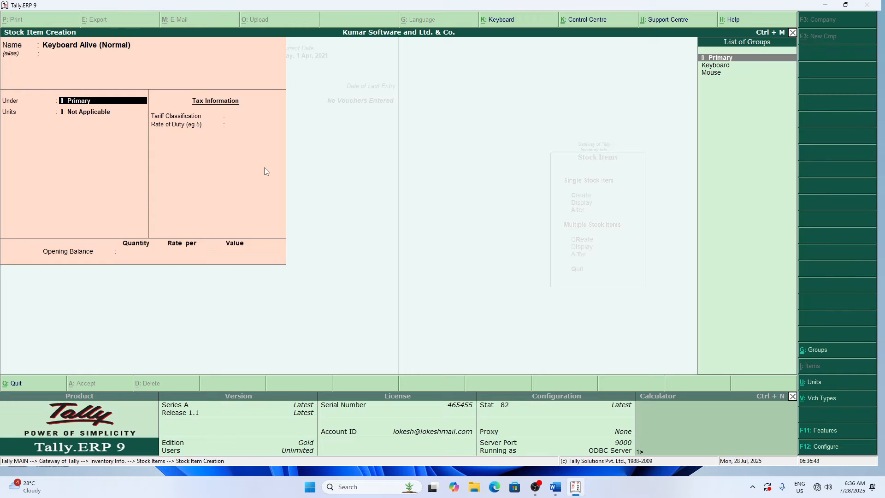
# Place Keyboard Alive (Normal) under the Keyboard group with unit pcs, tariff classification Not Applicable and duty rate 0
pyautogui.press('Down')
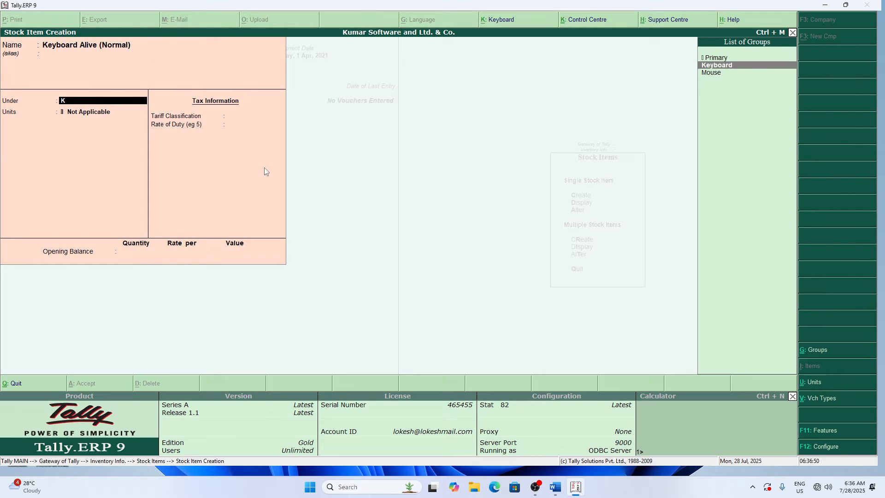
pyautogui.press('Return')
pyautogui.press('Return')
pyautogui.press('Return')
pyautogui.press('Return')
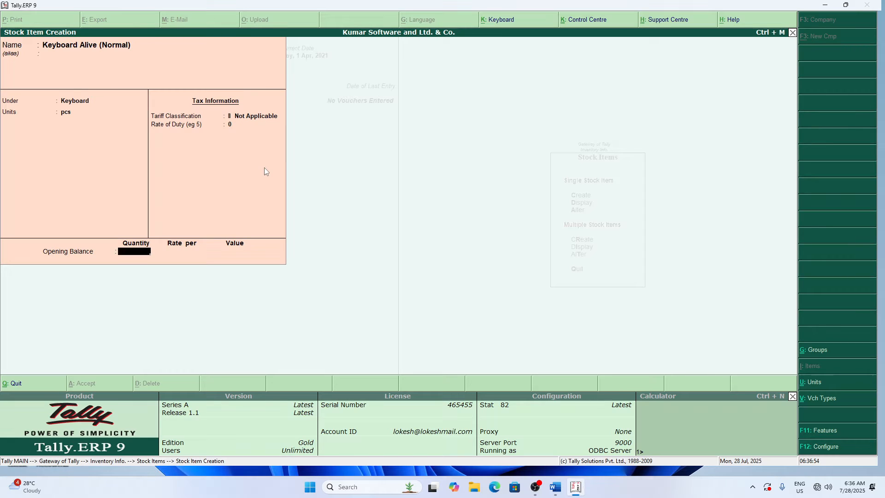
# Enter an opening balance of 35 pcs at a rate of 250 per pcs and save Keyboard Alive (Normal)
pyautogui.write('35')
pyautogui.press('Return')
pyautogui.write('200')
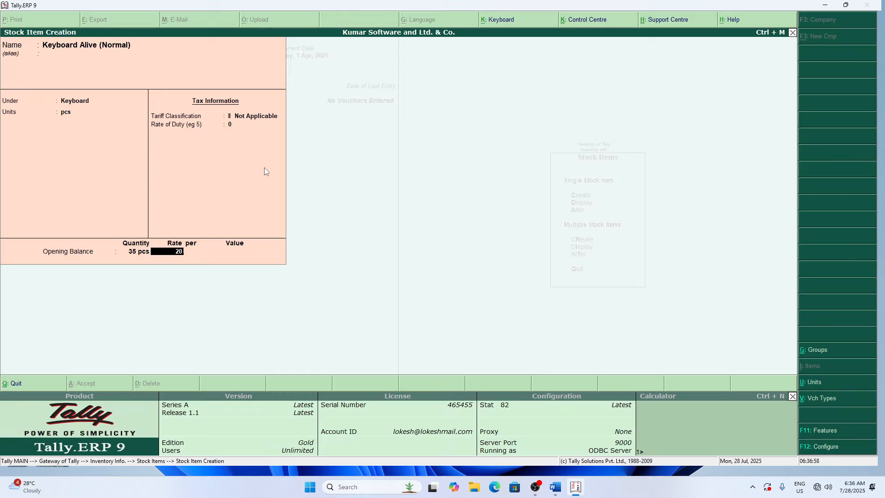
pyautogui.press('BackSpace')
pyautogui.press('BackSpace')
pyautogui.write('50')
pyautogui.press('Return')
pyautogui.press('Return')
pyautogui.press('Return')
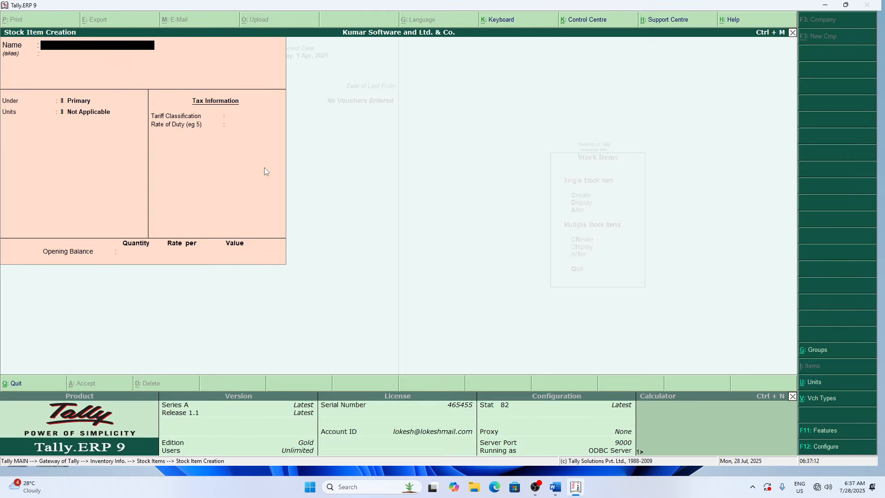
# Name the next stock item Keyboar Alive (Multimedia) and leave its alias empty
pyautogui.write('Keyboar Aive (Mu')
pyautogui.press('BackSpace')
pyautogui.press('BackSpace')
pyautogui.press('BackSpace')
pyautogui.press('BackSpace')
pyautogui.write('ar Alive (Mu')
pyautogui.write('ltimde')
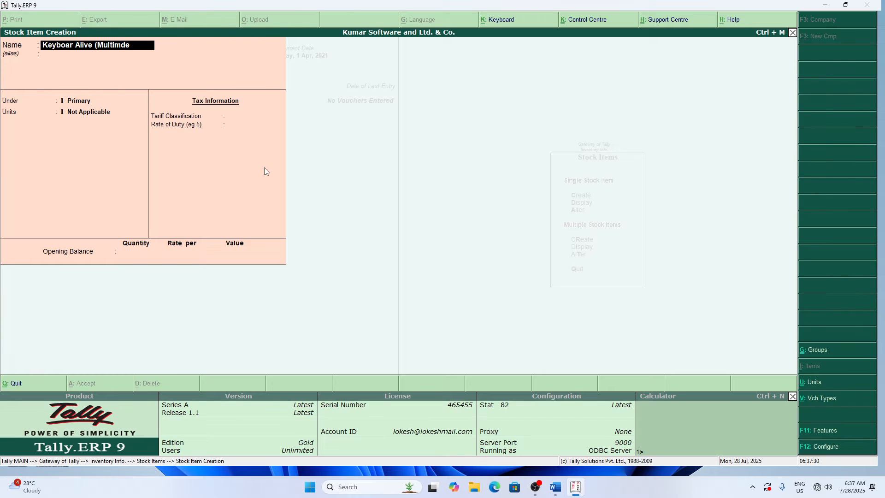
pyautogui.write('dia')
pyautogui.press('BackSpace')
pyautogui.press('BackSpace')
pyautogui.press('BackSpace')
pyautogui.press('BackSpace')
pyautogui.press('BackSpace')
pyautogui.write('edia')
pyautogui.press('Return')
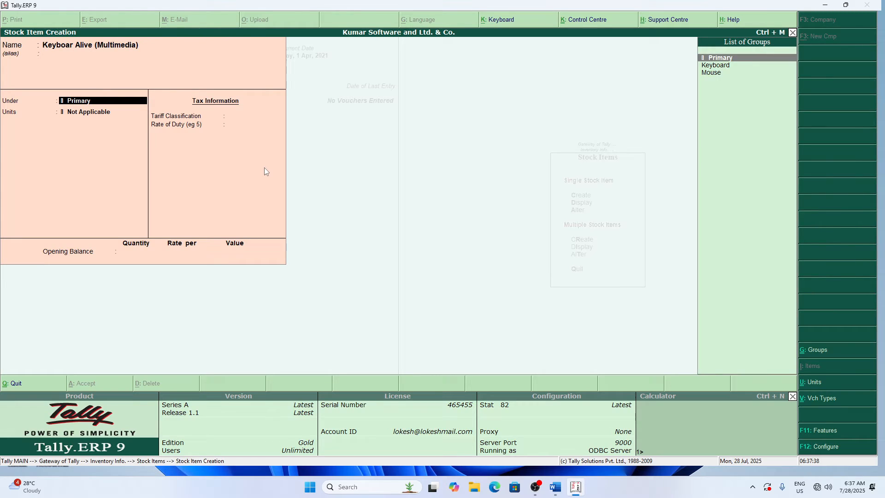
# Place Keyboar Alive (Multimedia) under the Keyboard group with unit pcs, tariff classification Not Applicable and duty rate 0
pyautogui.press('Down')
pyautogui.press('Return')
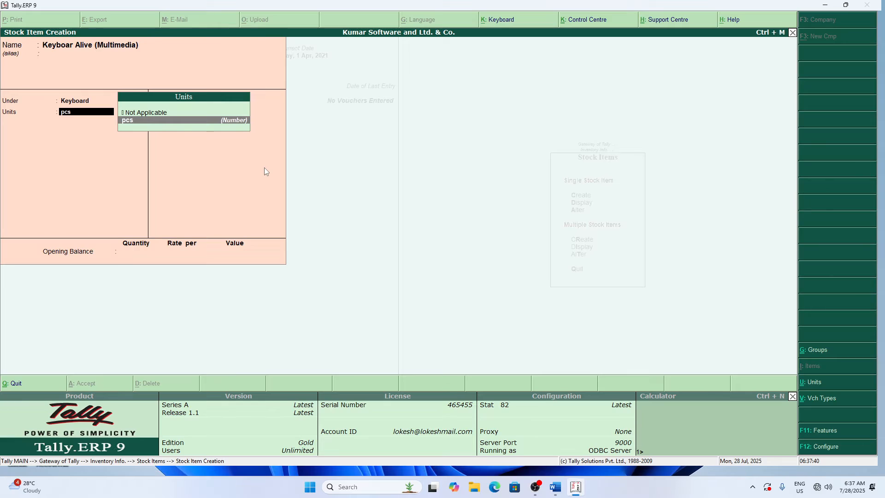
pyautogui.press('Return')
pyautogui.press('Return')
pyautogui.press('Return')
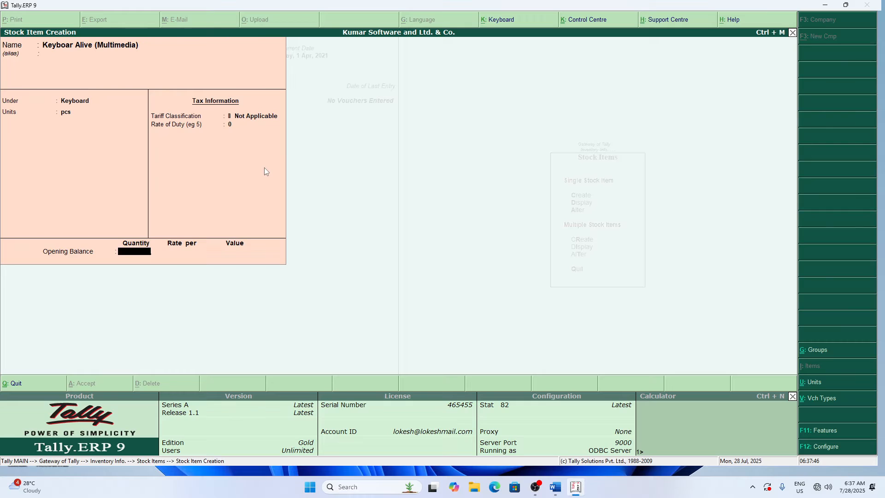
# Enter an opening balance of 15 pcs at a rate of 1,500.00 per pcs and save Keyboar Alive (Multimedia)
pyautogui.write('15')
pyautogui.press('Return')
pyautogui.write('1500')
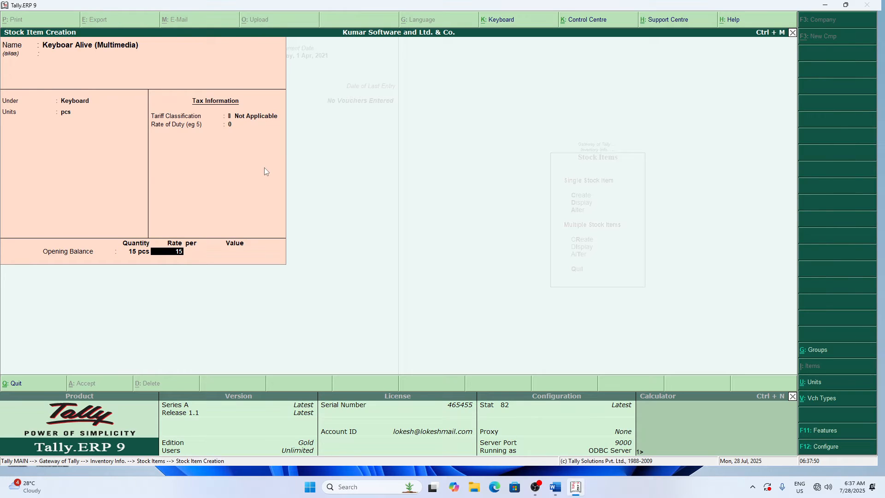
pyautogui.press('Return')
pyautogui.press('Return')
pyautogui.press('Return')
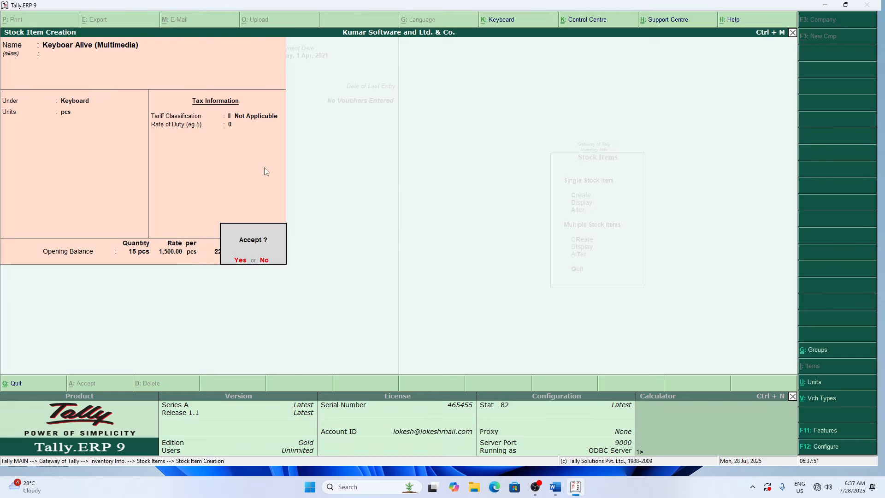
pyautogui.press('Return')
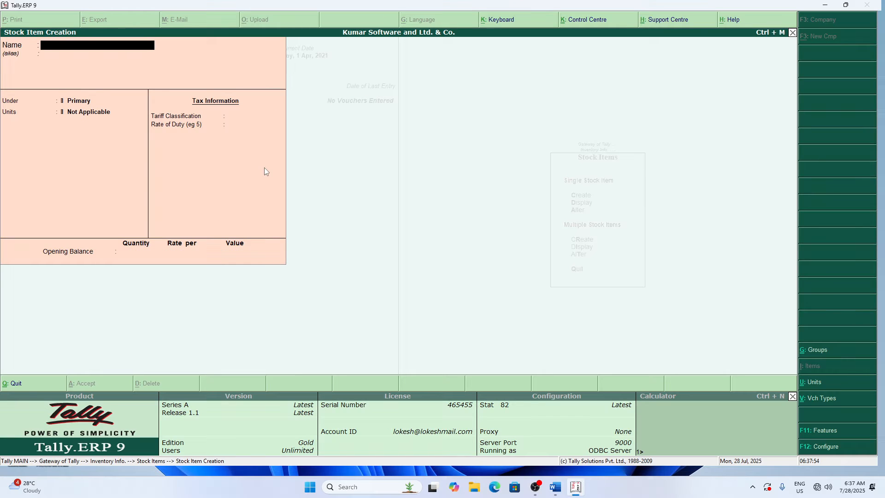
# Name the next stock item Keyboard Alive (Wireless) and leave its alias empty
pyautogui.write('Keyboard Alive (Wireless')
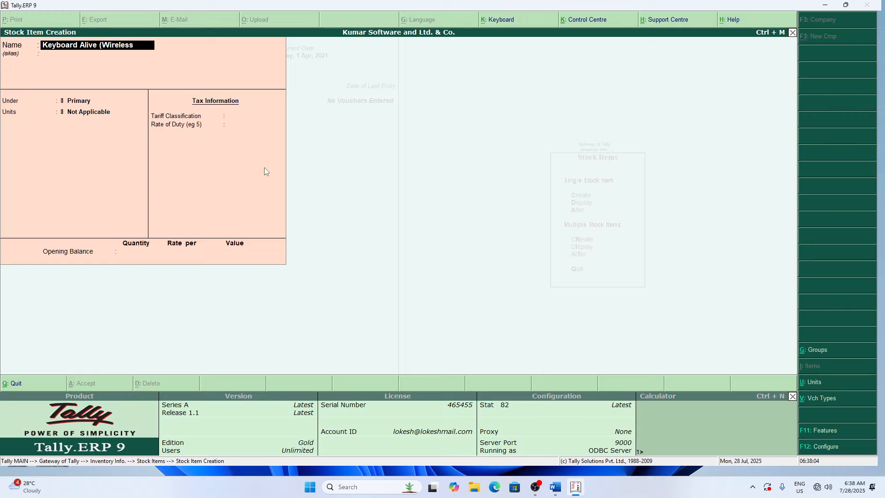
pyautogui.write(')')
pyautogui.press('Return')
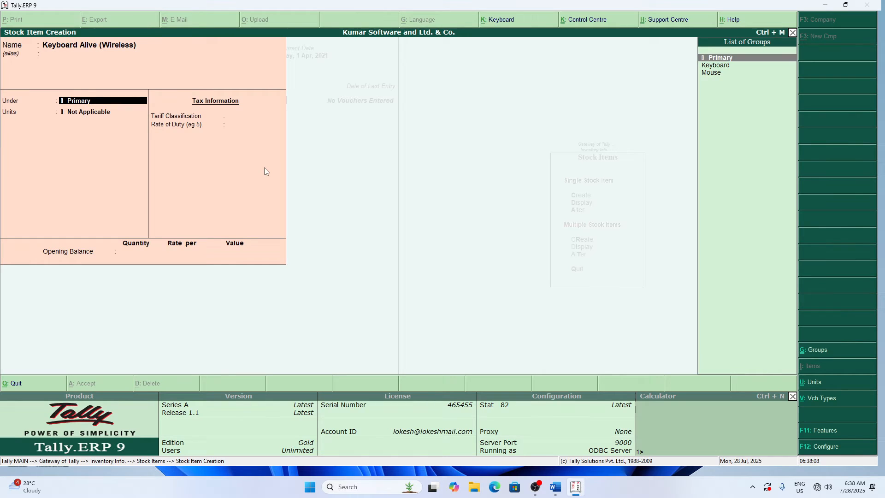
# Place Keyboard Alive (Wireless) under the Keyboard group with unit pcs, tariff classification Not Applicable and duty rate 0
pyautogui.press('Down')
pyautogui.press('Return')
pyautogui.press('Down')
pyautogui.press('Return')
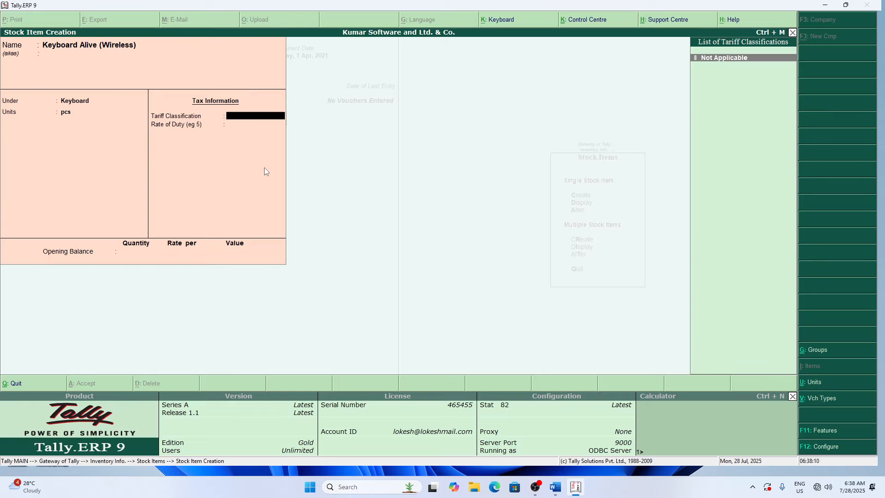
pyautogui.press('Return')
pyautogui.press('Return')
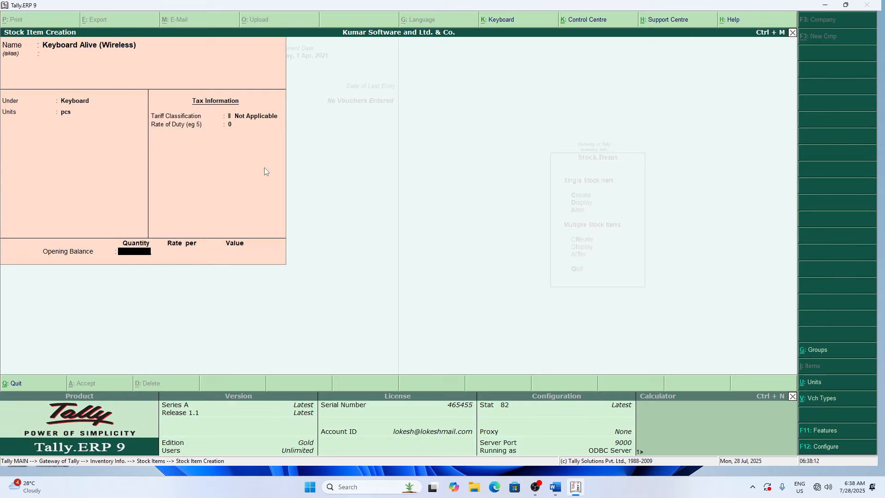
# Enter an opening balance of 10 pcs at a rate of 1,800 per pcs and save Keyboard Alive (Wireless)
pyautogui.write('10')
pyautogui.press('Return')
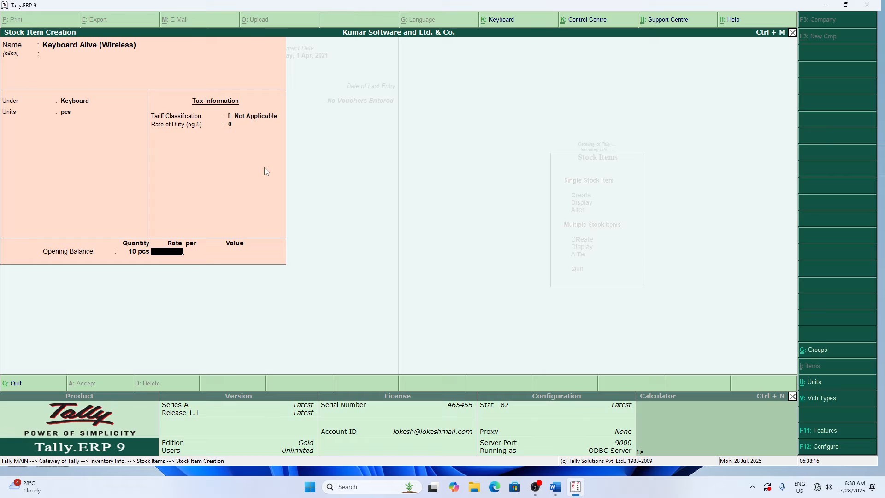
pyautogui.write('1800')
pyautogui.press('Return')
pyautogui.press('Return')
pyautogui.press('Return')
pyautogui.press('Return')
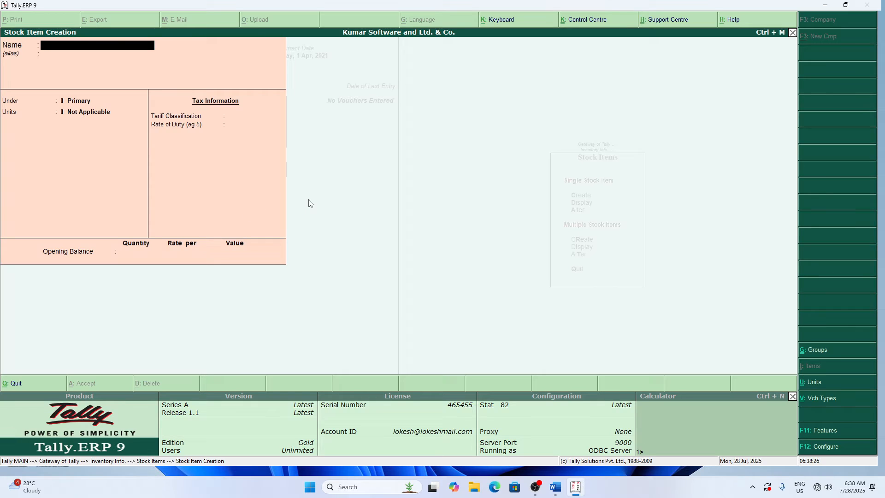
# Name the next stock item Keyboard Alive (Mechanical) and leave its alias empty
pyautogui.write('Keyboard Alive (Mecha')
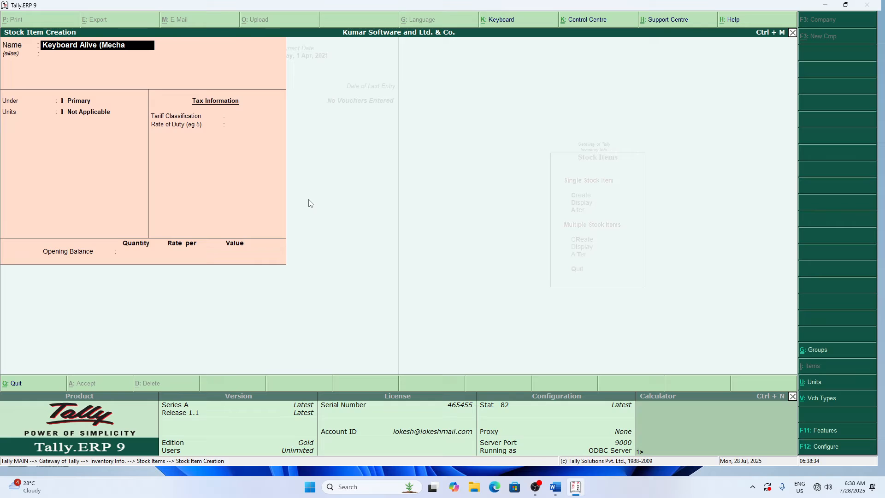
pyautogui.press('BackSpace')
pyautogui.press('BackSpace')
pyautogui.write('chanical')
pyautogui.press('Return')
# Place Keyboard Alive (Mechanical) under the Keyboard group with unit pcs, tariff classification Not Applicable and duty rate 0
pyautogui.write('k')
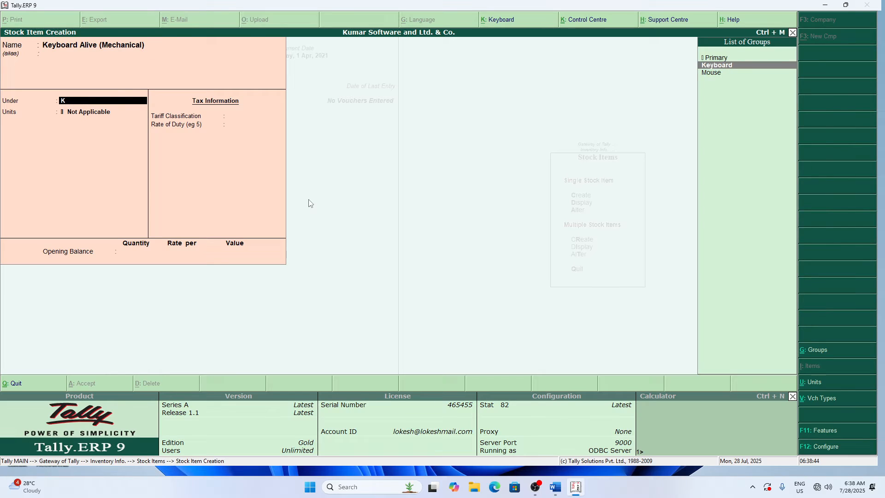
pyautogui.press('Return')
pyautogui.press('Return')
pyautogui.press('Return')
pyautogui.press('Return')
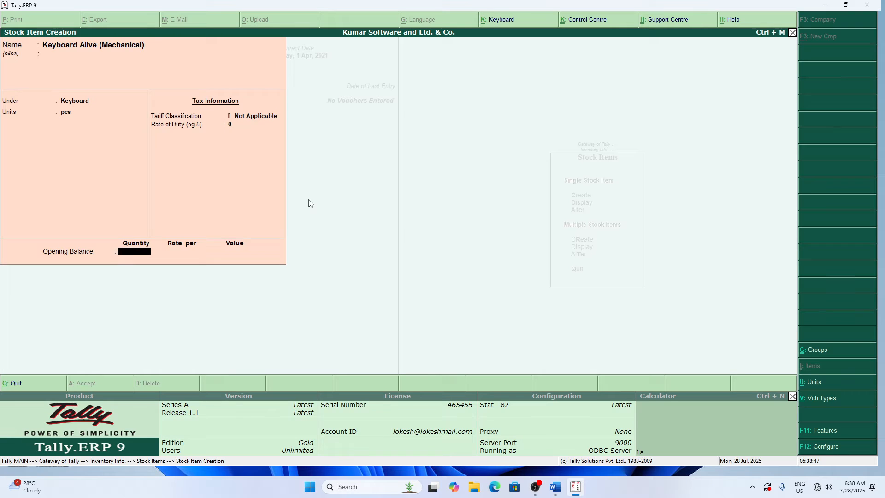
# Enter an opening balance of 7 pcs at a rate of 3,200.00 per pcs and save Keyboard Alive (Mechanical)
pyautogui.press('Return')
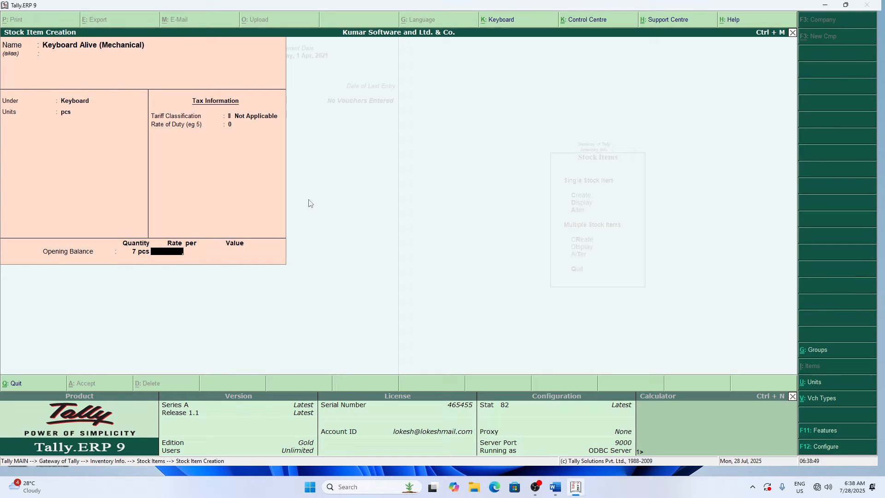
pyautogui.write('3200')
pyautogui.press('Return')
pyautogui.press('Return')
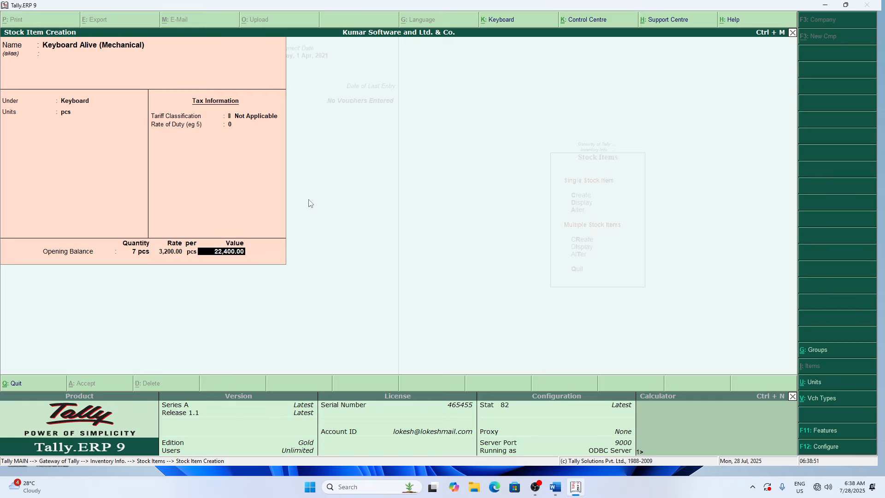
pyautogui.press('Return')
pyautogui.press('Return')
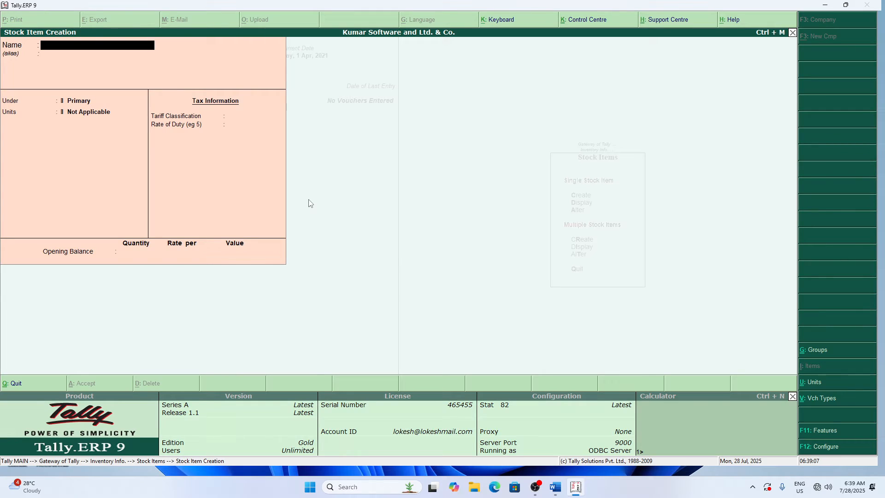
# Leave stock item creation and return to the Gateway of Tally
pyautogui.press('Escape')
pyautogui.press('Escape')
pyautogui.press('Escape')
pyautogui.press('Escape')
pyautogui.press('Escape')
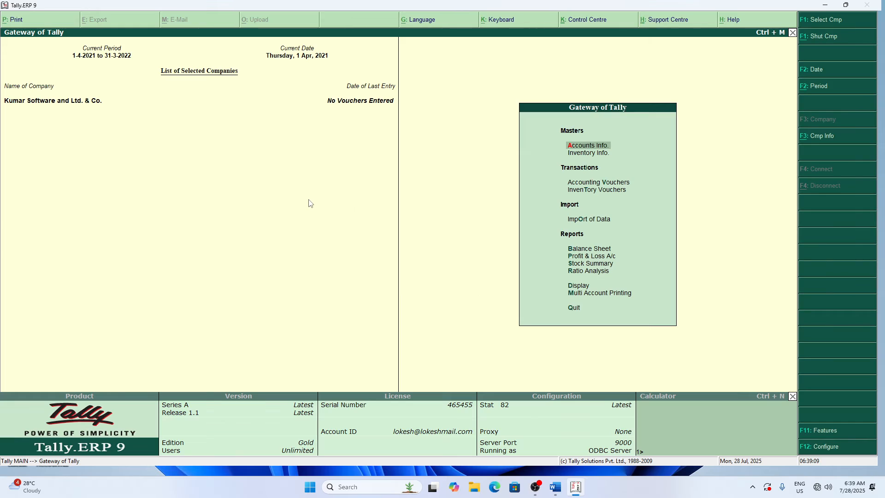
# Display multiple stock items for All Items to check their groups, opening quantities, rates and amounts, and close the list
pyautogui.press('Down')
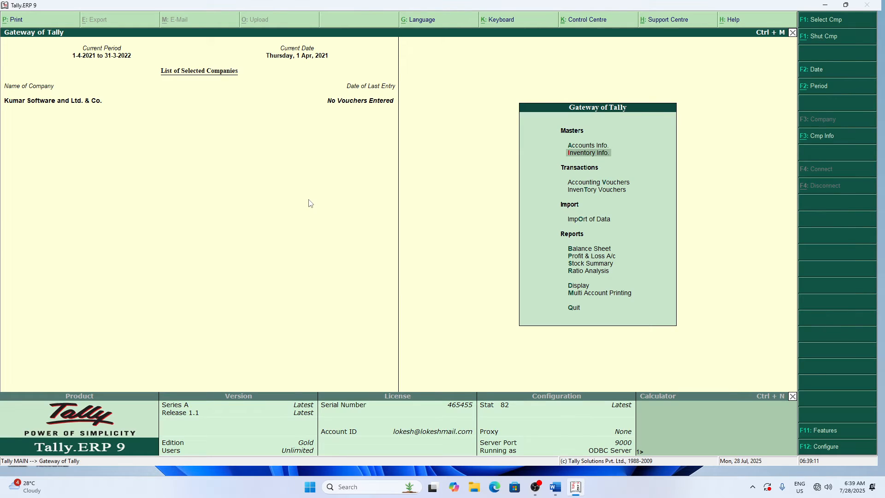
pyautogui.press('Return')
pyautogui.press('Down')
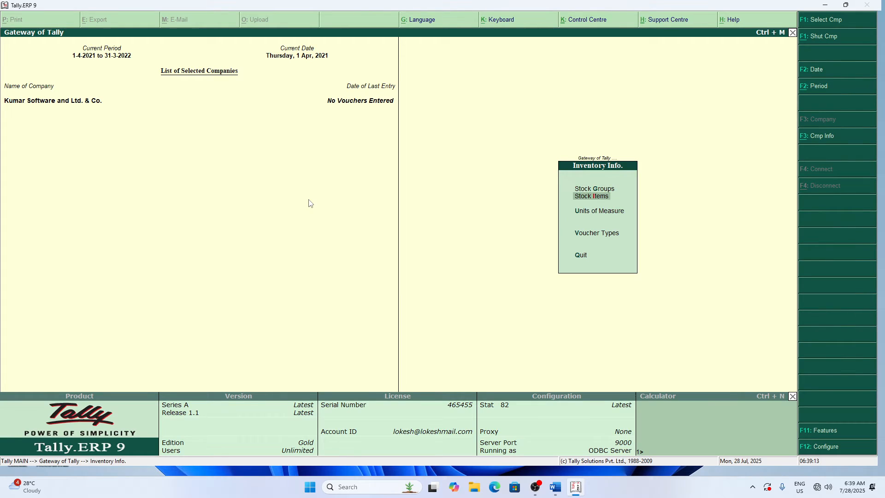
pyautogui.press('Return')
pyautogui.press('Down')
pyautogui.press('Down')
pyautogui.press('Down')
pyautogui.press('Down')
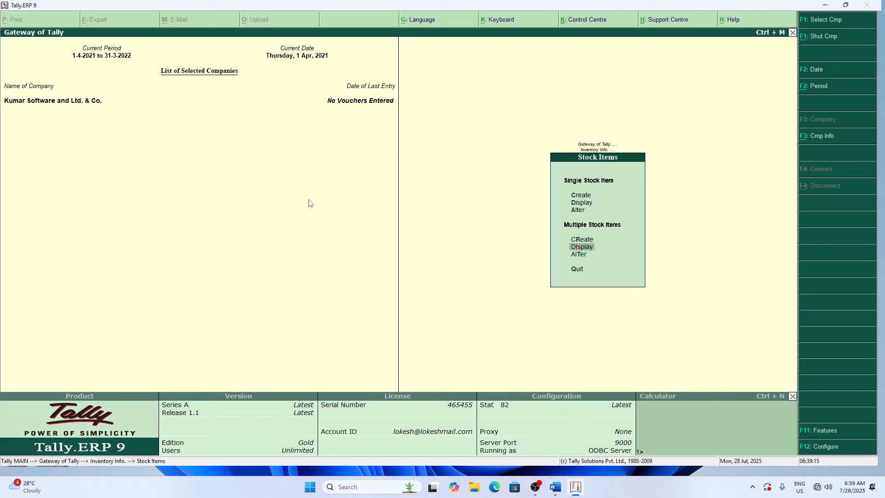
pyautogui.press('Return')
pyautogui.press('Return')
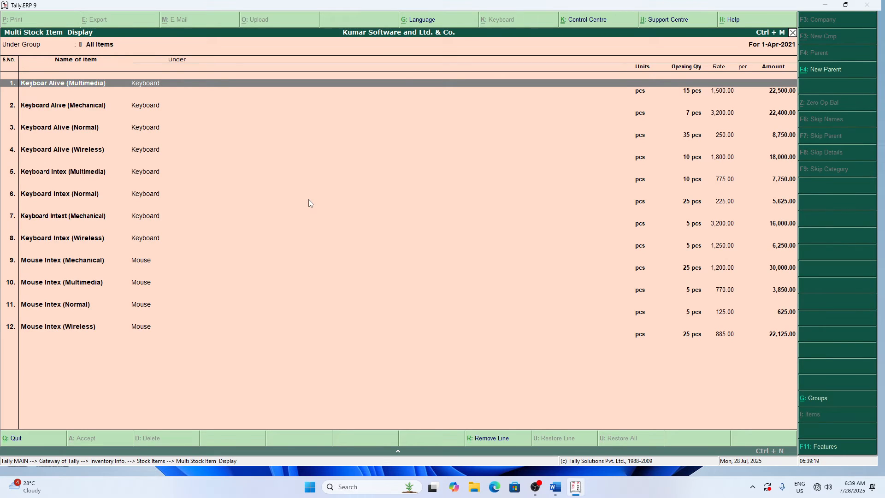
pyautogui.press('Escape')
pyautogui.press('Escape')
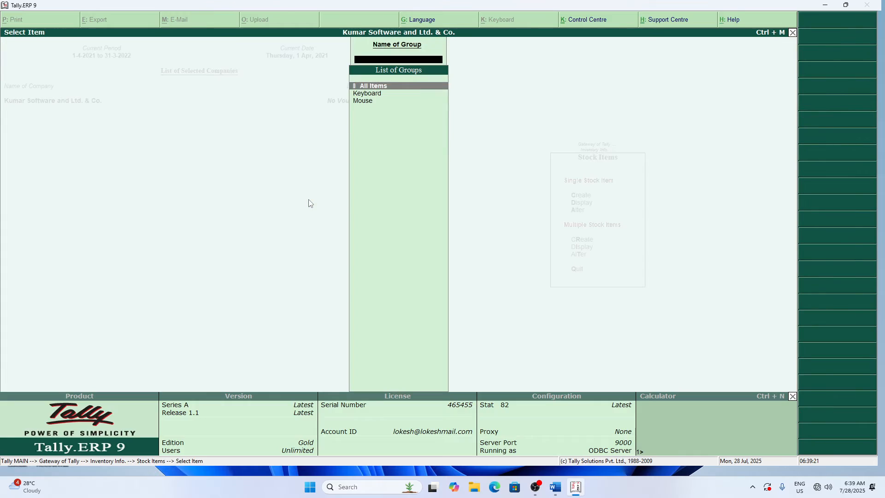
pyautogui.press('Escape')
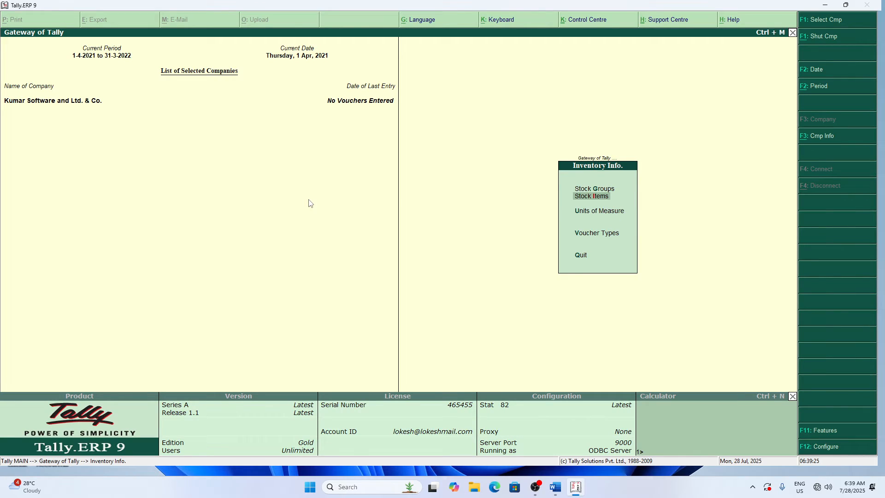
# Open multiple stock item alteration for All Items
pyautogui.press('Return')
pyautogui.press('Down')
pyautogui.press('Down')
pyautogui.press('Down')
pyautogui.press('Down')
pyautogui.press('Down')
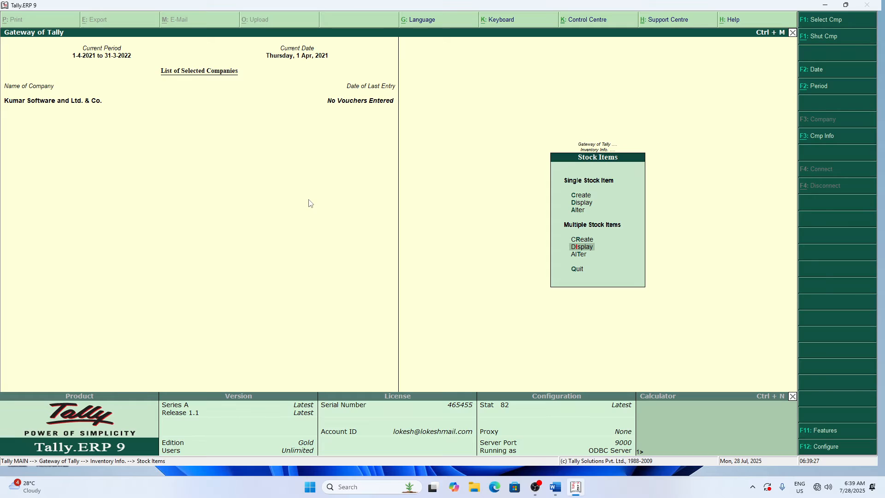
pyautogui.press('Return')
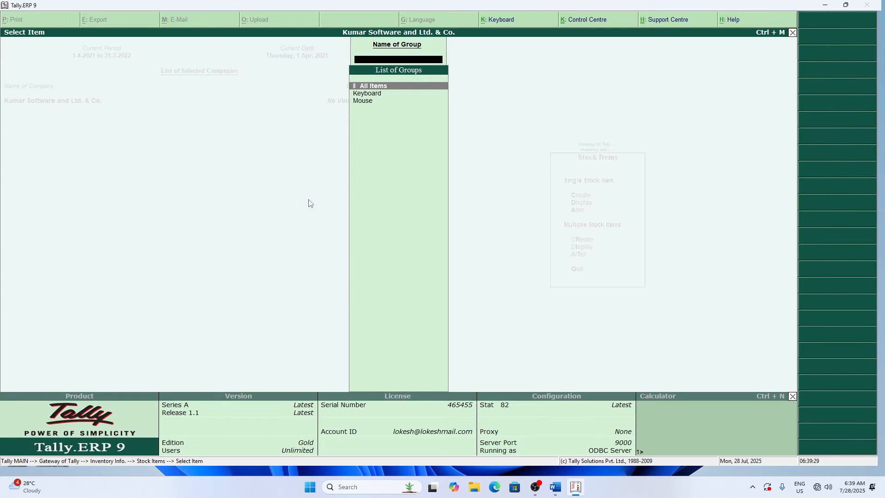
pyautogui.press('Return')
# Review the name, group, opening quantity, rate and amount of every stock item, accept the alteration screen and leave it
pyautogui.press('Return')
pyautogui.press('Return')
pyautogui.press('Return')
pyautogui.press('Return')
pyautogui.press('Return')
pyautogui.press('Return')
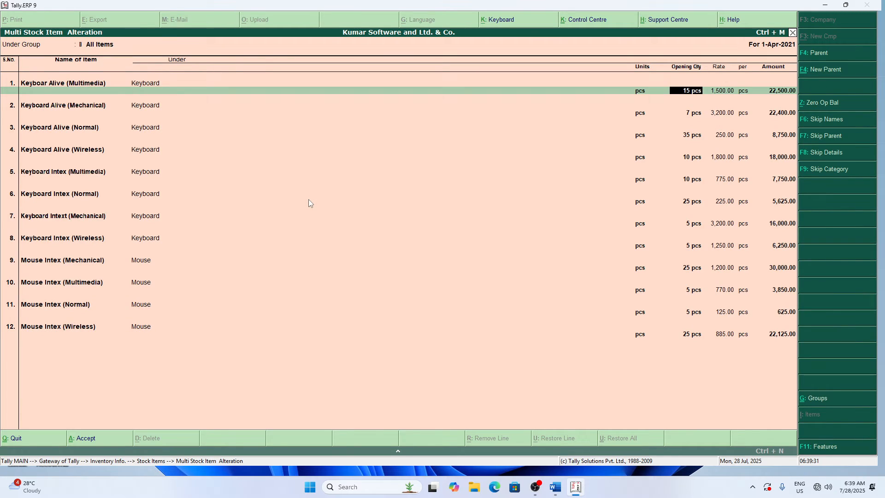
pyautogui.press('Return')
pyautogui.press('Return')
pyautogui.press('Return')
pyautogui.press('Return')
pyautogui.press('Return')
pyautogui.press('Return')
pyautogui.press('Return')
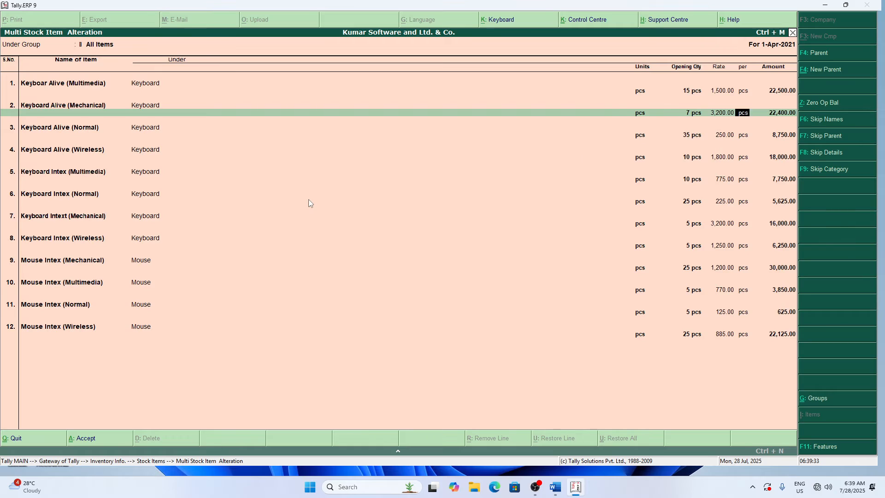
pyautogui.press('Return')
pyautogui.press('Return')
pyautogui.press('Return')
pyautogui.press('Return')
pyautogui.press('Return')
pyautogui.press('Return')
pyautogui.press('Return')
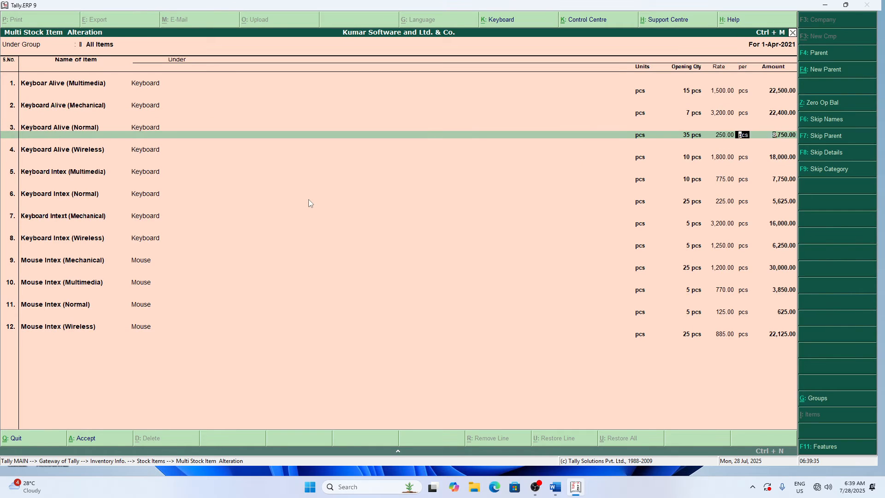
pyautogui.press('Return')
pyautogui.press('Return')
pyautogui.press('Return')
pyautogui.press('Return')
pyautogui.press('Return')
pyautogui.press('Return')
pyautogui.press('Return')
pyautogui.press('Return')
pyautogui.press('Return')
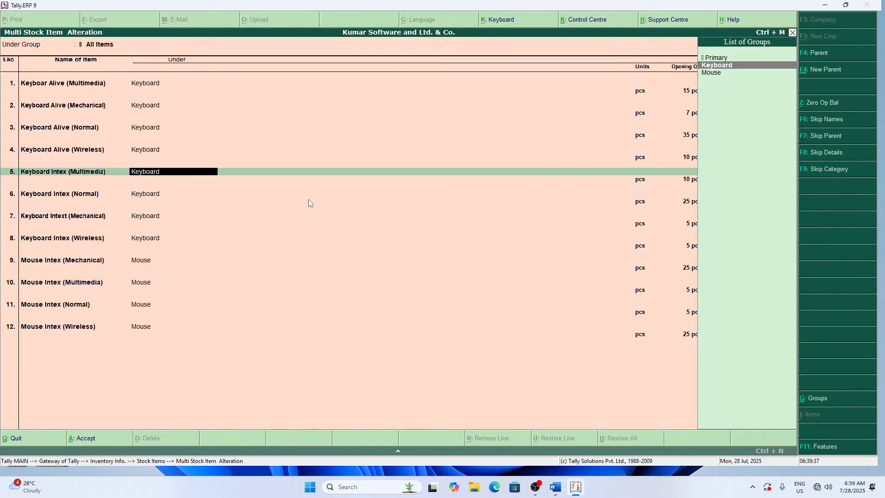
pyautogui.press('Return')
pyautogui.press('Return')
pyautogui.press('Return')
pyautogui.press('Return')
pyautogui.press('Return')
pyautogui.press('Return')
pyautogui.press('Return')
pyautogui.press('Return')
pyautogui.press('Return')
pyautogui.press('Return')
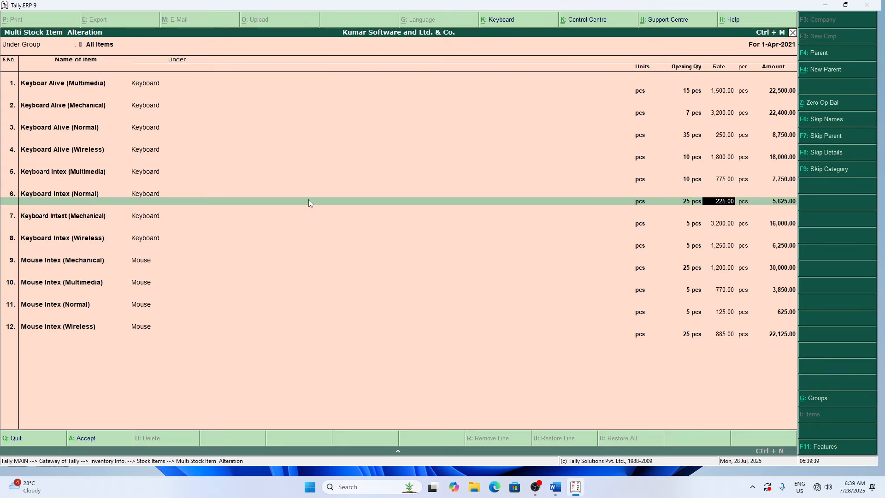
pyautogui.press('Return')
pyautogui.press('Return')
pyautogui.press('Return')
pyautogui.press('Return')
pyautogui.press('Return')
pyautogui.press('Return')
pyautogui.press('Return')
pyautogui.press('Return')
pyautogui.press('Return')
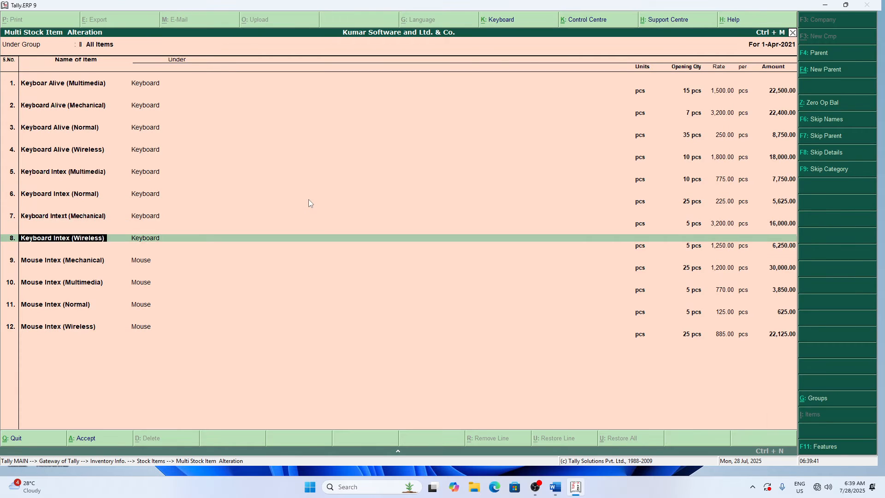
pyautogui.press('Return')
pyautogui.press('Return')
pyautogui.press('Return')
pyautogui.press('Return')
pyautogui.press('Return')
pyautogui.press('Return')
pyautogui.press('Return')
pyautogui.press('Return')
pyautogui.press('Return')
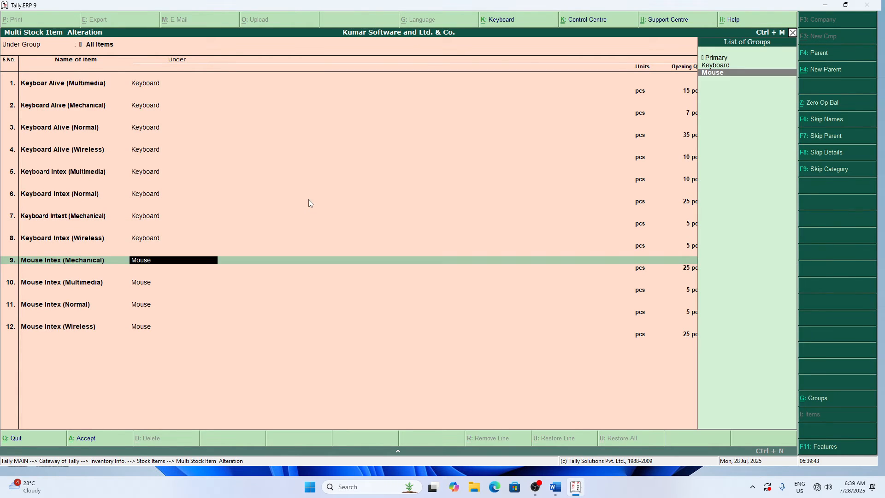
pyautogui.press('Return')
pyautogui.press('Return')
pyautogui.press('Return')
pyautogui.press('Return')
pyautogui.press('Return')
pyautogui.press('Return')
pyautogui.press('Return')
pyautogui.press('Return')
pyautogui.press('Return')
pyautogui.press('Return')
pyautogui.press('Return')
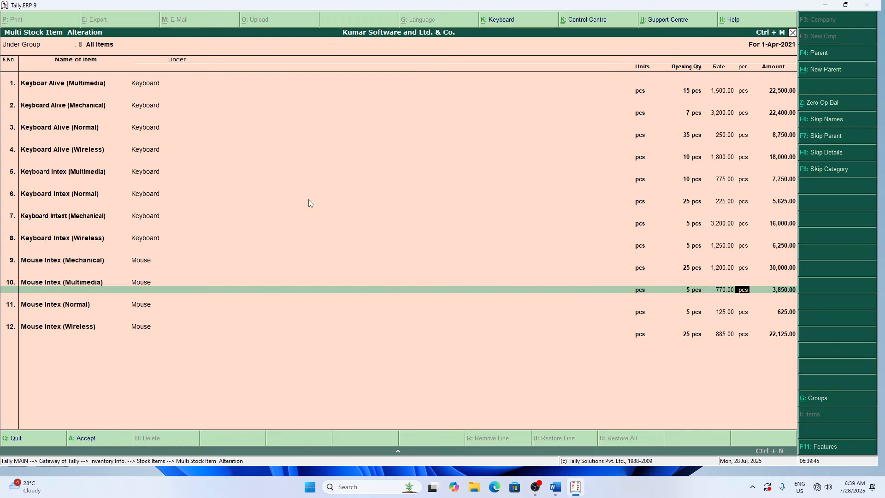
pyautogui.press('Return')
pyautogui.press('Return')
pyautogui.press('Return')
pyautogui.press('Return')
pyautogui.press('Return')
pyautogui.press('Return')
pyautogui.press('Return')
pyautogui.press('Return')
pyautogui.press('Return')
pyautogui.press('Return')
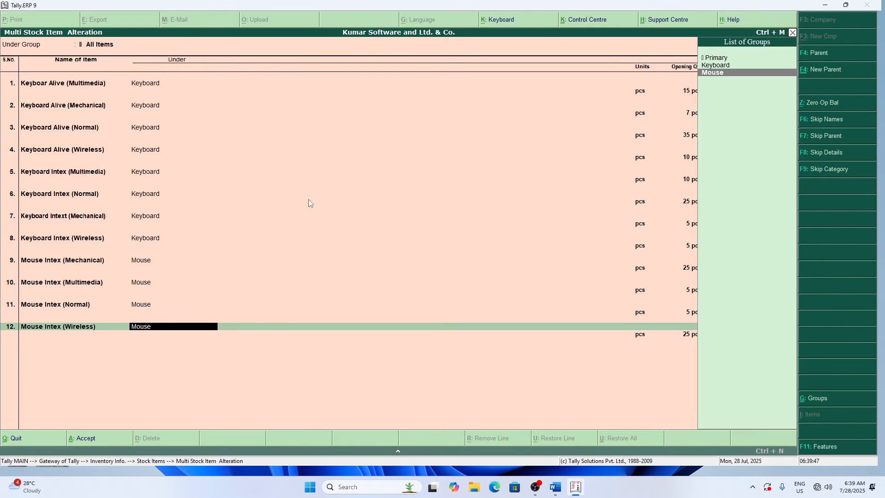
pyautogui.press('Return')
pyautogui.press('Return')
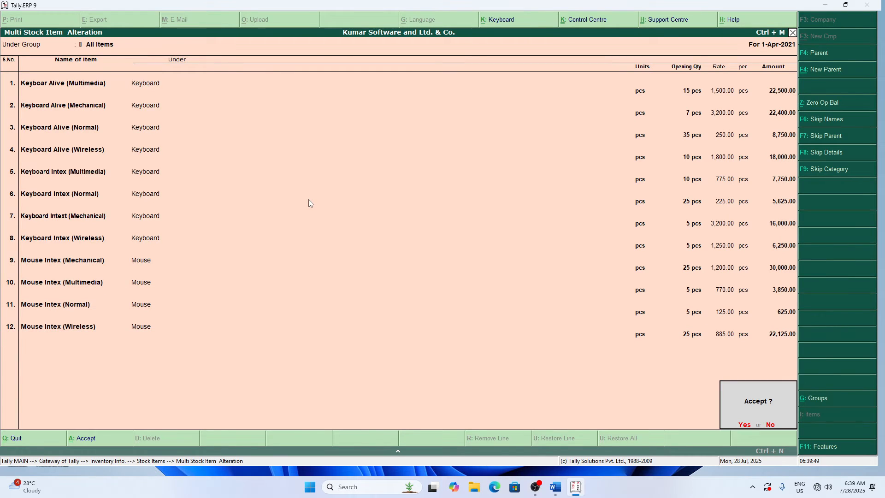
pyautogui.press('Return')
pyautogui.press('Escape')
pyautogui.press('Escape')
pyautogui.press('Escape')
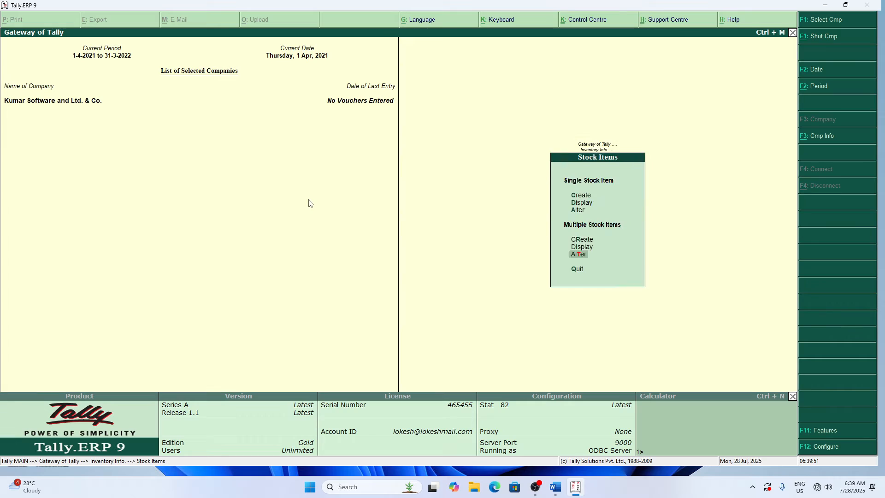
# Open the stock item Keyboar Alive (Multimedia) for single stock item alteration
pyautogui.press('Return')
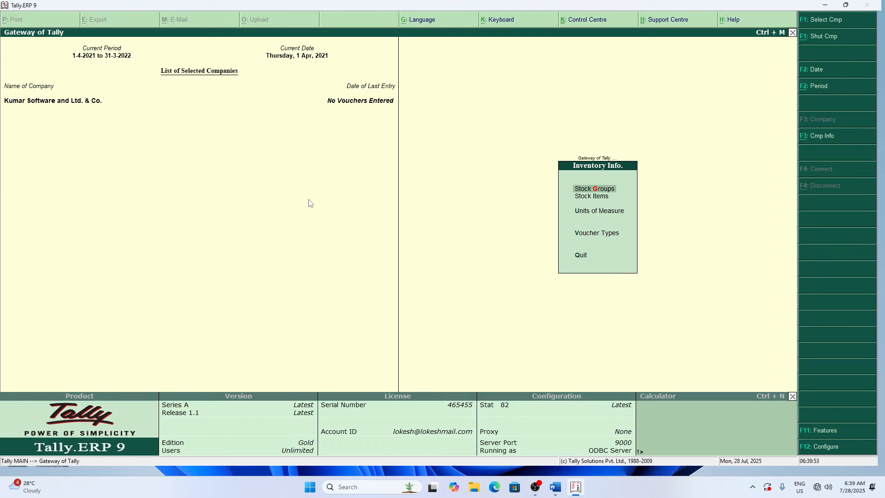
pyautogui.press('Down')
pyautogui.press('Return')
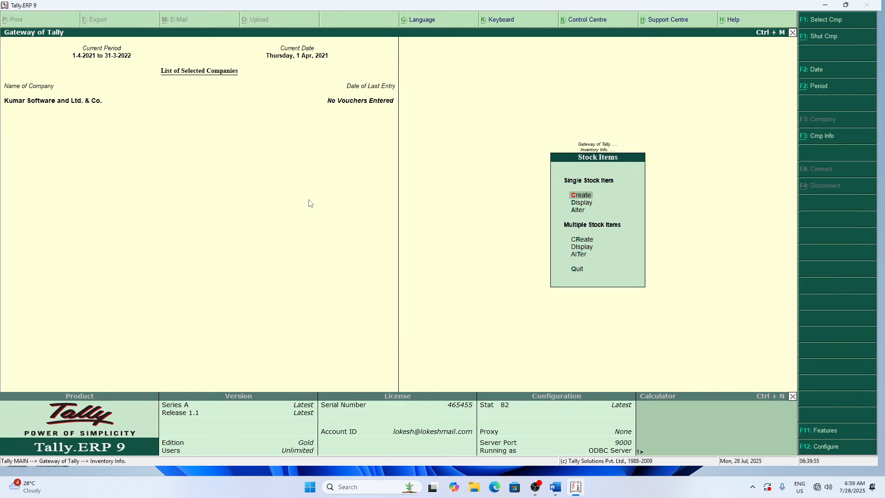
pyautogui.press('Down')
pyautogui.press('Down')
pyautogui.press('Return')
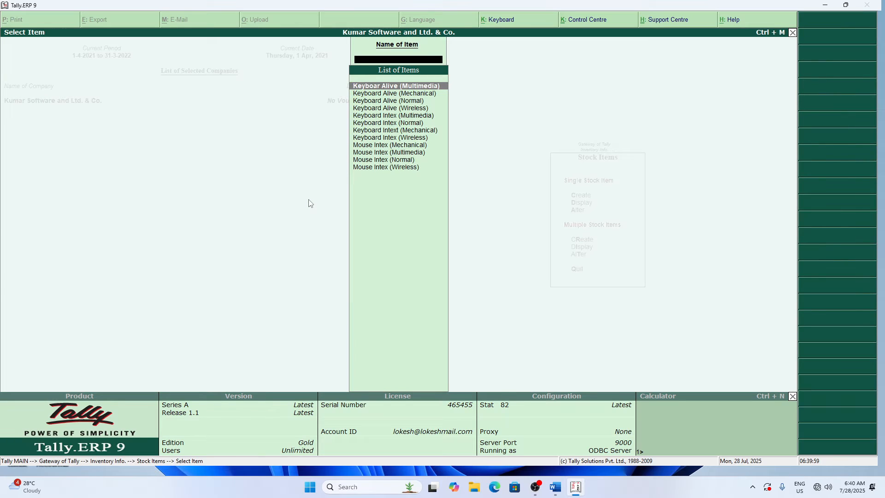
pyautogui.press('Return')
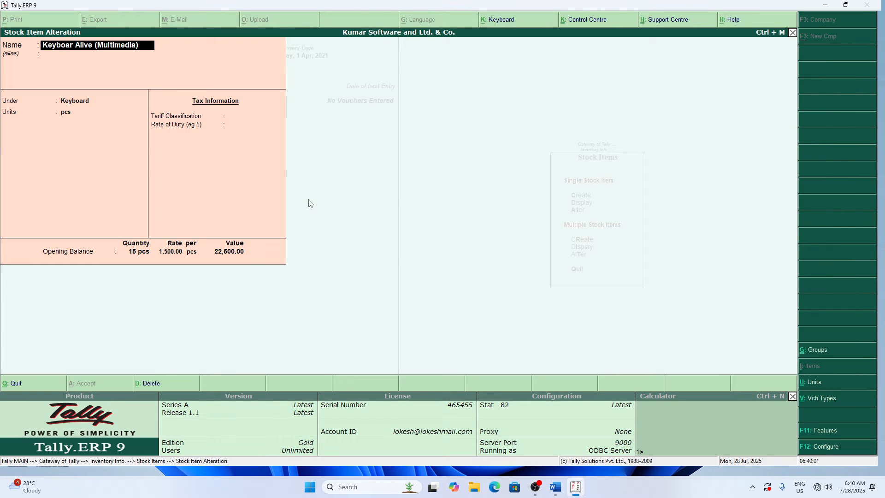
# Review the group, unit, tax and opening balance fields of Keyboar Alive (Multimedia), and return to the Gateway of Tally
pyautogui.press('Return')
pyautogui.press('Return')
pyautogui.press('Return')
pyautogui.press('Return')
pyautogui.press('Return')
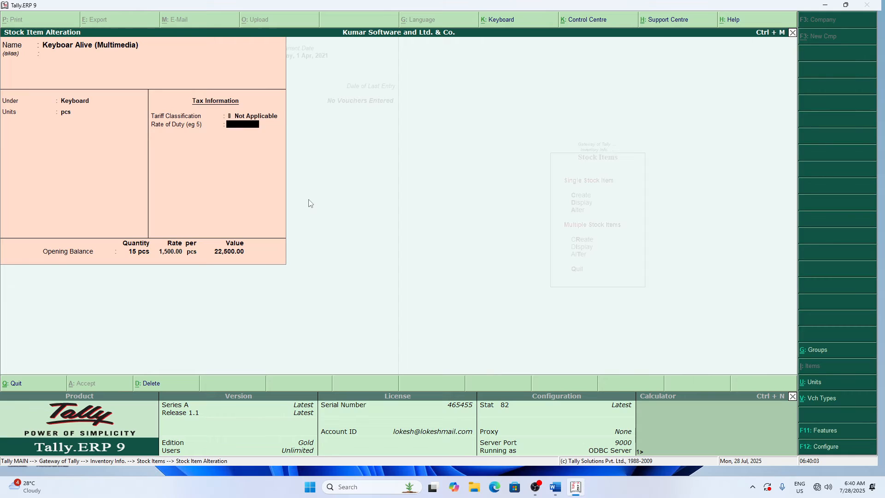
pyautogui.press('Return')
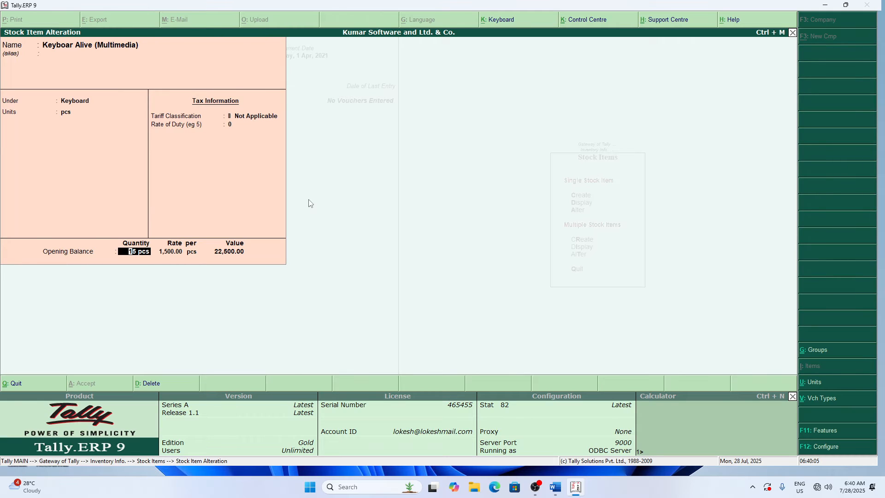
pyautogui.press('Return')
pyautogui.press('Return')
pyautogui.press('Escape')
pyautogui.press('Escape')
pyautogui.press('Escape')
pyautogui.press('Escape')
pyautogui.press('Escape')
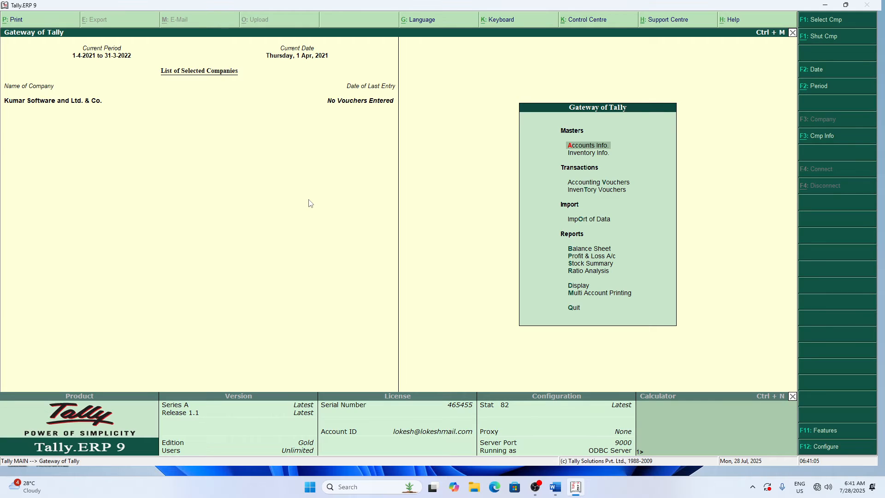
pyautogui.press('F12')
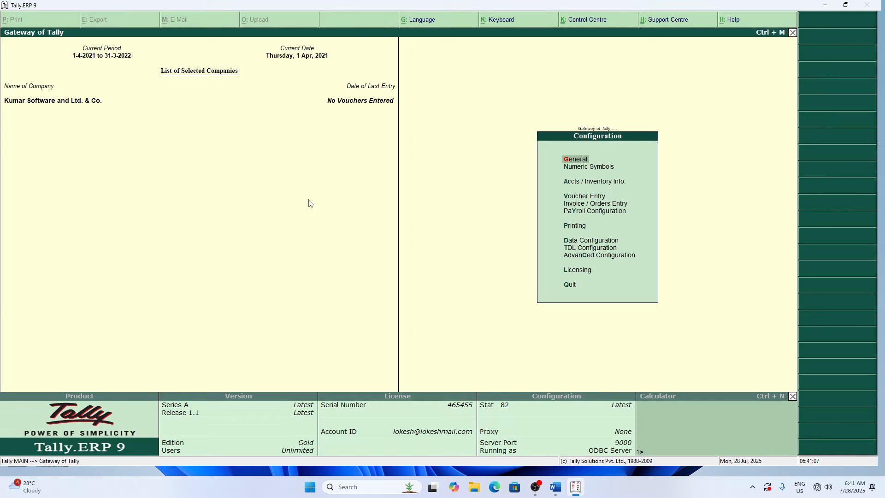
pyautogui.press('Escape')
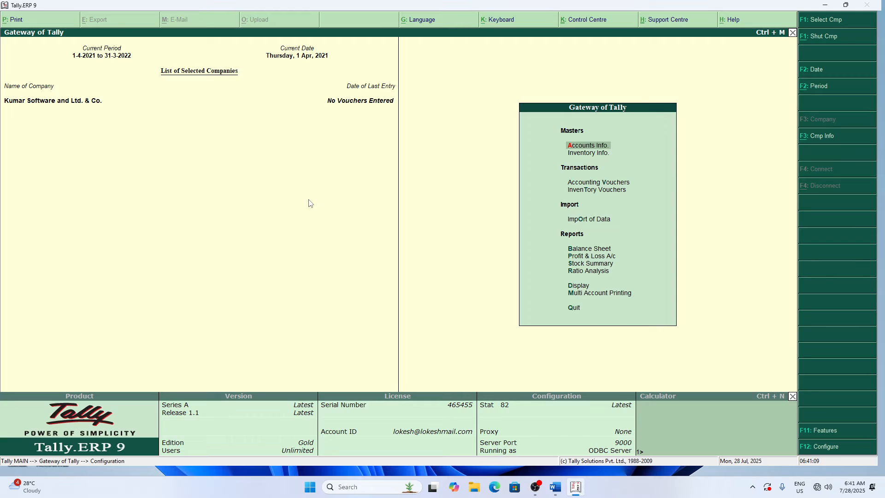
pyautogui.press('XF86AudioRaiseVolume')
pyautogui.press('Escape')
pyautogui.press('Escape')
pyautogui.press('F12')
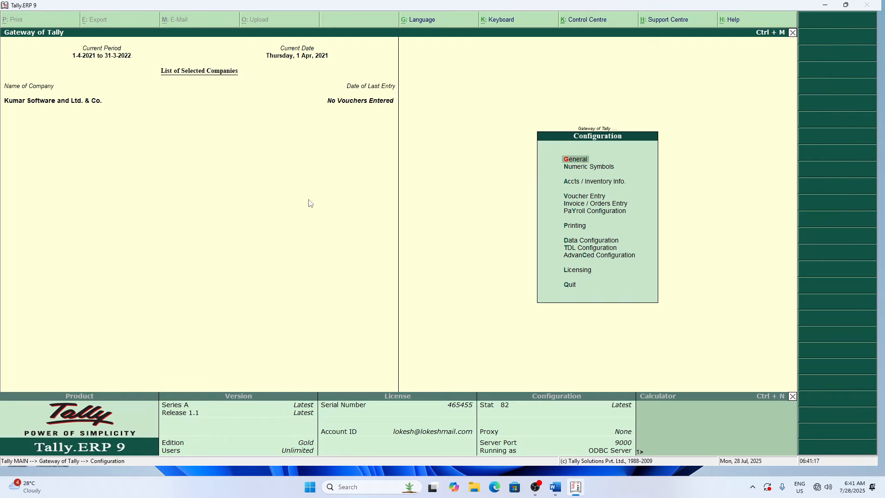
pyautogui.press('Return')
pyautogui.press('Escape')
pyautogui.press('Escape')
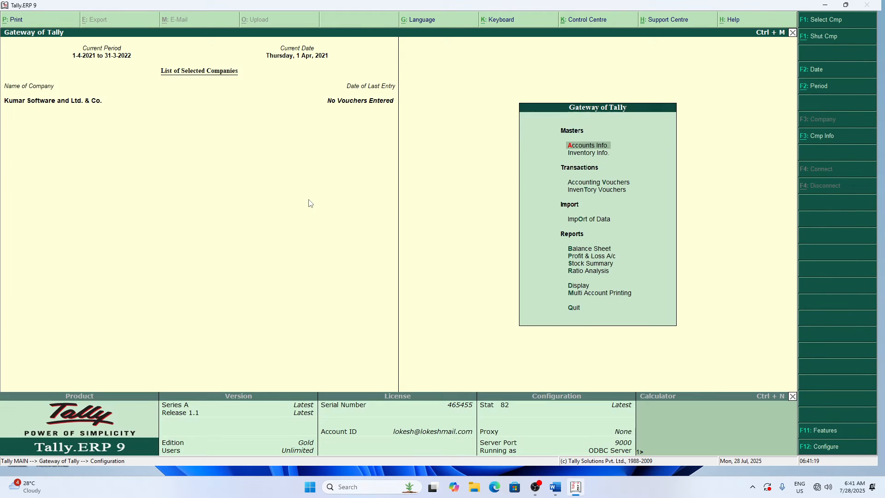
# Review the accounting features and the inventory features of the company, and return to the Gateway of Tally
pyautogui.press('F11')
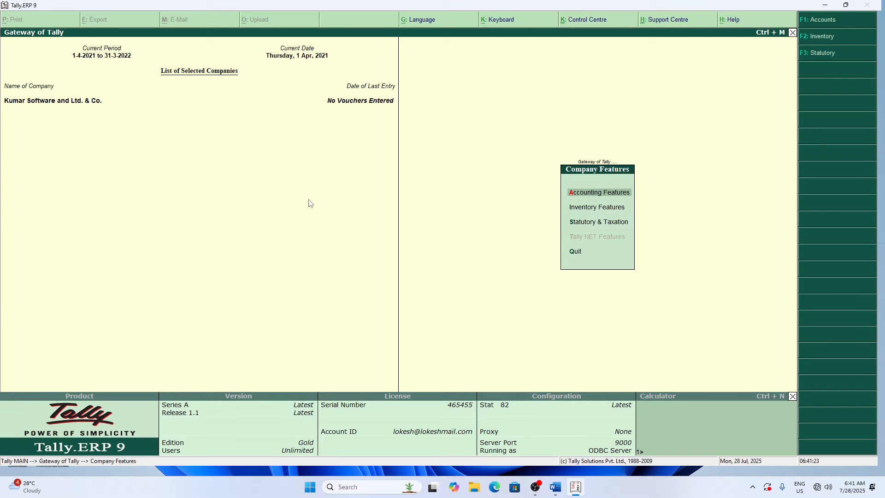
pyautogui.press('Return')
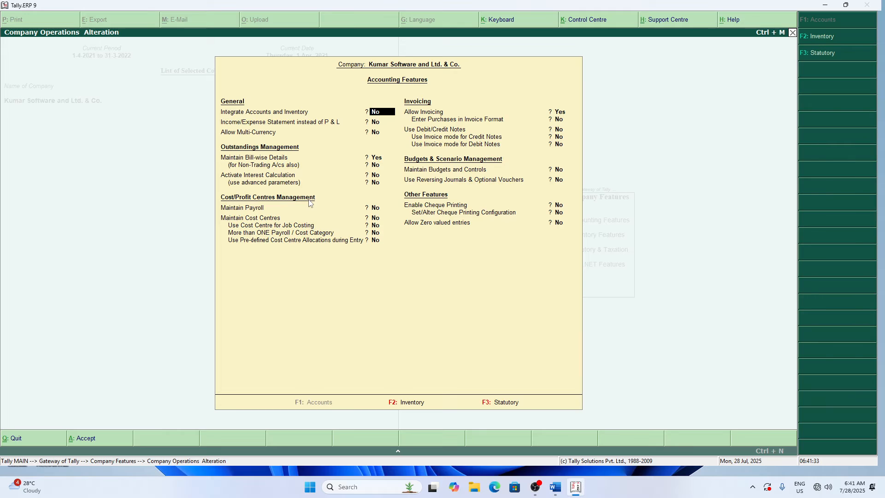
pyautogui.press('F2')
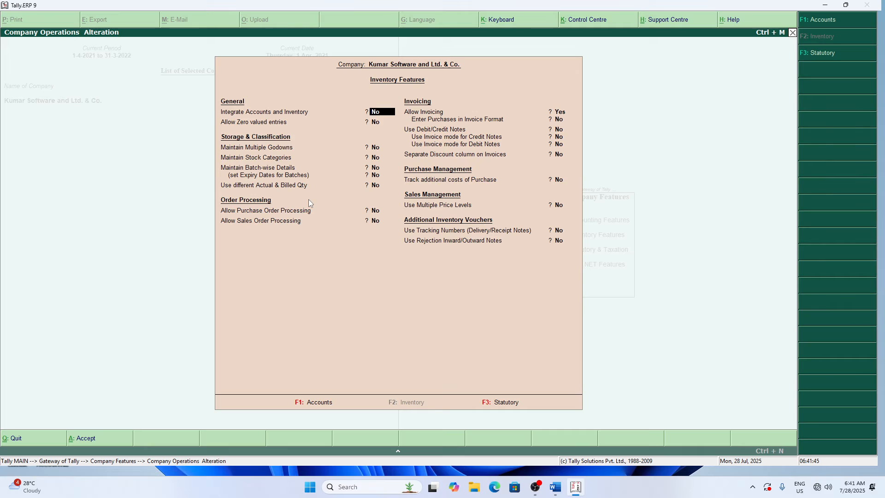
pyautogui.press('Escape')
pyautogui.press('Escape')
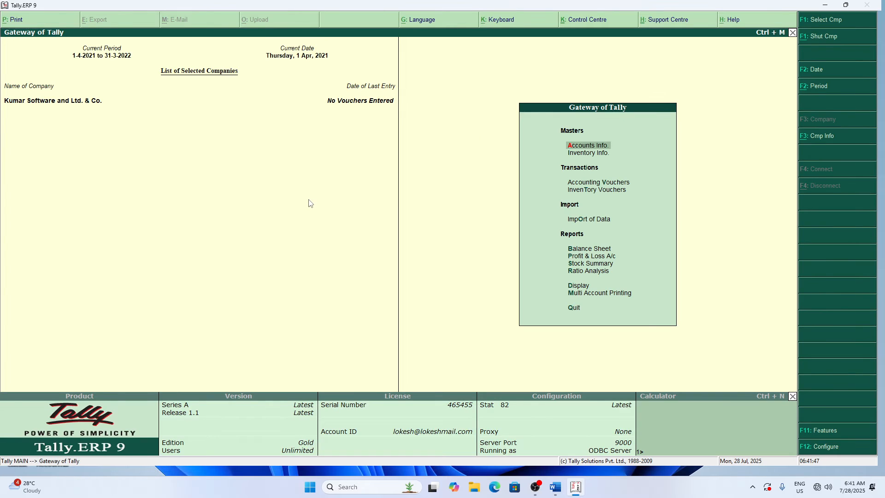
# Locate the Maintain Multiple Godowns option in the company's inventory features and magnify the screen to examine it
pyautogui.press('F11')
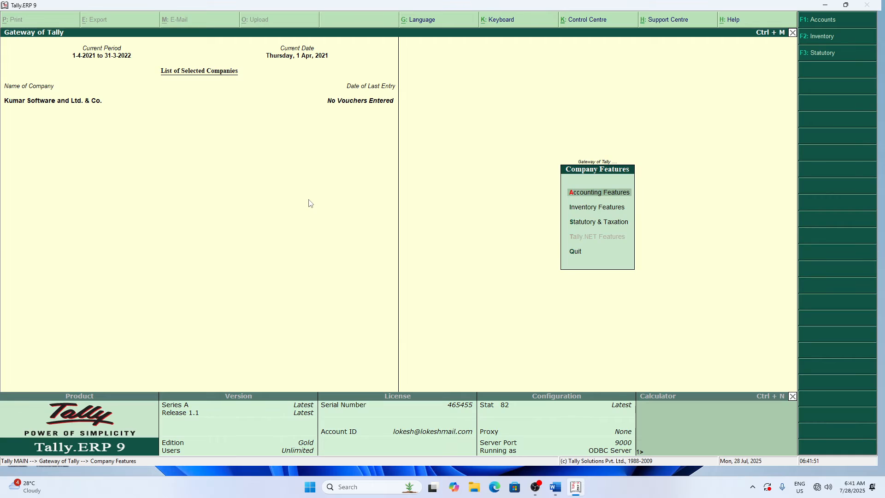
pyautogui.press('Down')
pyautogui.press('Return')
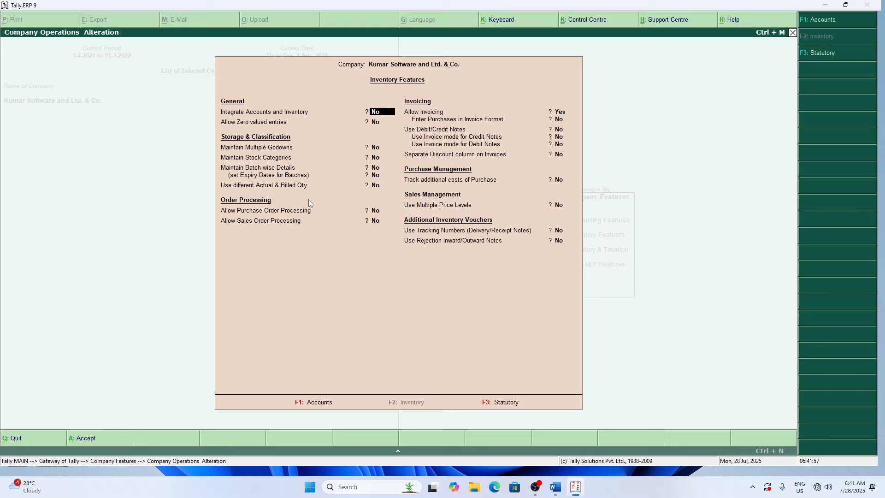
pyautogui.press('Return')
pyautogui.press('Return')
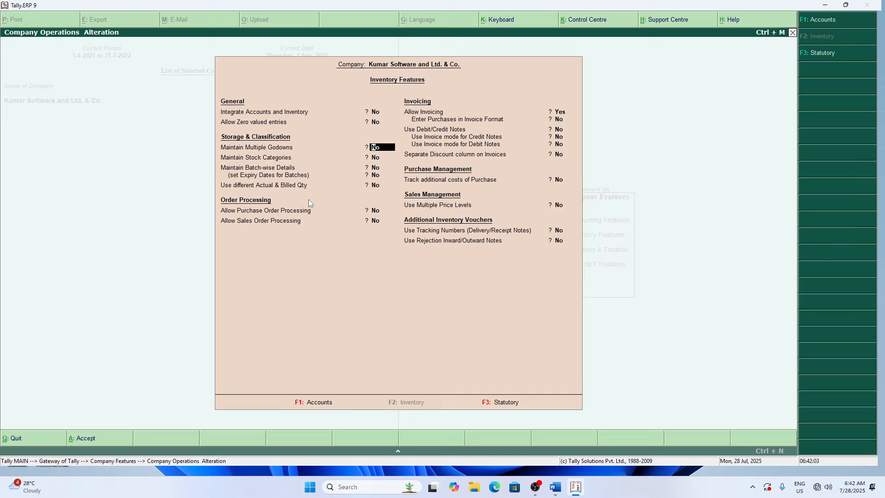
pyautogui.press('super+plus')
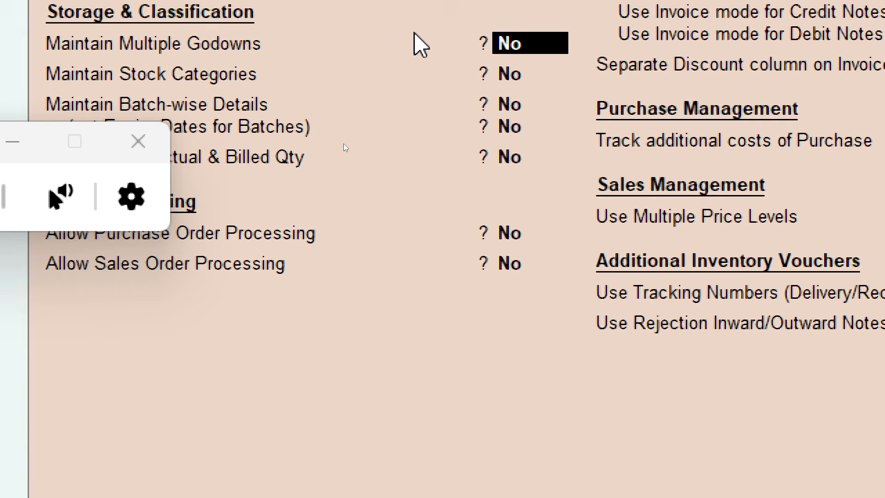
# Leave the inventory features unaltered, restore the screen magnification to 100% and close Magnifier
pyautogui.press('Escape')
pyautogui.press('Escape')
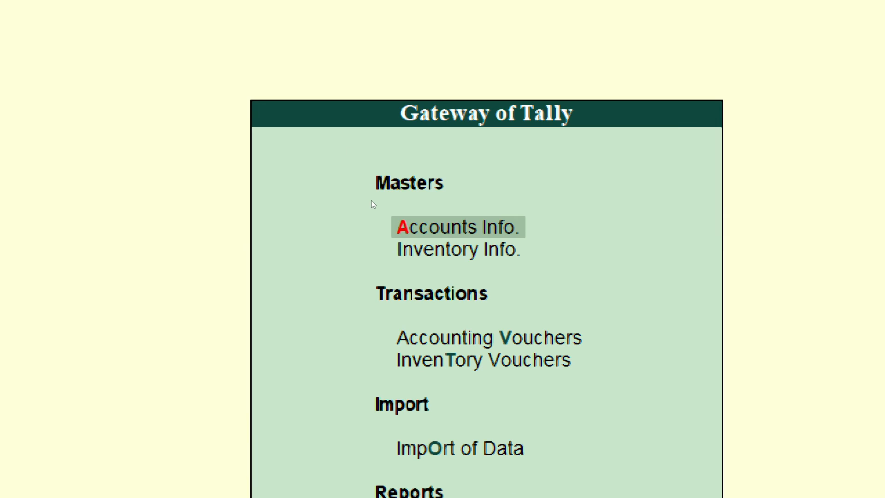
pyautogui.press('v')
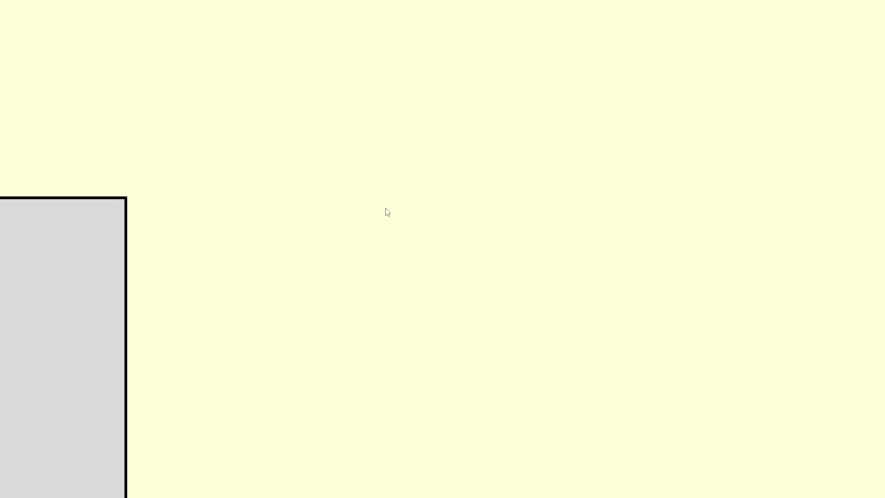
pyautogui.press('super+minus')
pyautogui.press('super+minus')
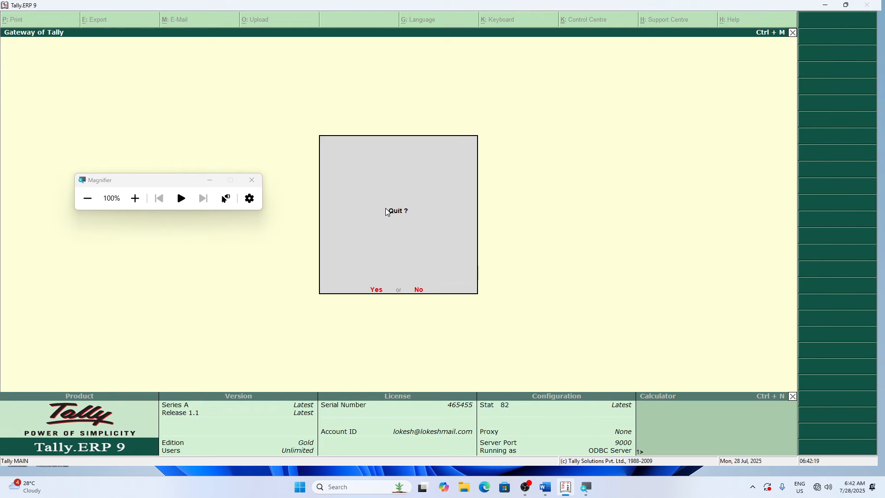
pyautogui.press('Escape')
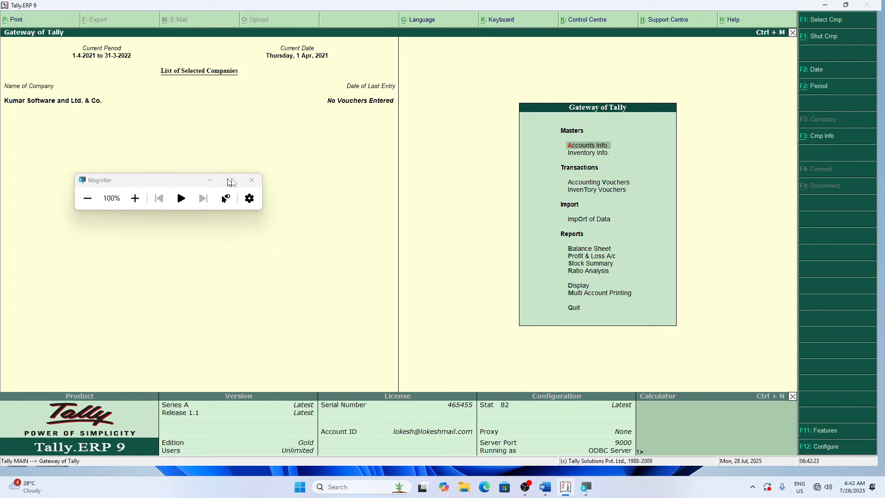
pyautogui.click(252, 182)
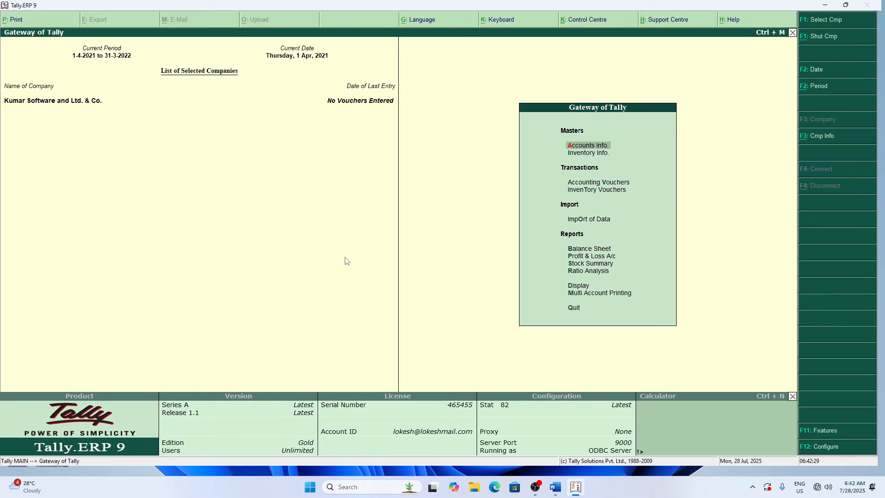
# Check which master types are offered under Accounts Info. and Inventory Info., and return to the Gateway of Tally
pyautogui.press('Return')
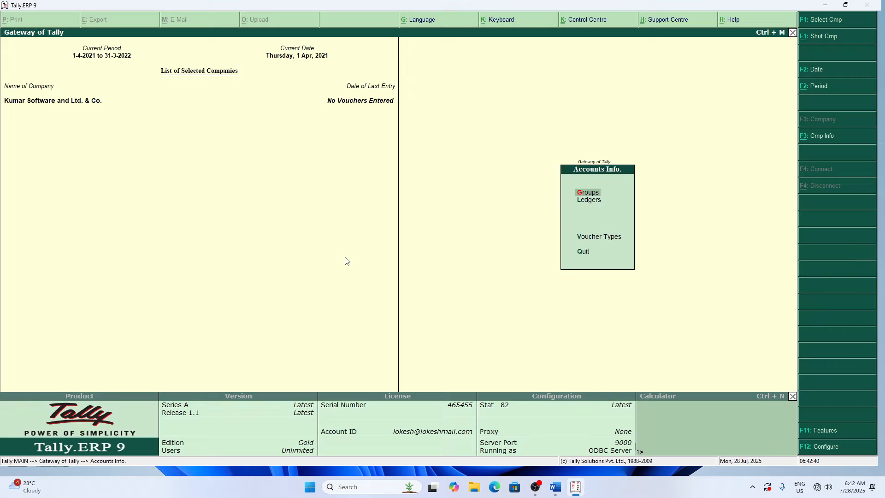
pyautogui.press('Escape')
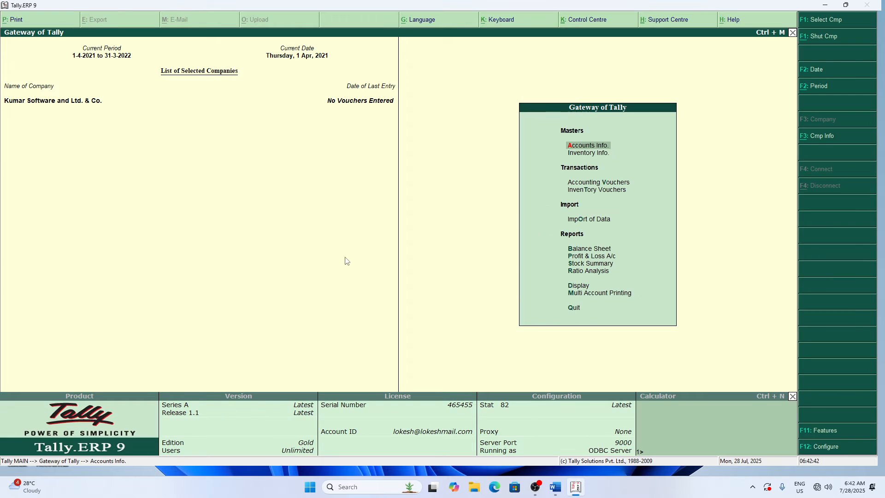
pyautogui.press('Down')
pyautogui.press('Return')
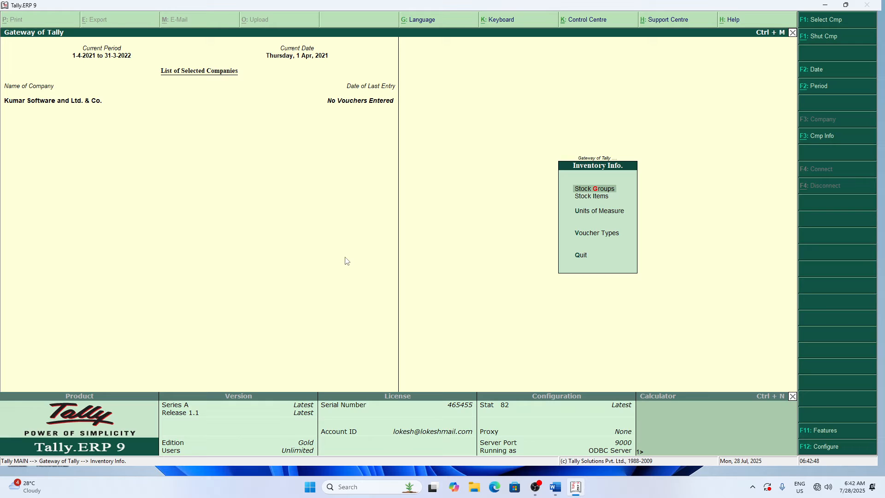
pyautogui.press('Escape')
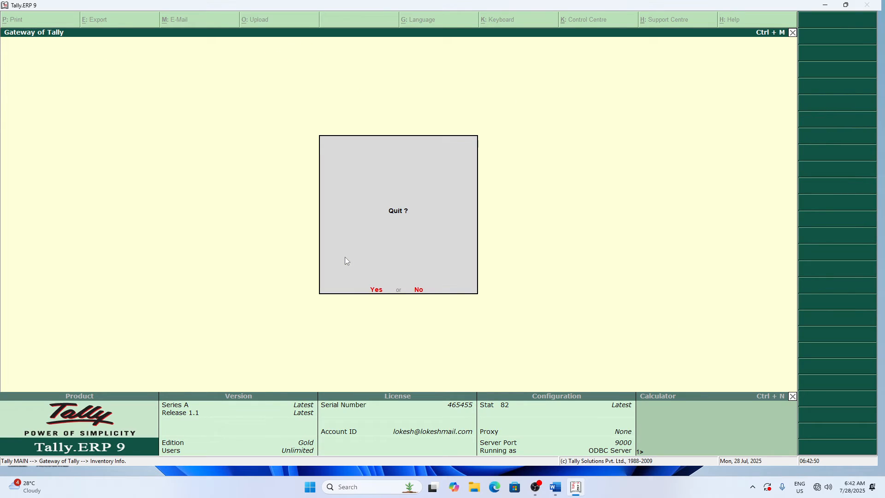
pyautogui.press('y')
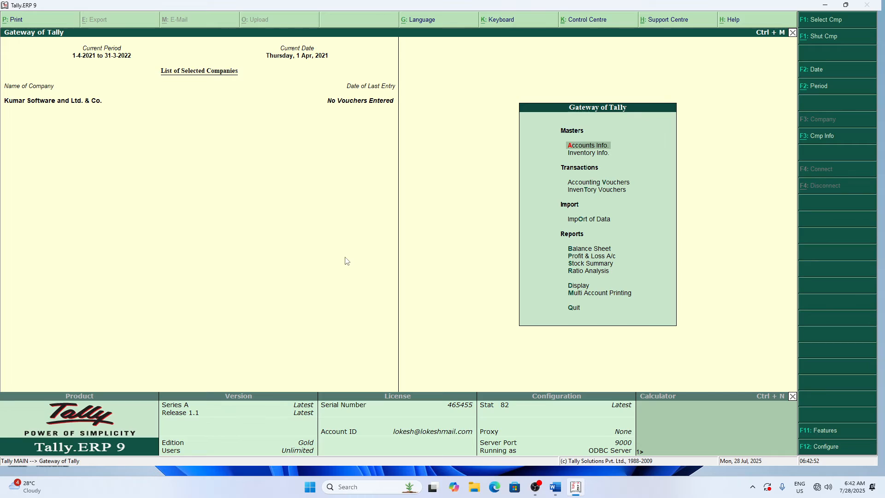
# Set Maintain Multiple Godowns to Yes in the inventory features, accept the remaining options and return to the Gateway of Tally
pyautogui.press('F11')
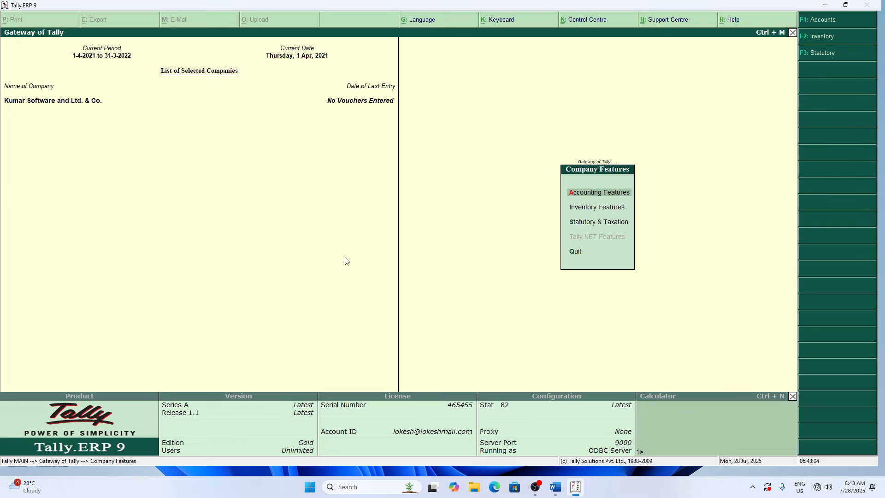
pyautogui.press('Down')
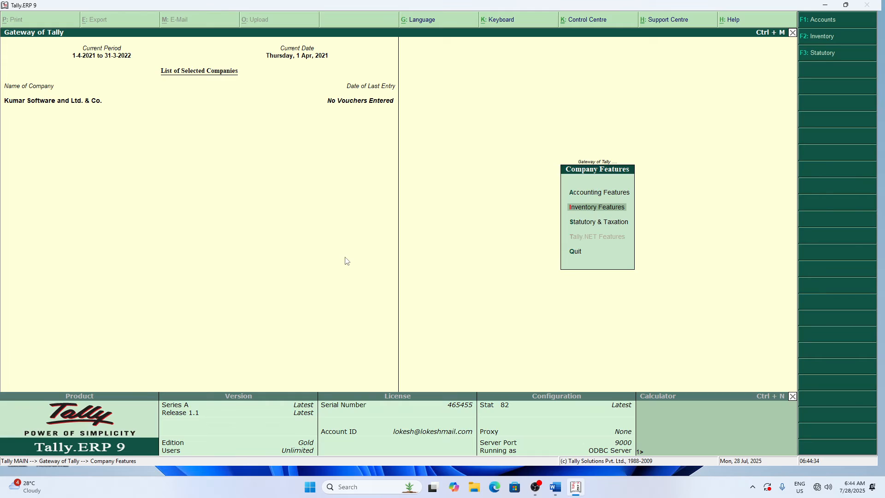
pyautogui.press('Return')
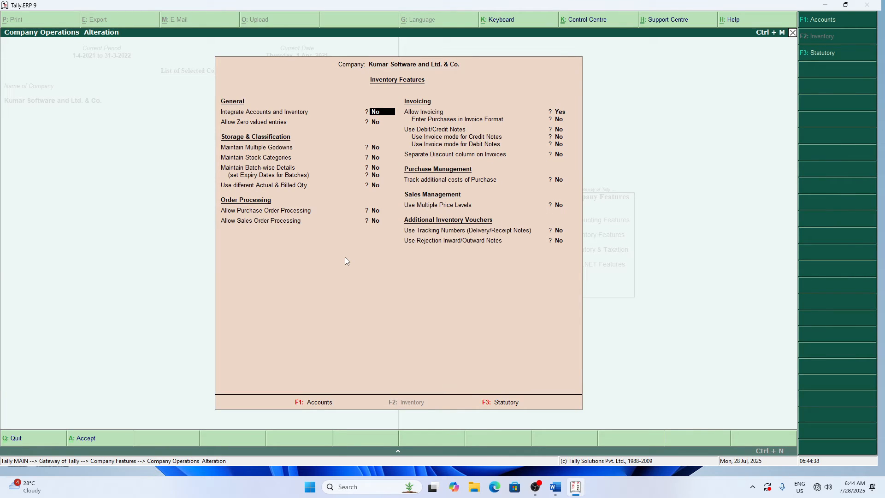
pyautogui.press('Return')
pyautogui.press('Return')
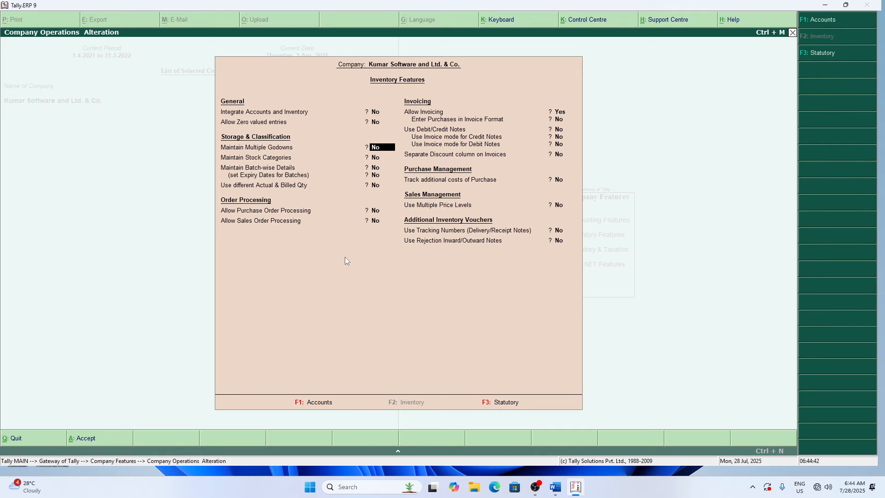
pyautogui.write('y')
pyautogui.press('Return')
pyautogui.press('Return')
pyautogui.press('Return')
pyautogui.press('Return')
pyautogui.press('Return')
pyautogui.press('Return')
pyautogui.press('Return')
pyautogui.press('Return')
pyautogui.press('Return')
pyautogui.press('Return')
pyautogui.press('Return')
pyautogui.press('y')
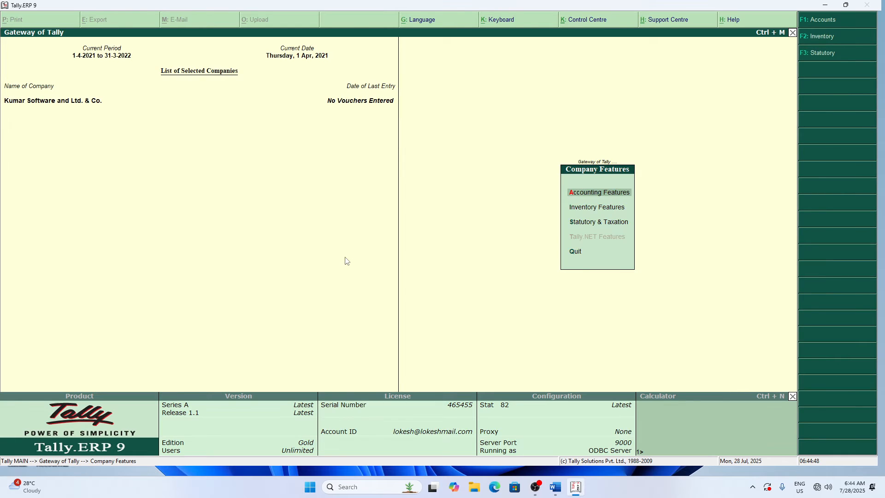
pyautogui.press('Escape')
pyautogui.press('y')
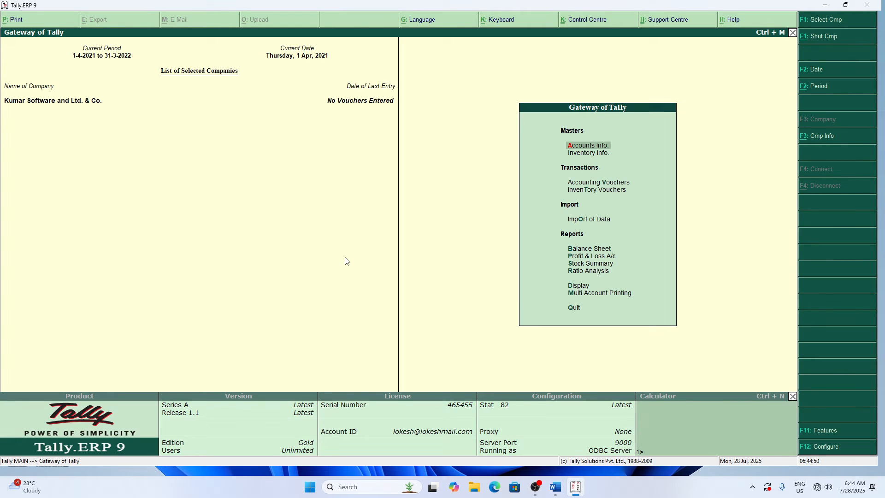
# View the single godown creation form under Inventory Info., leave it without creating a godown and return to the Gateway of Tally
pyautogui.press('Return')
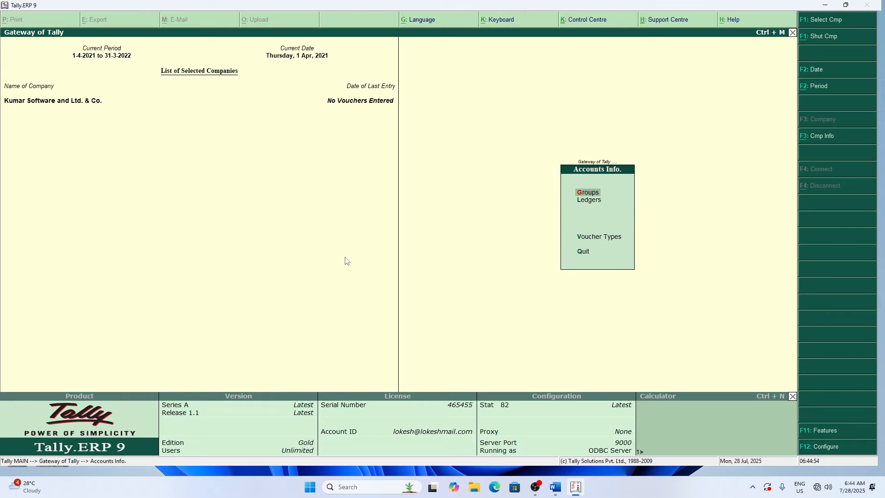
pyautogui.press('Escape')
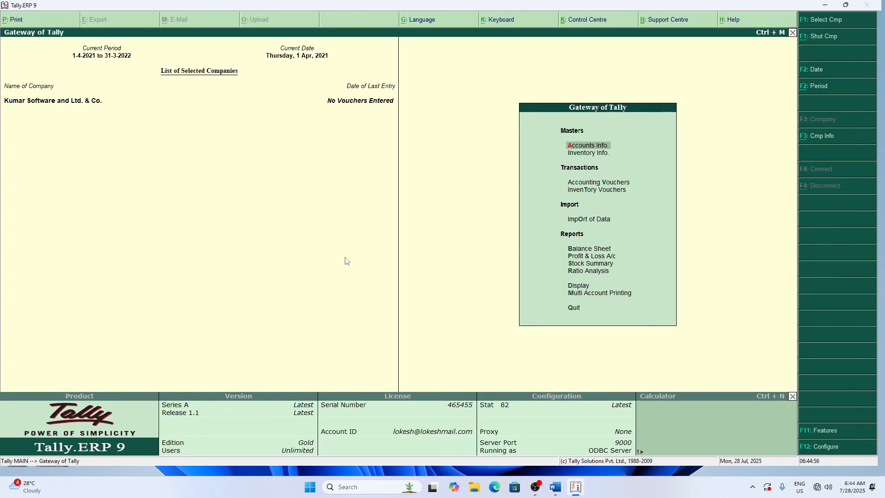
pyautogui.press('Down')
pyautogui.press('Return')
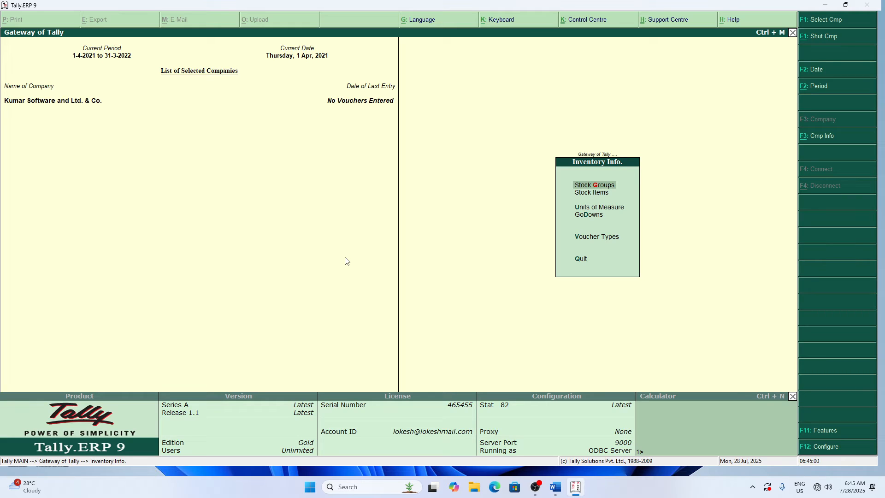
pyautogui.press('Down')
pyautogui.press('Down')
pyautogui.press('Down')
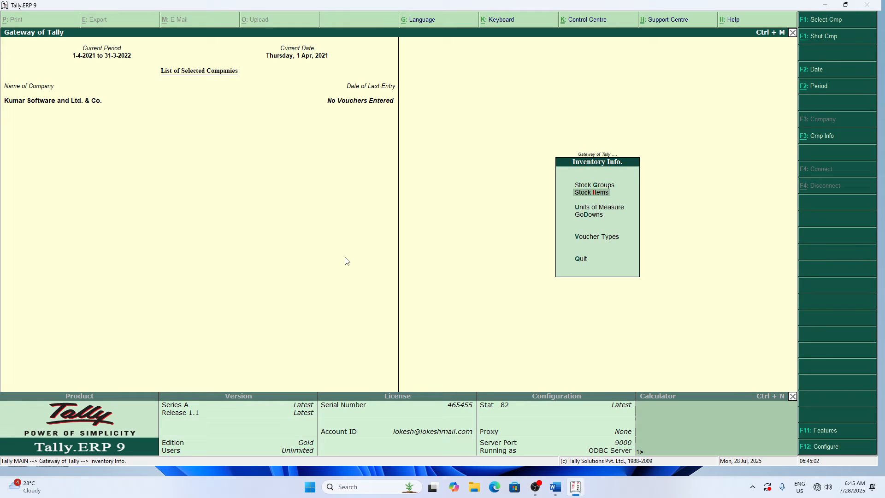
pyautogui.press('Return')
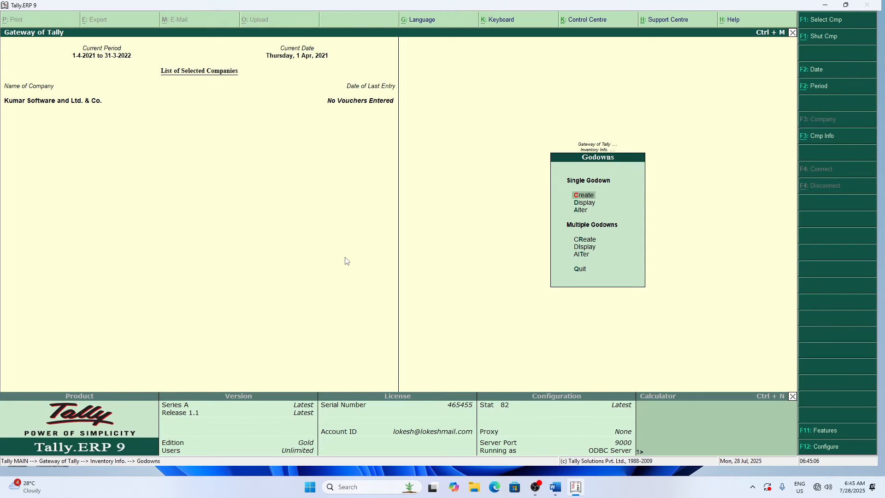
pyautogui.press('Return')
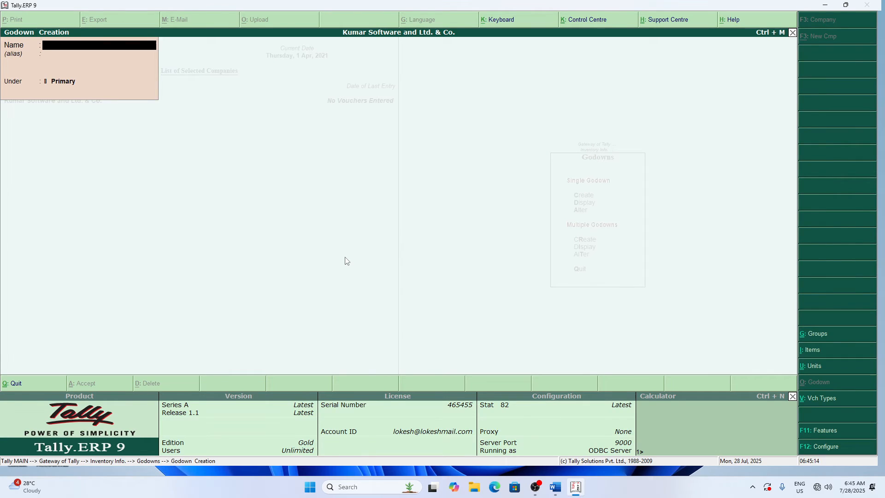
pyautogui.press('Escape')
pyautogui.press('y')
pyautogui.press('Escape')
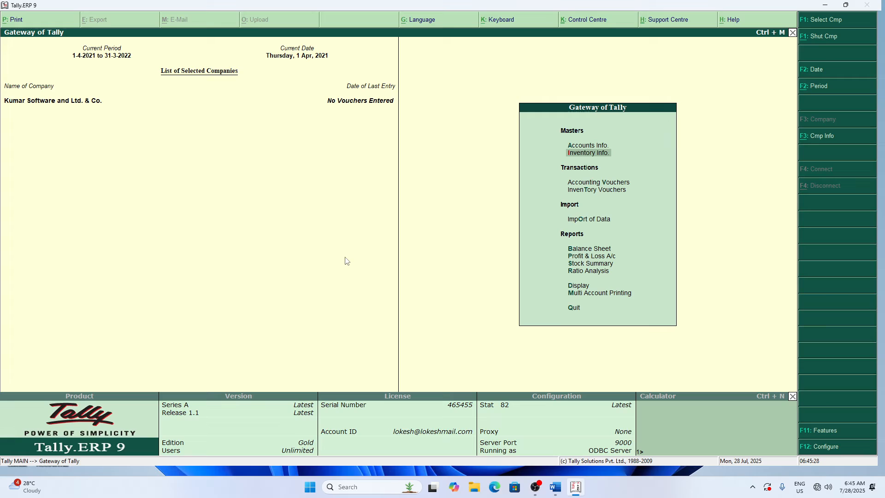
# Set Maintain Bill-wise Details to No in the accounting features, accept the form and return to the Gateway of Tally
pyautogui.press('F11')
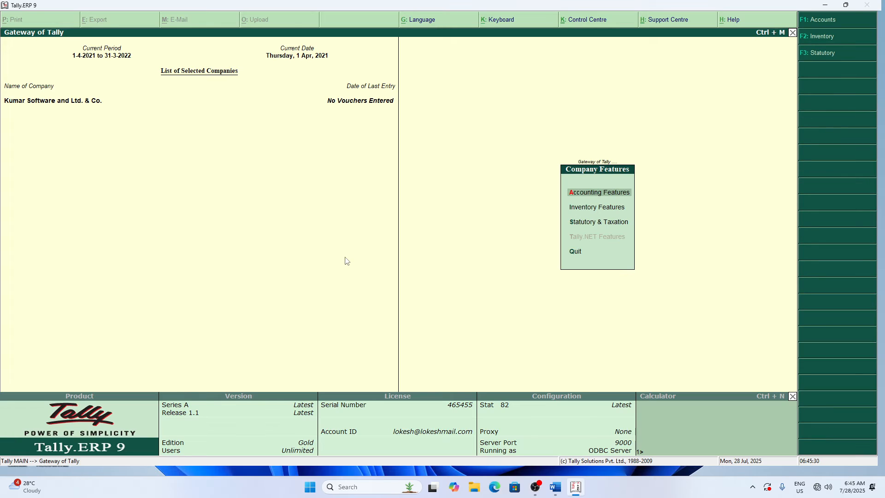
pyautogui.press('Return')
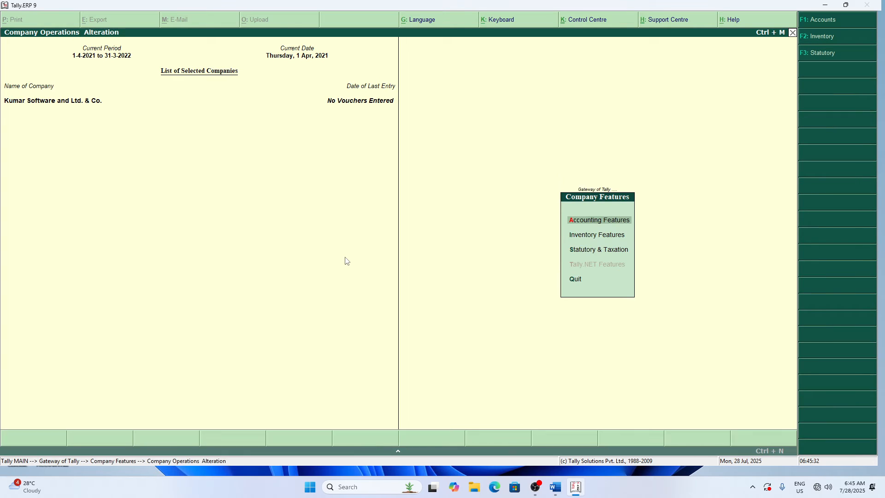
pyautogui.press('Return')
pyautogui.press('Return')
pyautogui.press('Return')
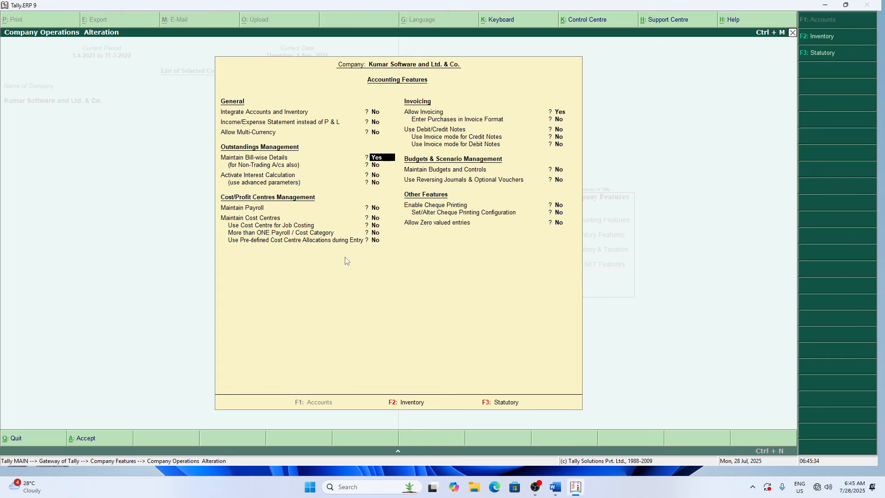
pyautogui.write('n')
pyautogui.press('Return')
pyautogui.hotkey('ctrl', 'a')
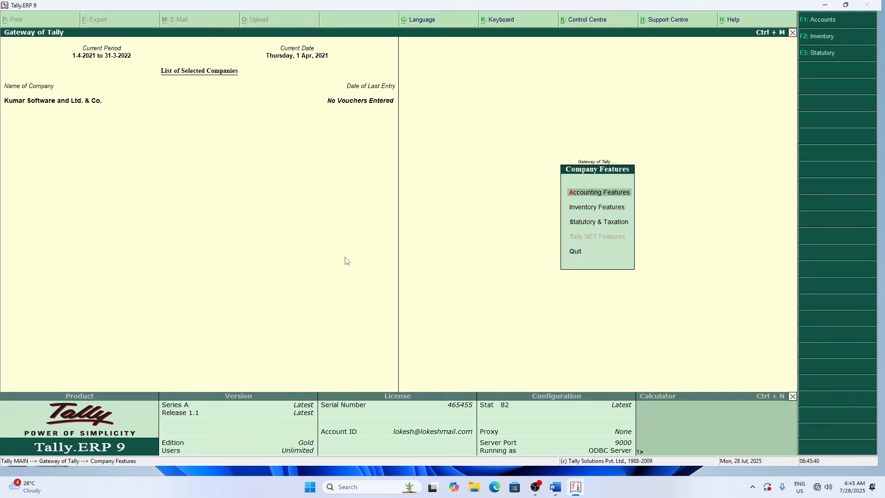
pyautogui.press('Escape')
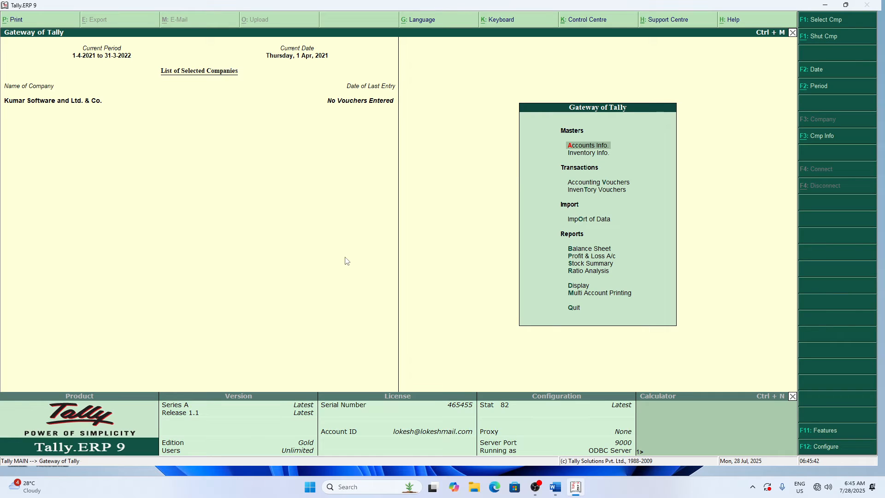
# Check the Inventory Info. options for a GoDowns entry and return to the Gateway of Tally
pyautogui.press('Down')
pyautogui.press('Return')
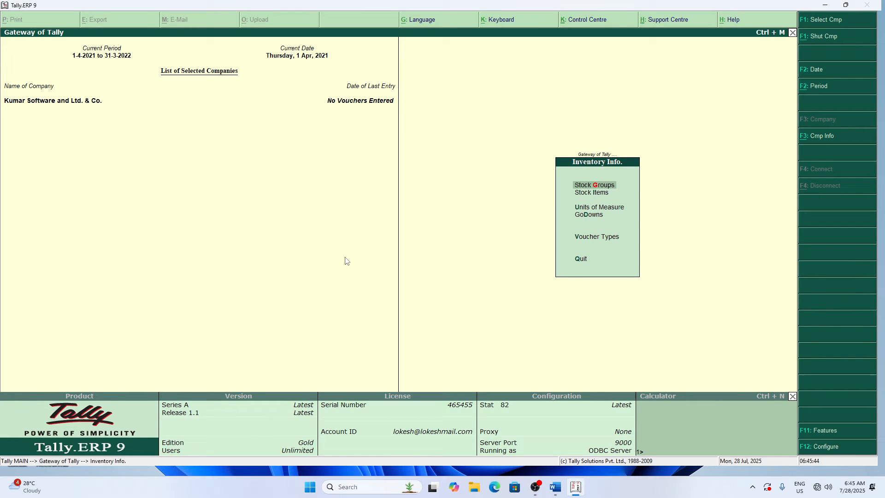
pyautogui.press('Escape')
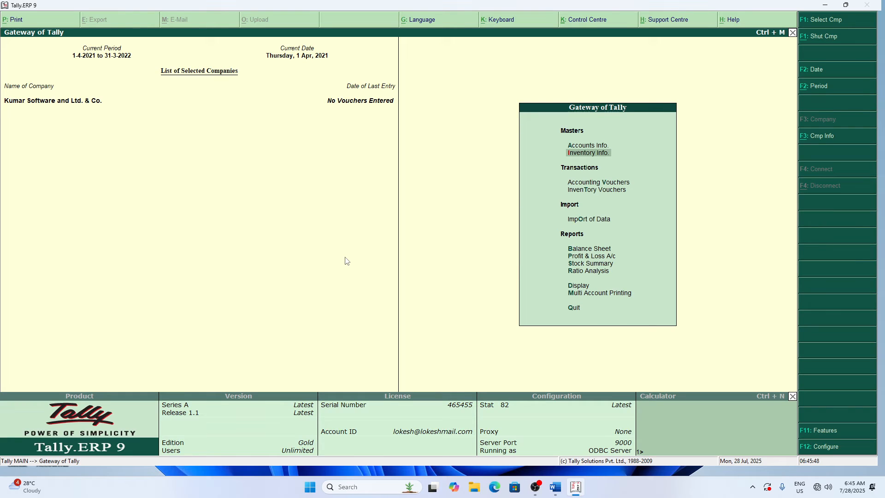
# Set Maintain Multiple Godowns to No in the inventory features, accept the form and return to the Gateway of Tally
pyautogui.press('F11')
pyautogui.press('Down')
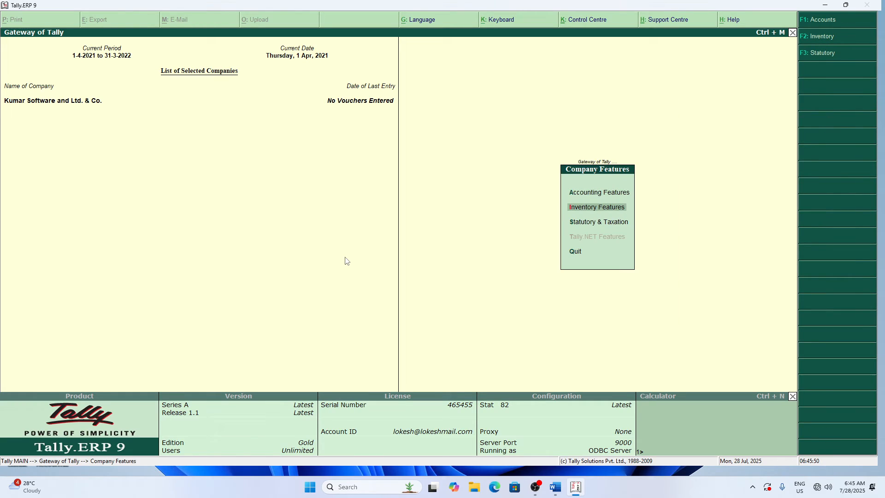
pyautogui.press('Return')
pyautogui.press('Return')
pyautogui.press('Return')
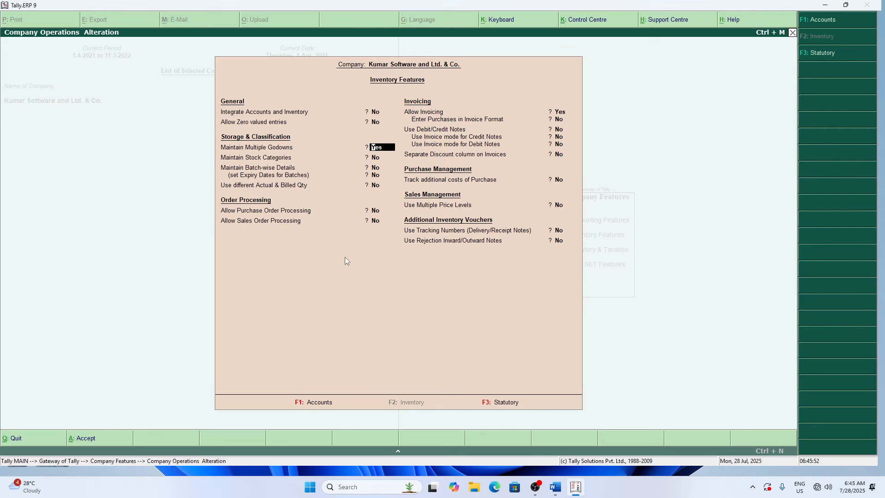
pyautogui.write('n')
pyautogui.press('Return')
pyautogui.press('Return')
pyautogui.press('Return')
pyautogui.hotkey('ctrl', 'a')
pyautogui.press('Escape')
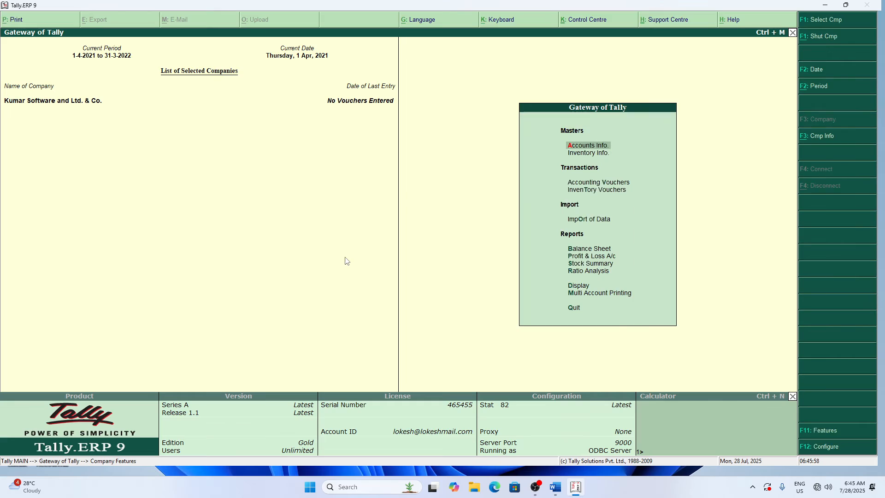
# Stay in the program, review the Inventory Info. options with multiple godowns disabled and return to the Gateway of Tally
pyautogui.press('Escape')
pyautogui.press('n')
pyautogui.press('Down')
pyautogui.press('Return')
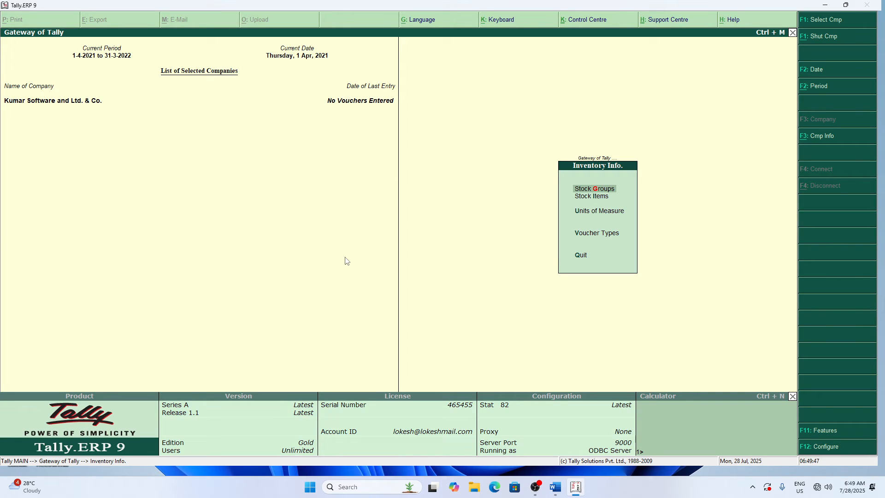
pyautogui.press('Escape')
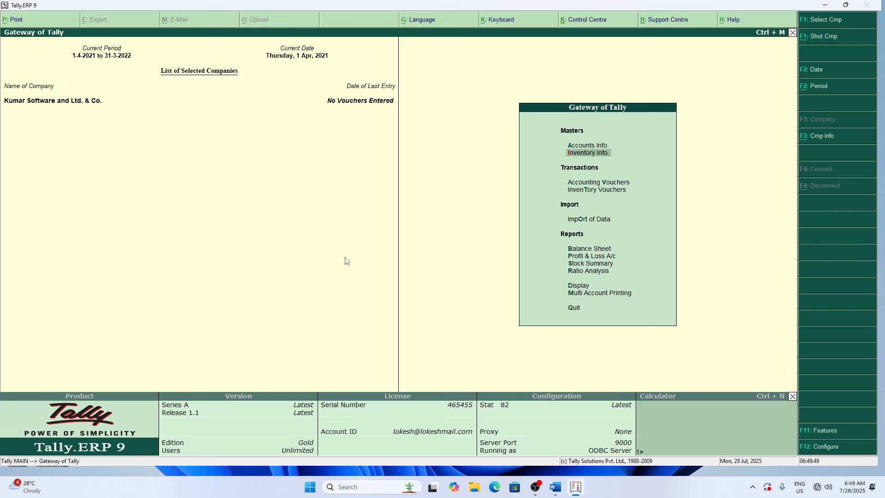
# Set Maintain Multiple Godowns to Yes in the inventory features, accept the remaining options and leave the company features
pyautogui.press('F11')
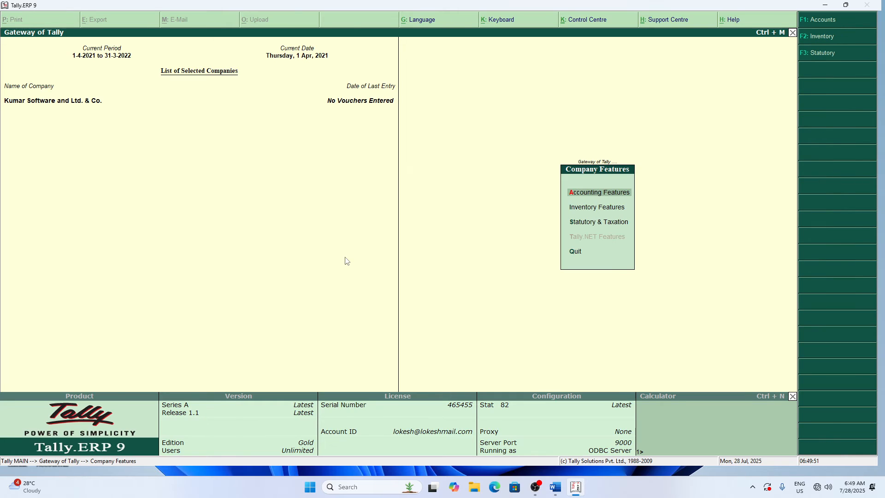
pyautogui.press('Down')
pyautogui.press('Return')
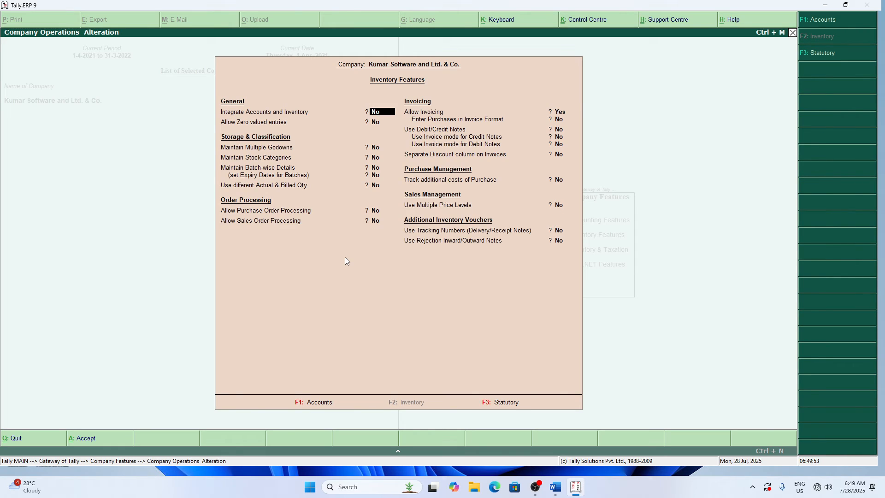
pyautogui.press('Return')
pyautogui.press('Return')
pyautogui.write('y')
pyautogui.press('Return')
pyautogui.press('Return')
pyautogui.press('Return')
pyautogui.press('Return')
pyautogui.press('Return')
pyautogui.press('Return')
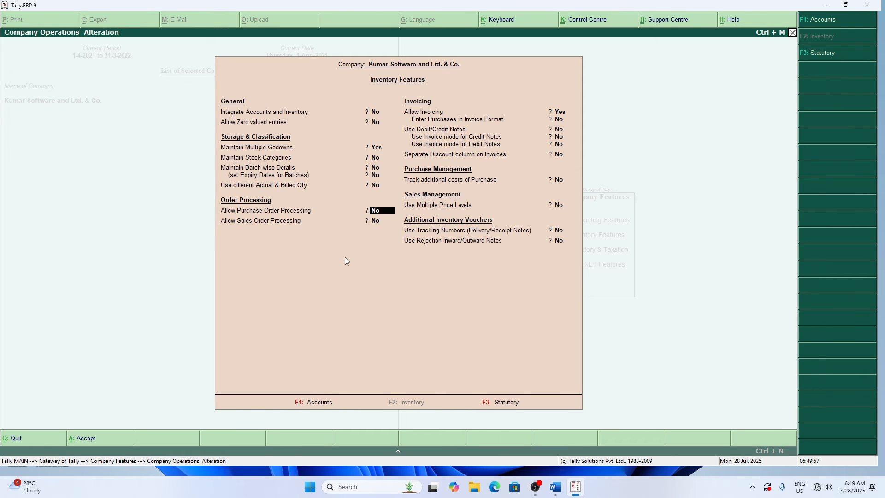
pyautogui.press('Return')
pyautogui.press('Return')
pyautogui.press('Return')
pyautogui.press('Return')
pyautogui.press('Return')
pyautogui.press('Return')
pyautogui.press('Return')
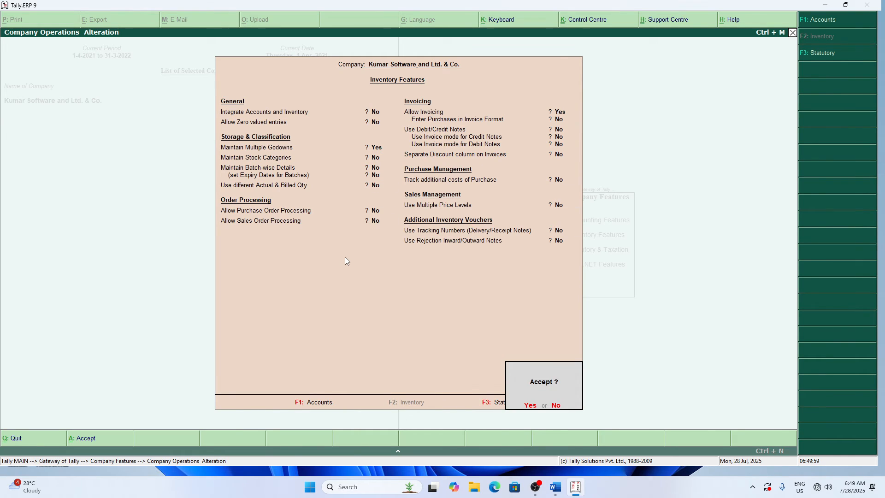
pyautogui.press('Return')
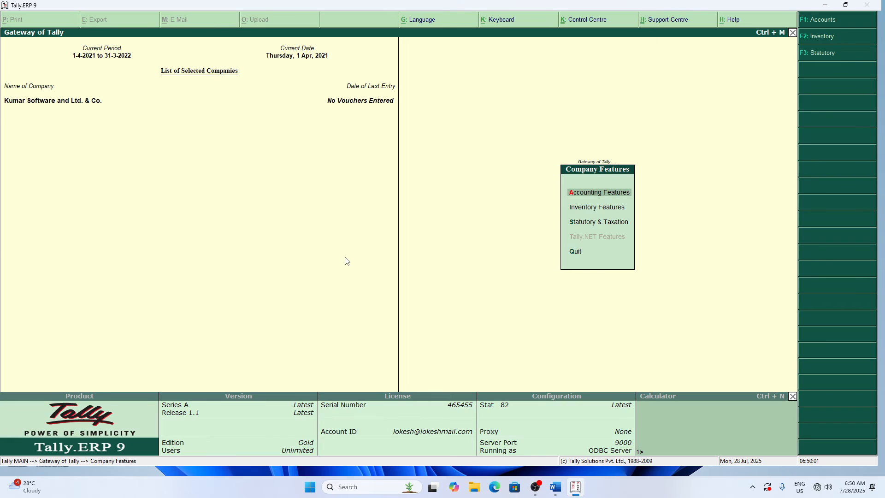
pyautogui.press('Escape')
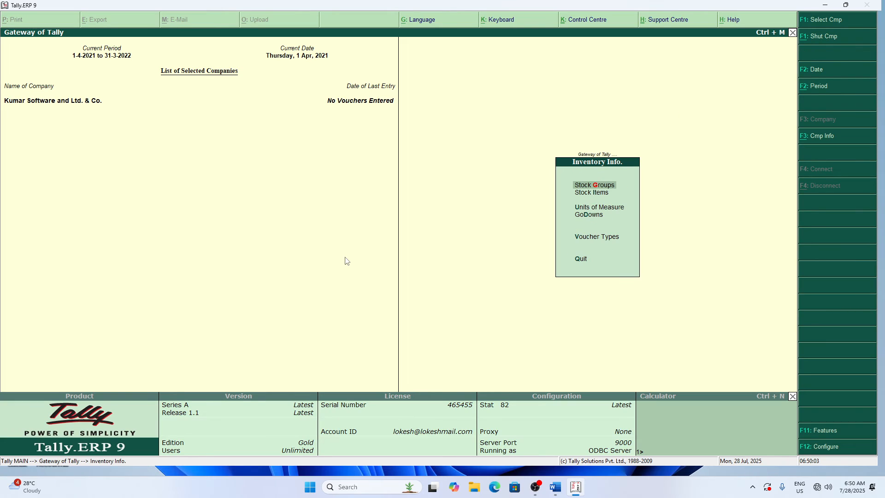
# Create a single godown named Godowns East under Primary, without an alias
pyautogui.press('Down')
pyautogui.press('Down')
pyautogui.press('Down')
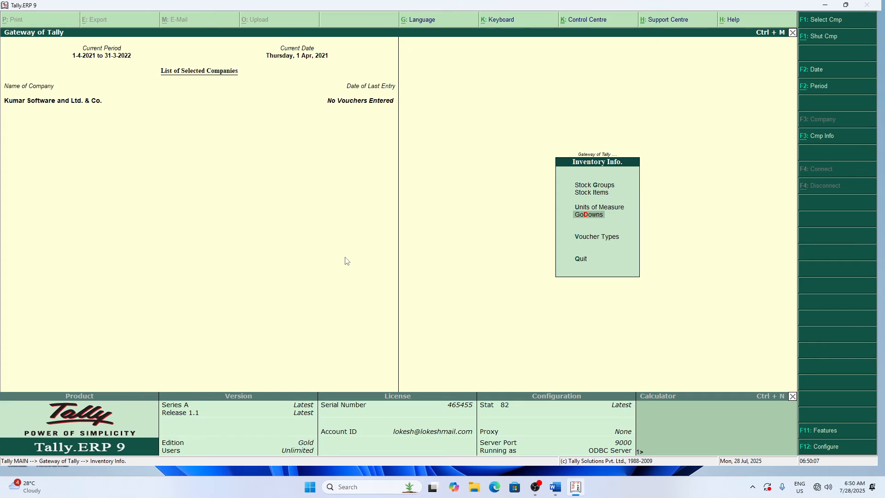
pyautogui.press('Return')
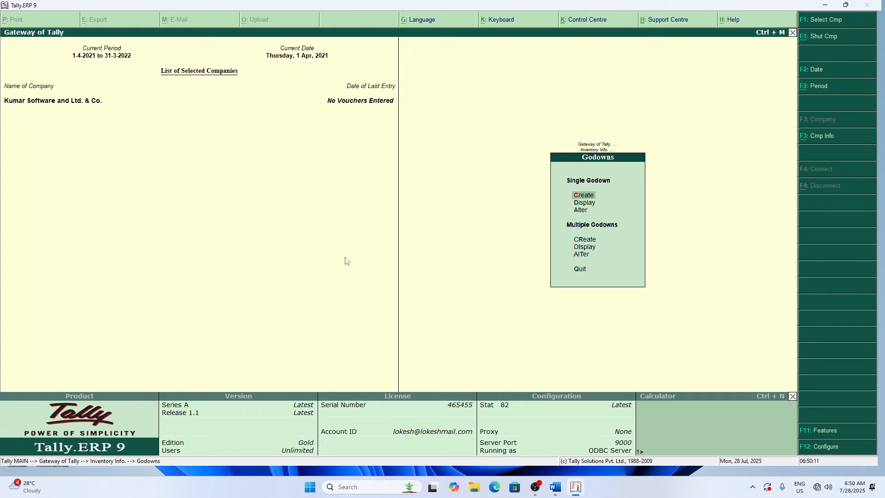
pyautogui.press('Return')
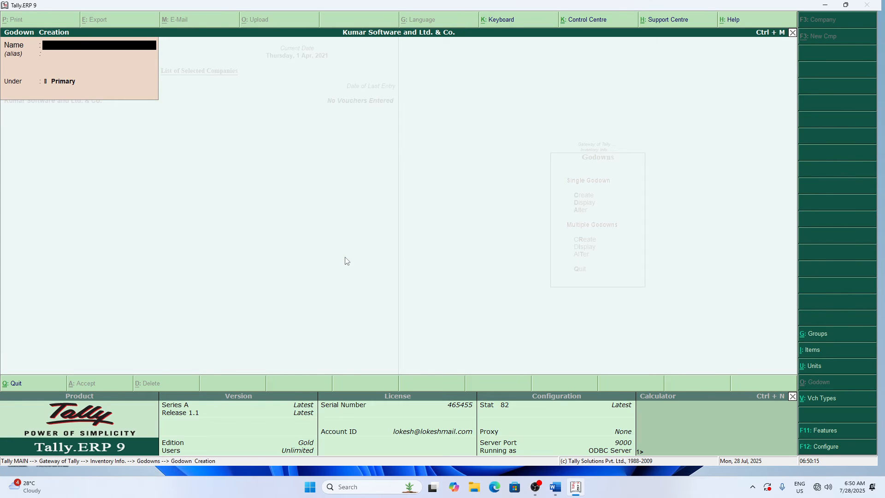
pyautogui.write('Godowns')
pyautogui.write('East')
pyautogui.press('Return')
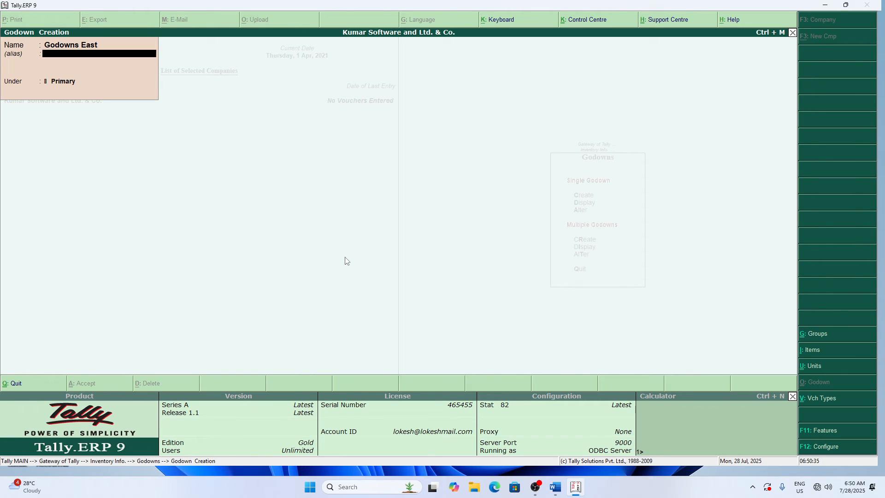
pyautogui.press('Return')
pyautogui.press('Return')
pyautogui.press('Return')
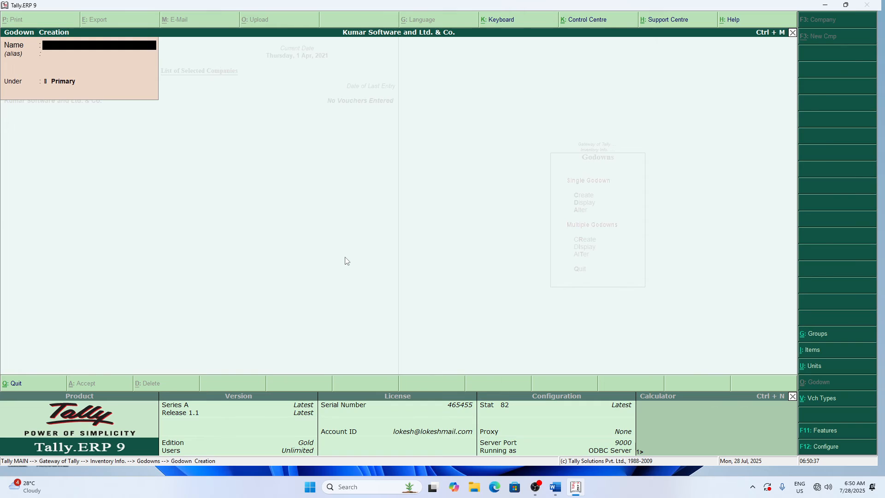
# Create a second godown named Godowns West under Primary, without an alias
pyautogui.write('God')
pyautogui.write('won')
pyautogui.press('BackSpace')
pyautogui.press('BackSpace')
pyautogui.press('BackSpace')
pyautogui.press('BackSpace')
pyautogui.write('owns West')
pyautogui.press('Return')
pyautogui.press('Return')
pyautogui.press('Return')
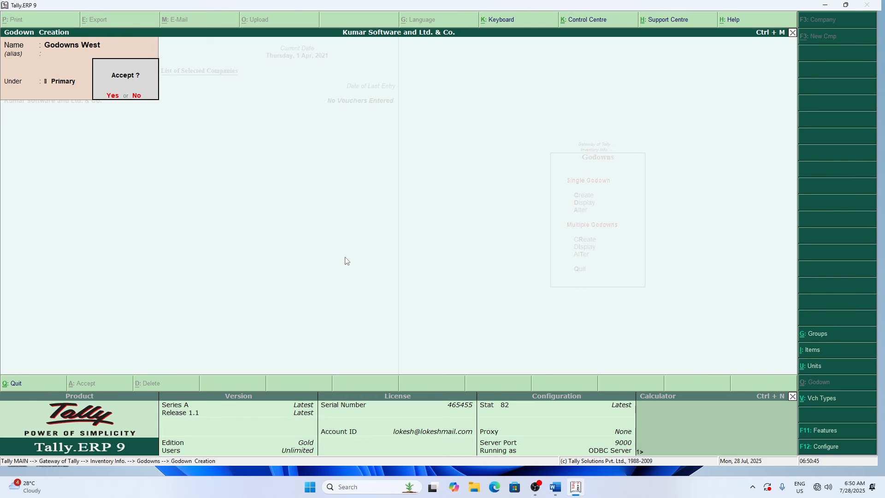
pyautogui.press('Return')
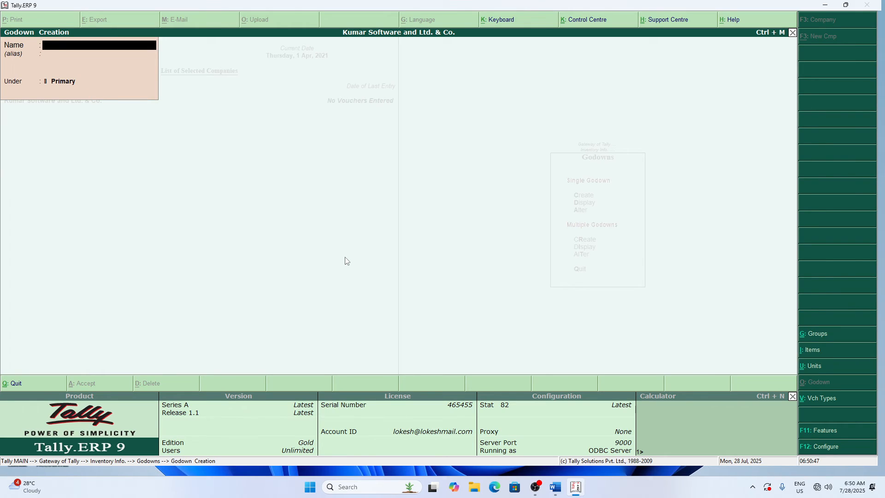
# Create a third godown named Godowns South under Primary, without an alias
pyautogui.write('Godowns South')
pyautogui.press('Return')
pyautogui.press('Return')
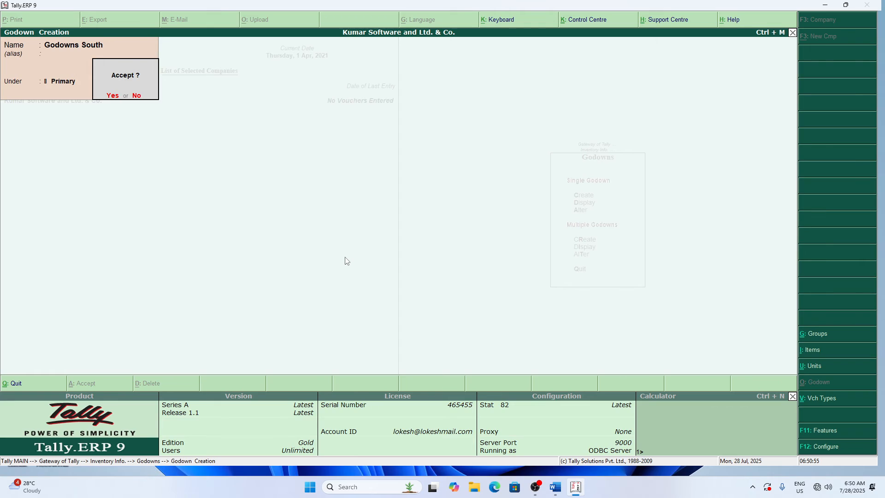
pyautogui.press('Return')
# Create a fourth godown named Godowns North under Primary, and leave godown creation for the Inventory Info. options
pyautogui.write('Godw')
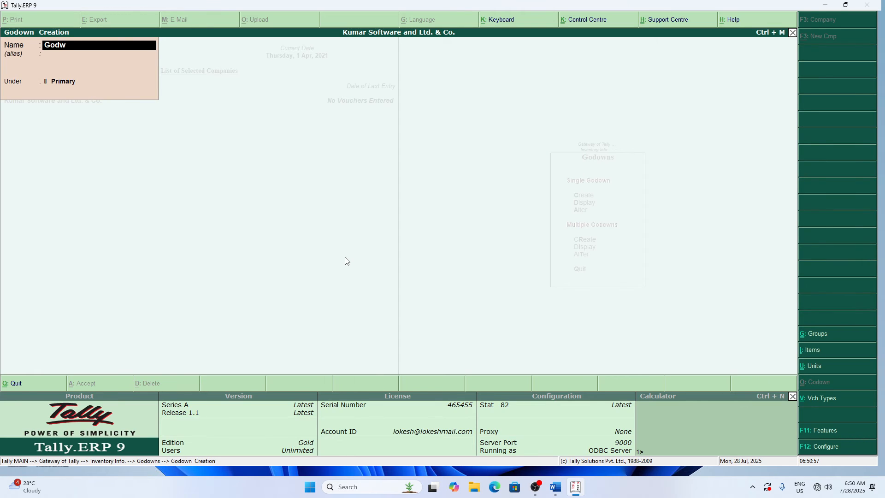
pyautogui.write('ns')
pyautogui.press('BackSpace')
pyautogui.press('BackSpace')
pyautogui.press('BackSpace')
pyautogui.write('owns North')
pyautogui.press('Return')
pyautogui.press('Return')
pyautogui.press('Return')
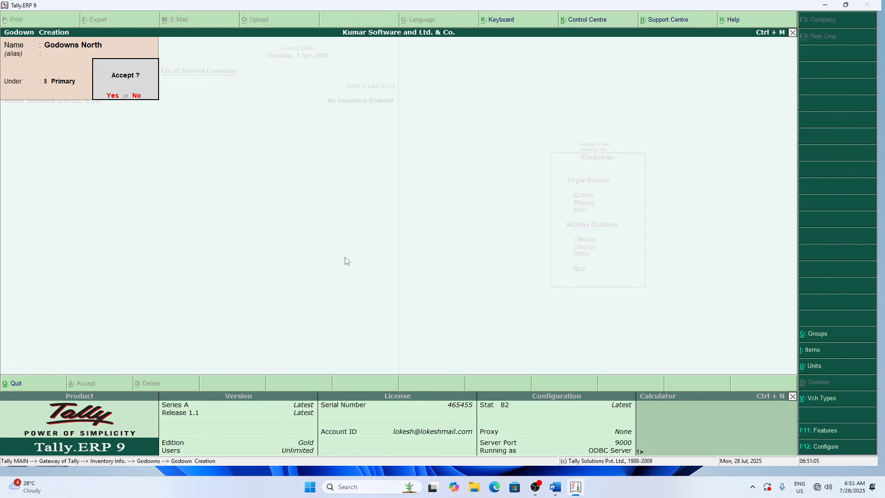
pyautogui.press('y')
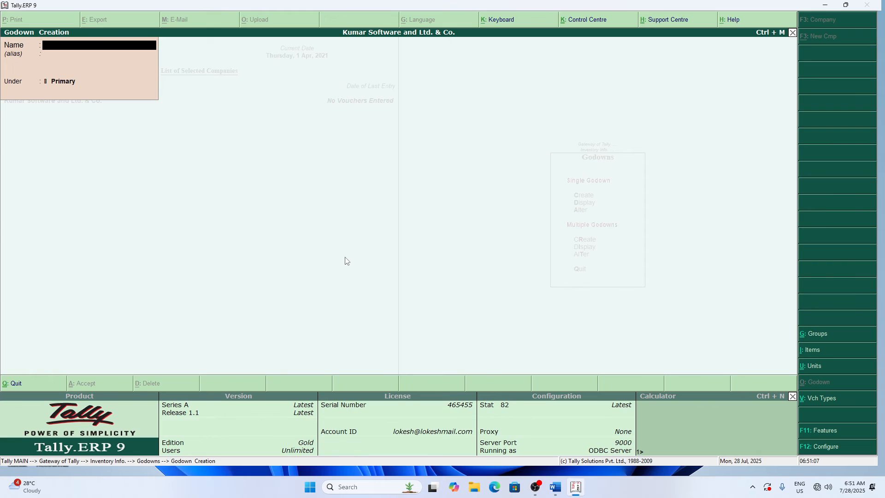
pyautogui.press('Escape')
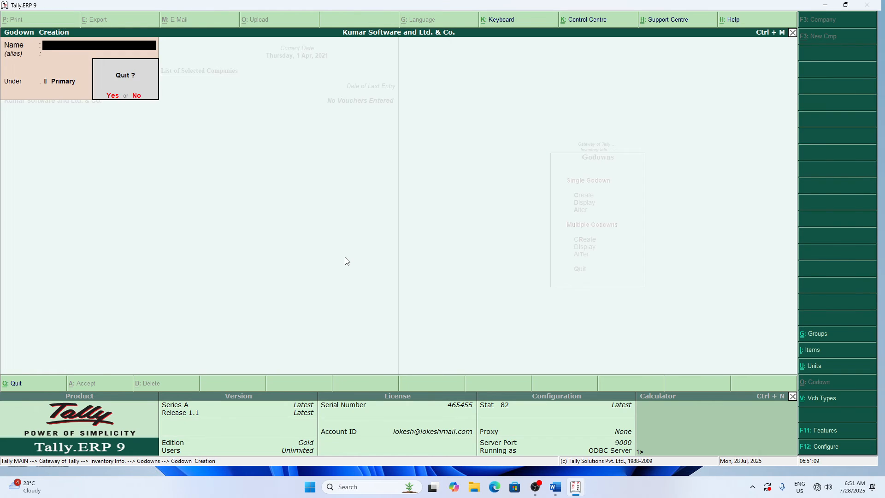
pyautogui.press('y')
pyautogui.press('Escape')
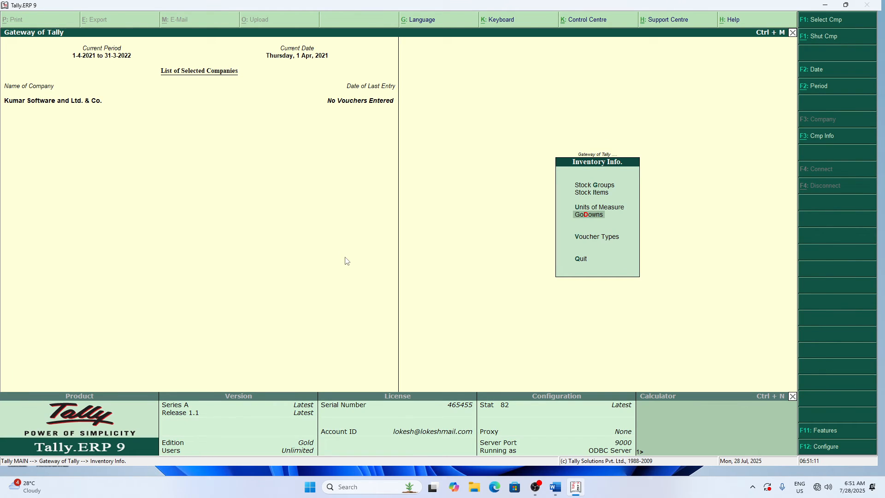
# Display multiple godowns for All Items and review each godown in the list and its parent
pyautogui.press('Return')
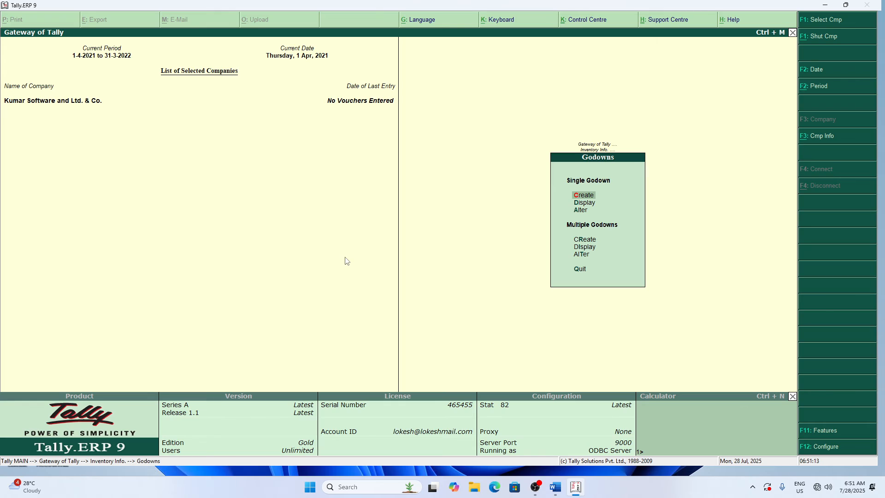
pyautogui.press('Down')
pyautogui.press('Down')
pyautogui.press('Down')
pyautogui.press('Down')
pyautogui.press('Return')
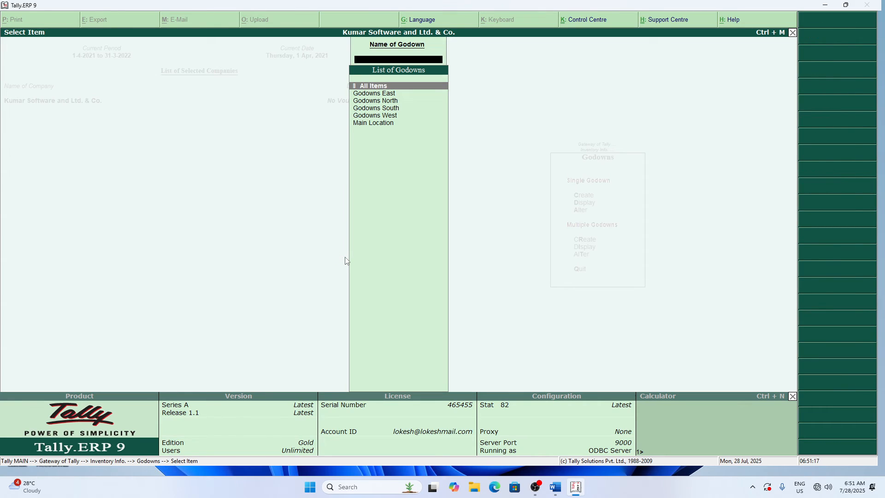
pyautogui.press('Return')
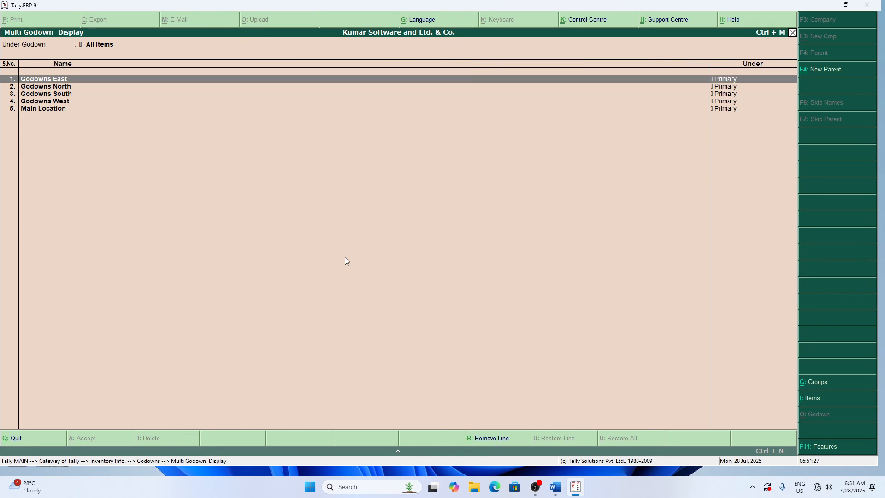
pyautogui.press('Down')
pyautogui.press('Down')
pyautogui.press('Down')
pyautogui.press('Down')
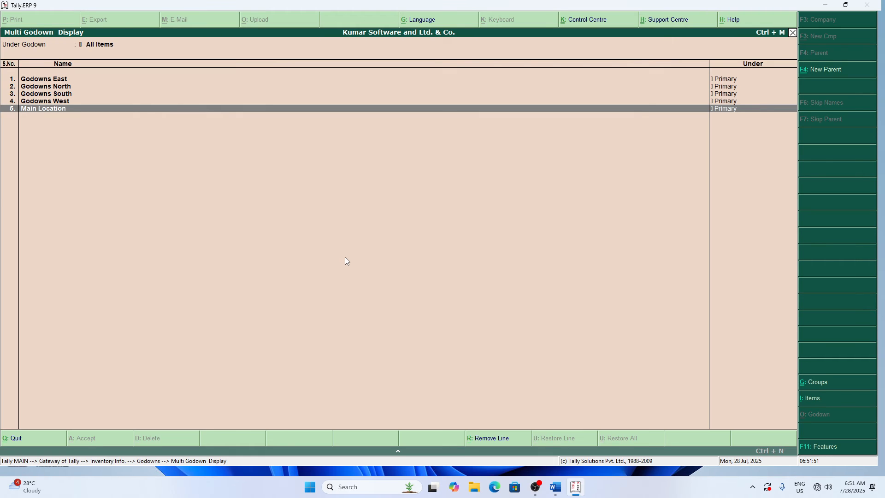
# Leave the godown list, return to the Gateway of Tally, and reopen the Inventory Info. options
pyautogui.press('Escape')
pyautogui.press('Escape')
pyautogui.press('Escape')
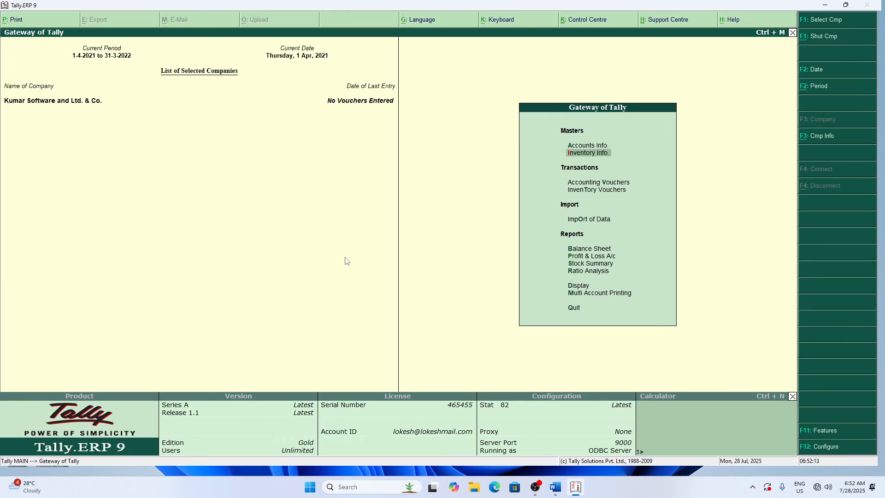
pyautogui.press('Down')
pyautogui.press('Up')
pyautogui.press('Up')
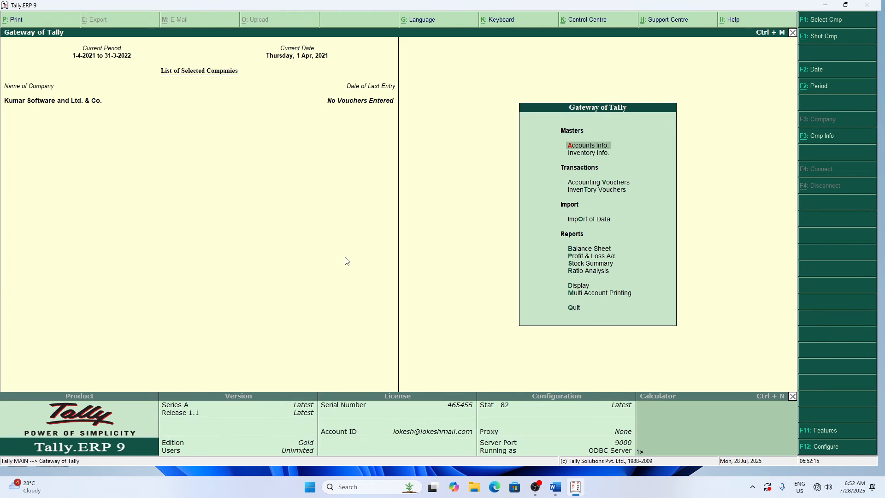
pyautogui.press('Down')
pyautogui.press('Return')
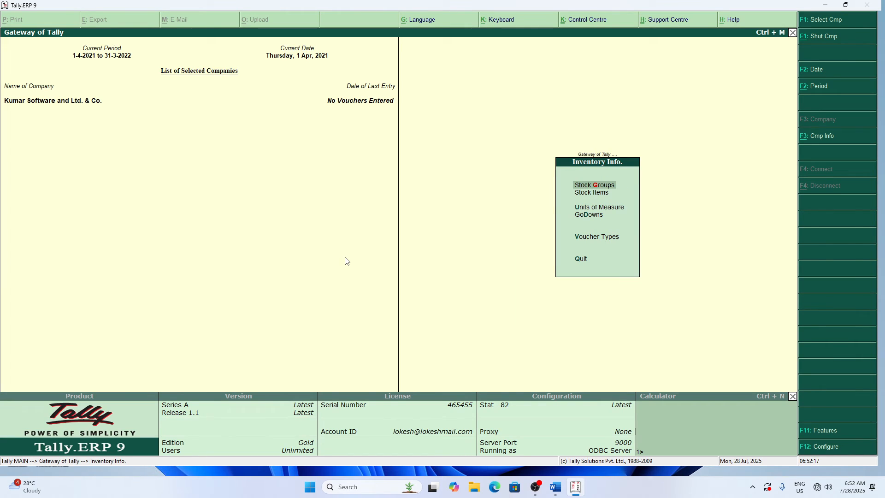
pyautogui.press('Down')
pyautogui.press('Down')
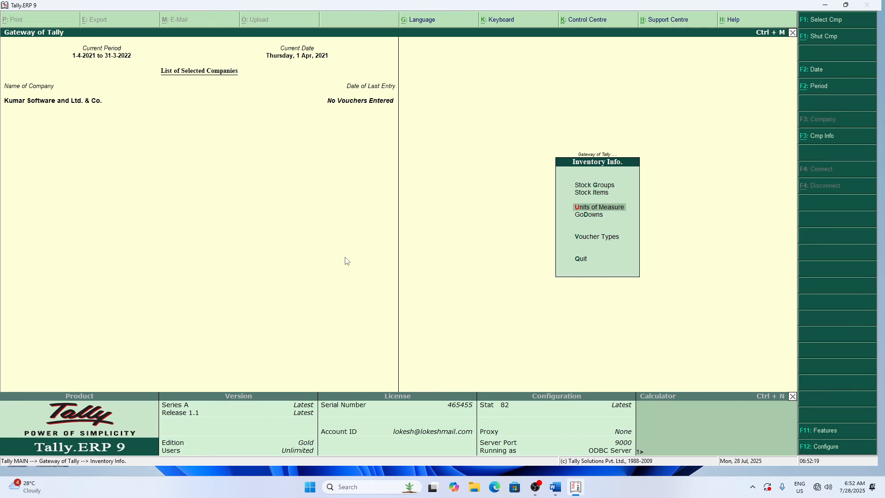
pyautogui.press('Up')
pyautogui.press('Up')
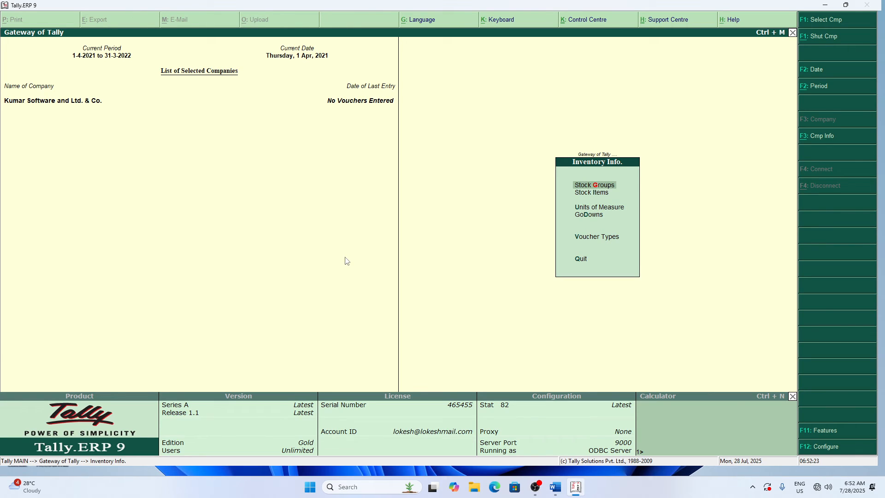
pyautogui.press('Down')
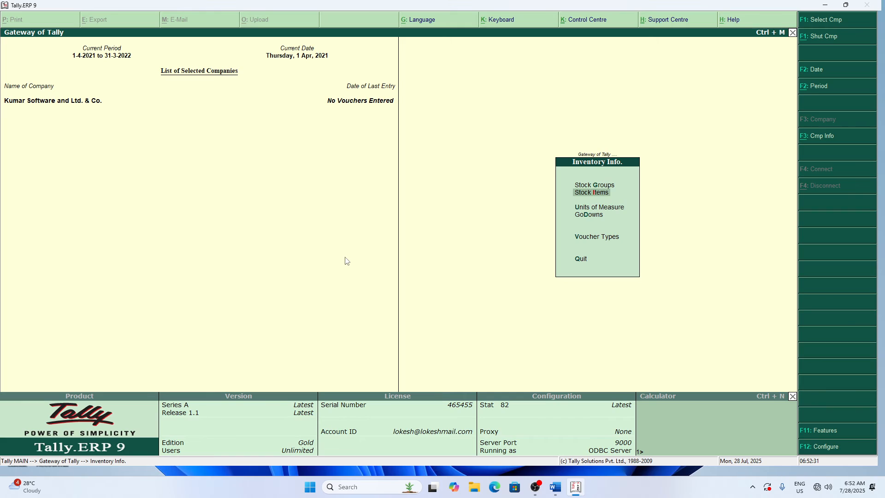
# Switch to the TALLY FOR 20 document in Word, maximize it, and go to the first empty row of the item table
pyautogui.moveTo(0, 40); pyautogui.dragTo(598, 119)
pyautogui.click(559, 100)
pyautogui.click(556, 487)
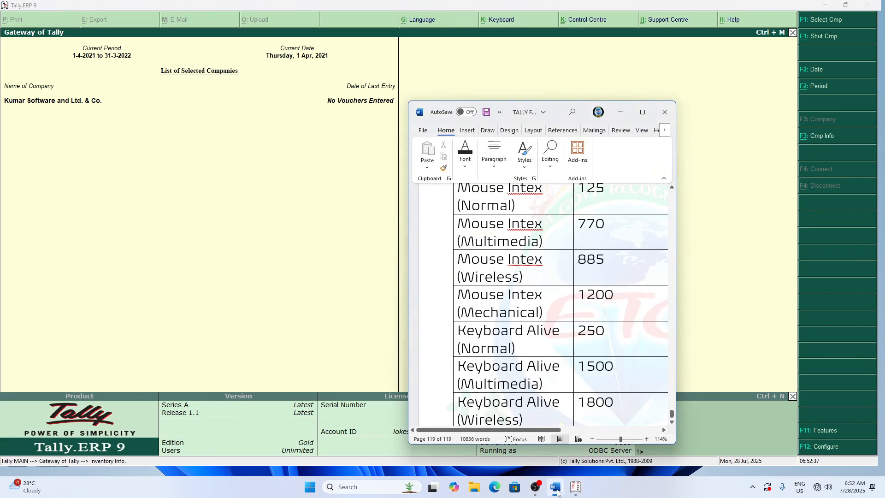
pyautogui.click(643, 113)
pyautogui.scroll(3, 478, 336)
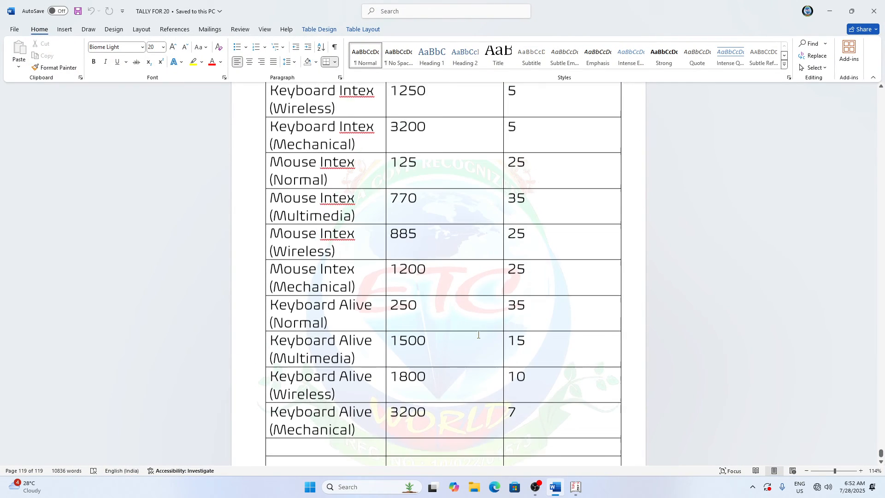
pyautogui.scroll(2, 478, 336)
pyautogui.scroll(-5, 476, 337)
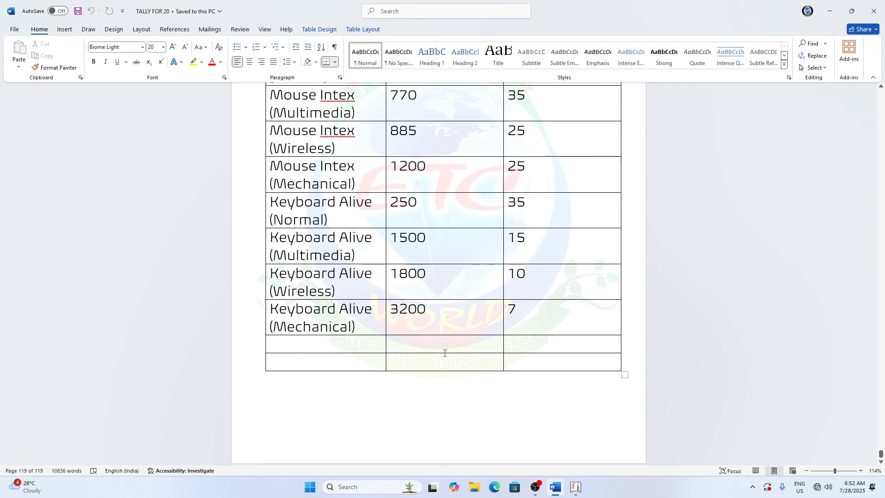
pyautogui.click(356, 345)
pyautogui.scroll(4, 383, 361)
pyautogui.scroll(2, 383, 360)
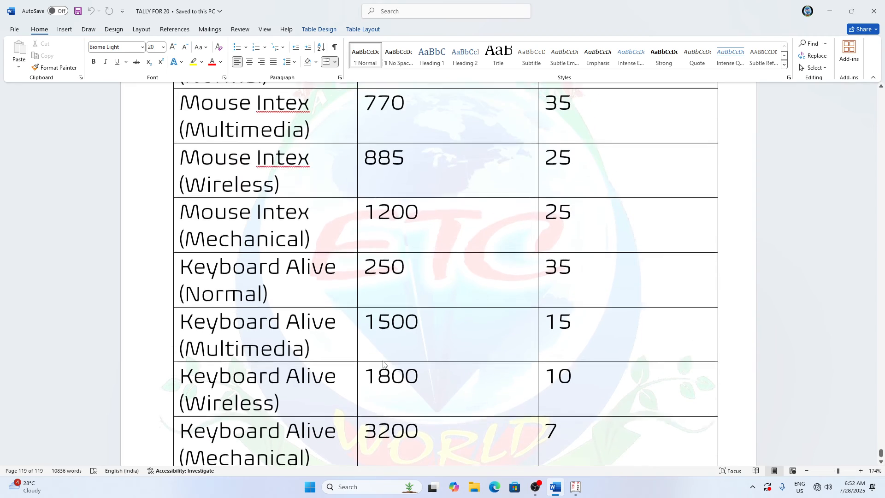
pyautogui.scroll(-3, 448, 344)
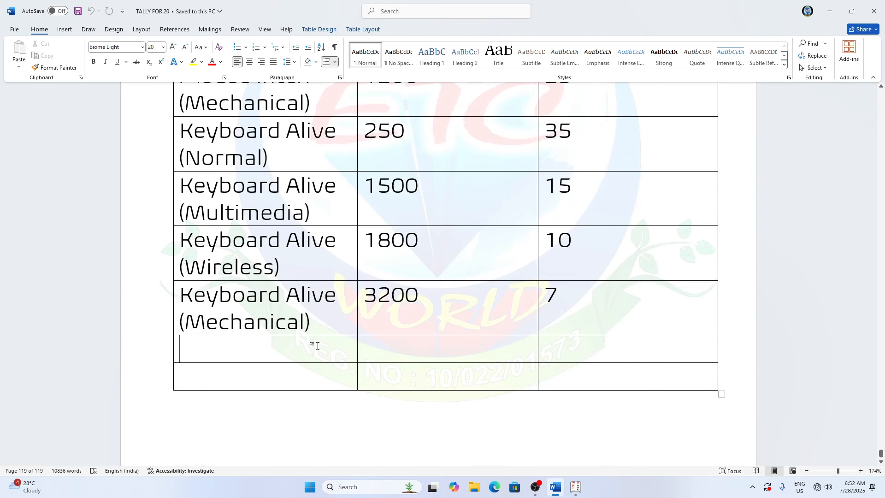
pyautogui.scroll(6, 358, 355)
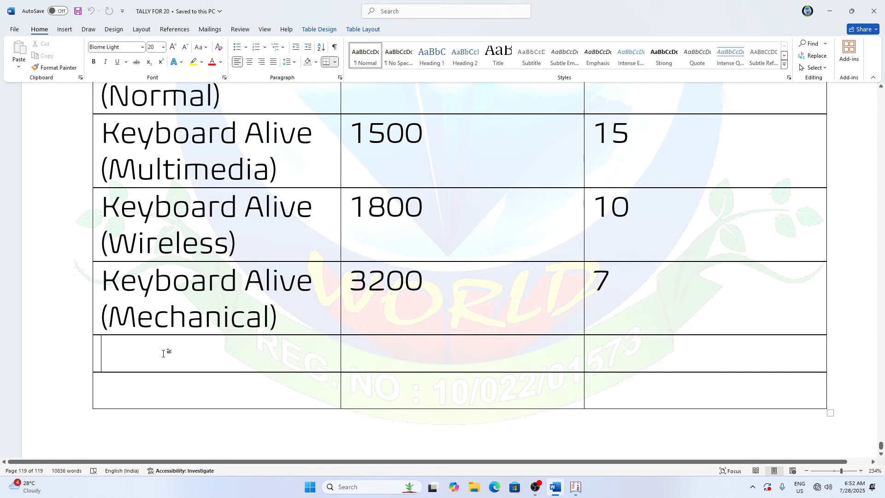
# Enter Cabinet (Intex) as the item name in the row below Keyboard Alive (Mechanical)
pyautogui.write('VC')
pyautogui.press('BackSpace')
pyautogui.press('BackSpace')
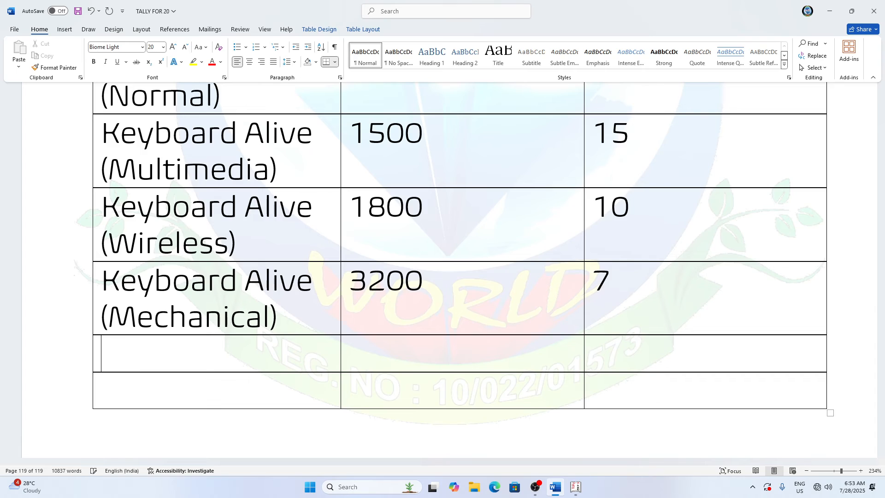
pyautogui.write('Cabi')
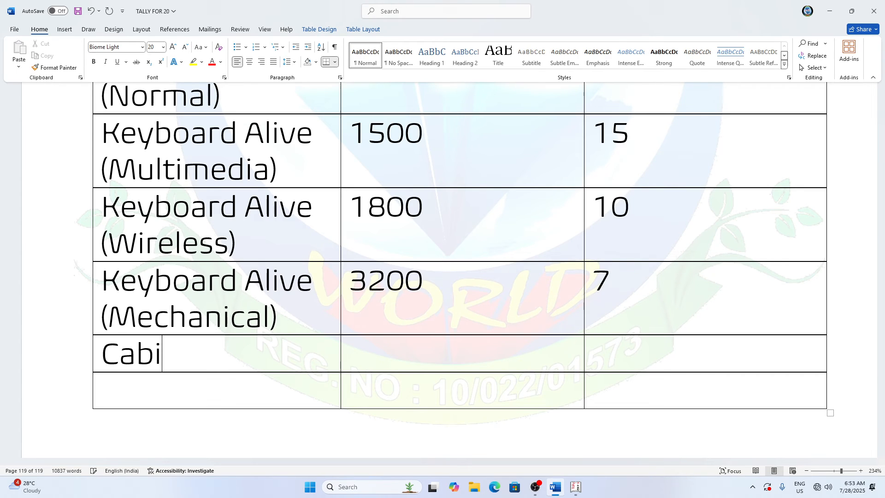
pyautogui.write('net (i')
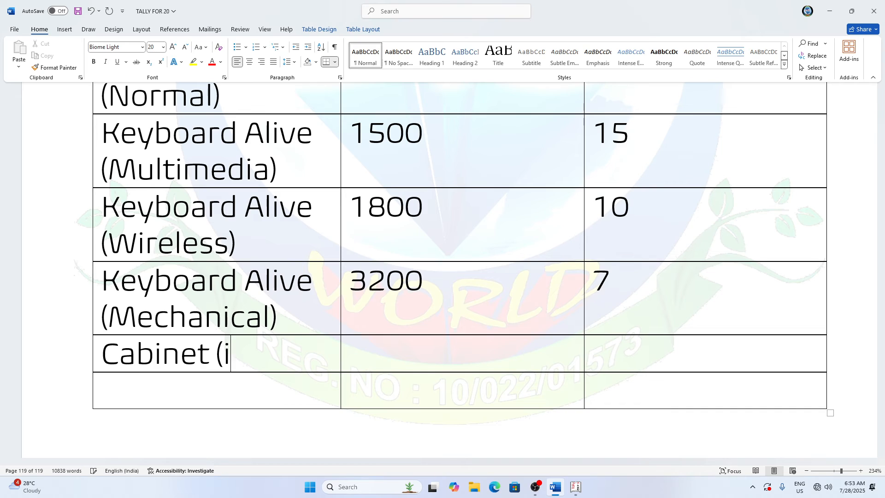
pyautogui.write('ntext')
pyautogui.press('BackSpace')
pyautogui.press('BackSpace')
pyautogui.press('BackSpace')
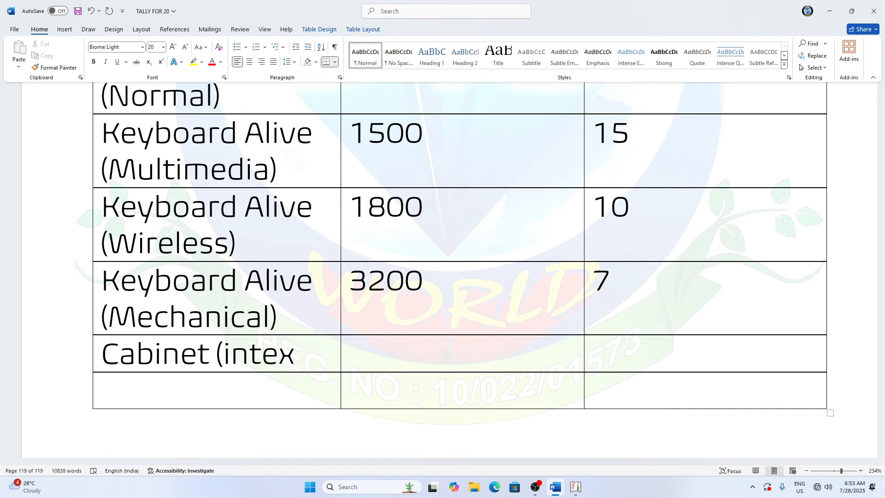
pyautogui.press('BackSpace')
pyautogui.press('BackSpace')
pyautogui.press('BackSpace')
pyautogui.write('In')
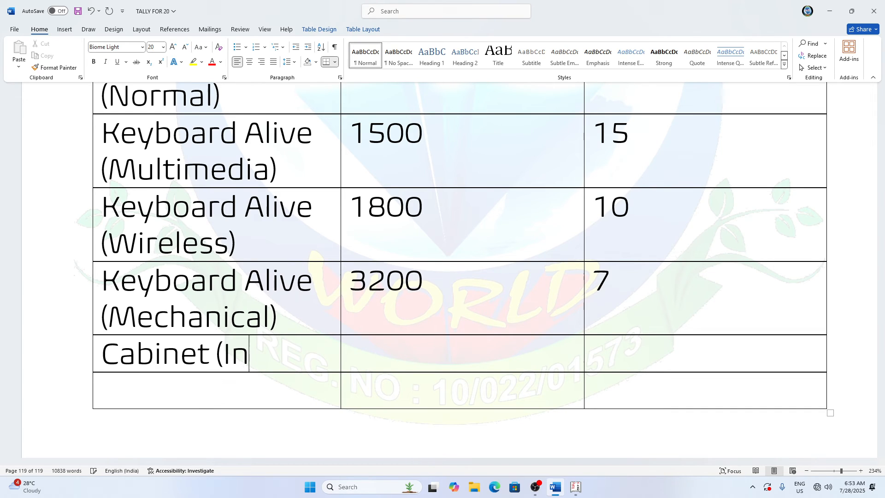
pyautogui.write('text')
pyautogui.press('BackSpace')
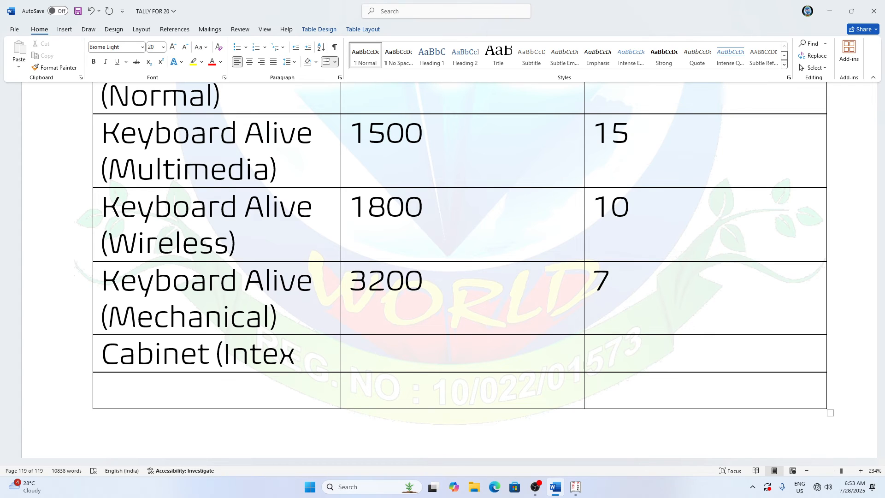
pyautogui.write(')')
# Fill the second and third columns of the Cabinet (Intex) row with 1200 and 10
pyautogui.press('Tab')
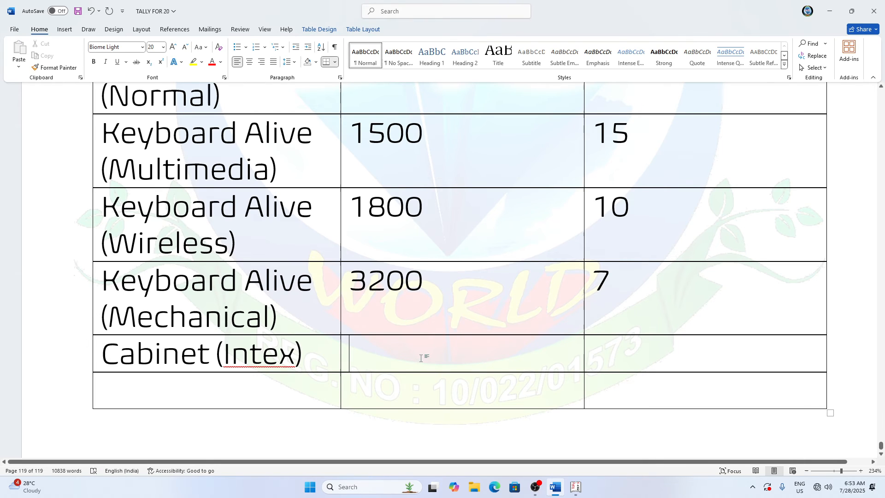
pyautogui.write('1200')
pyautogui.write('10')
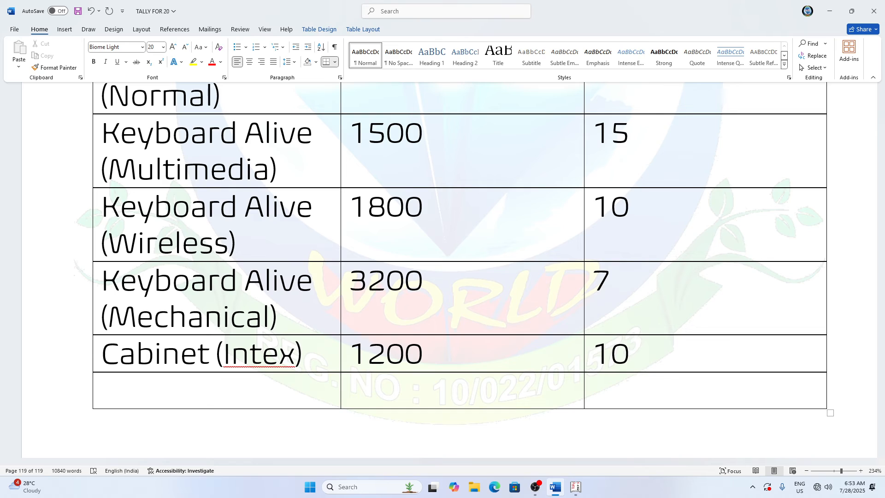
pyautogui.press('Return')
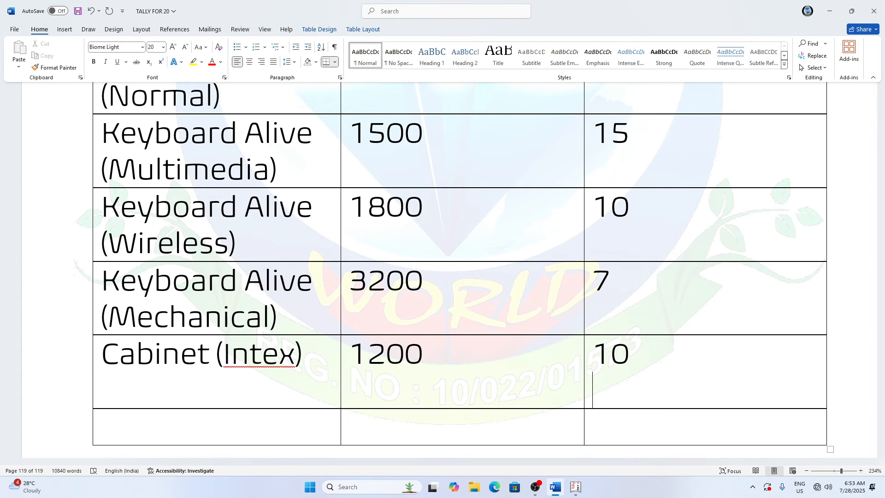
pyautogui.press('BackSpace')
# Fill the last table row with the item Cabinet (Foxin), 1400 in the second column and 25 in the third
pyautogui.click(195, 395)
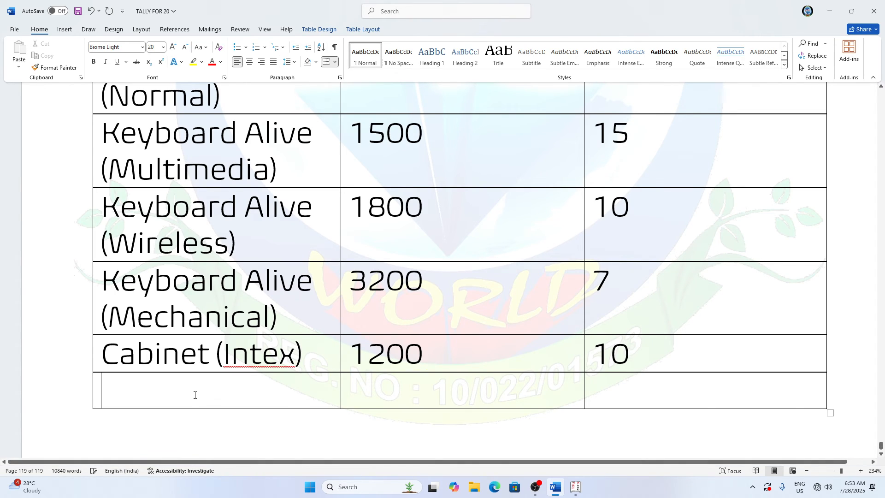
pyautogui.write('Cabin')
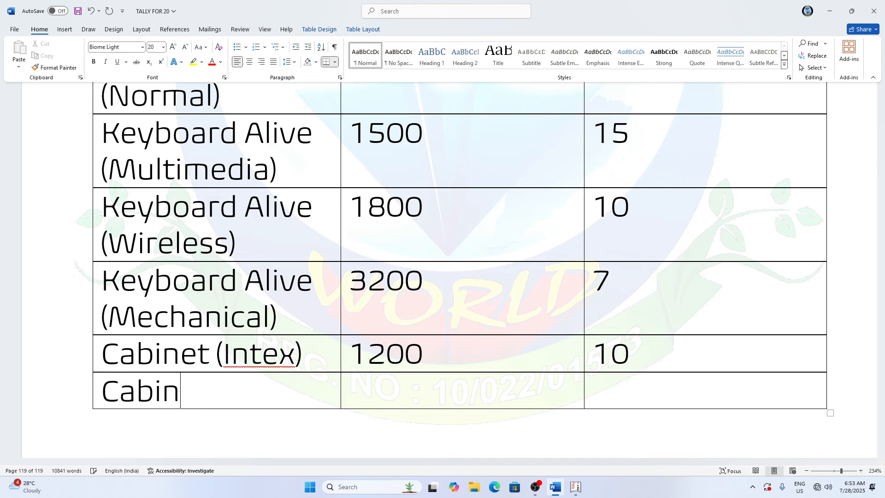
pyautogui.write('et')
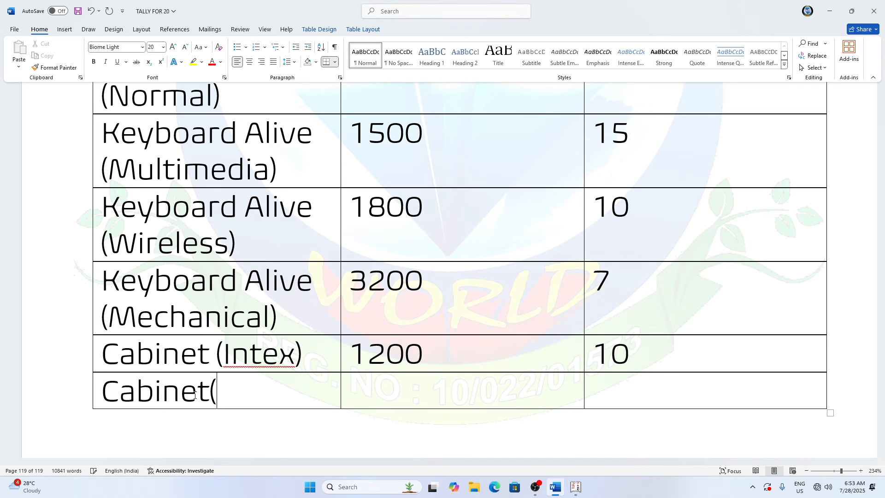
pyautogui.write(' (')
pyautogui.write('Foxig')
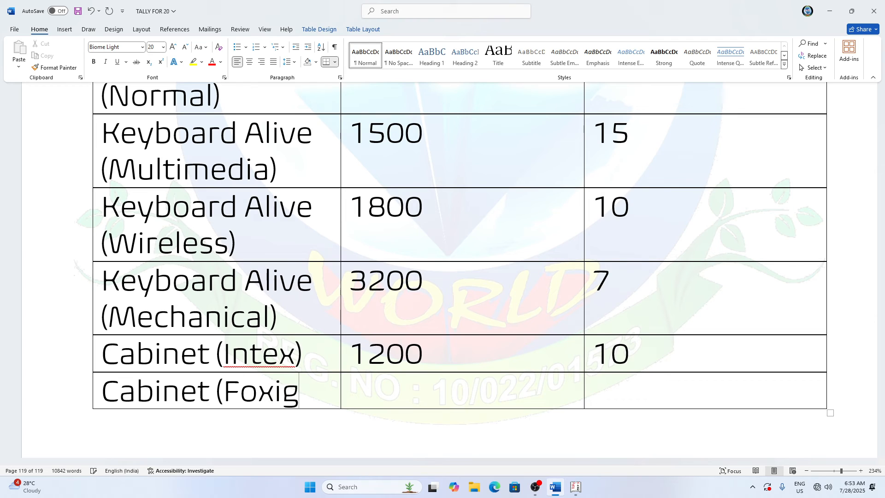
pyautogui.press('BackSpace')
pyautogui.write('n)')
pyautogui.press('Tab')
pyautogui.write('1400')
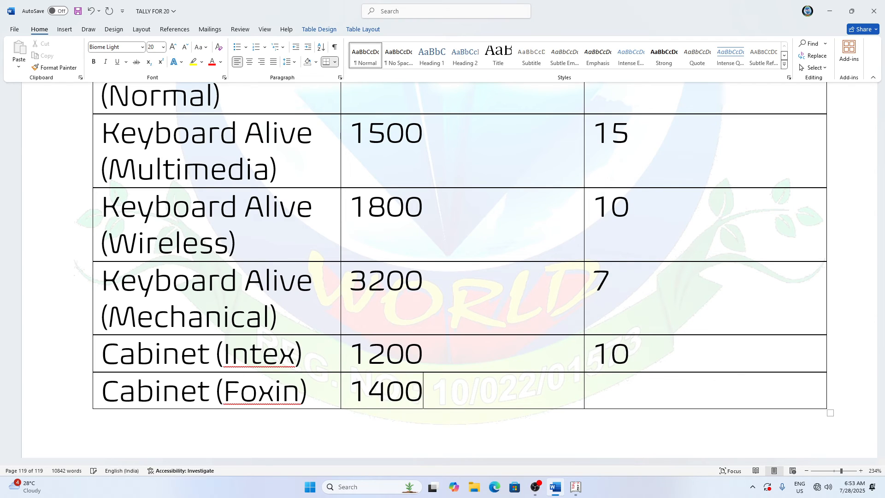
pyautogui.press('Tab')
pyautogui.write('25')
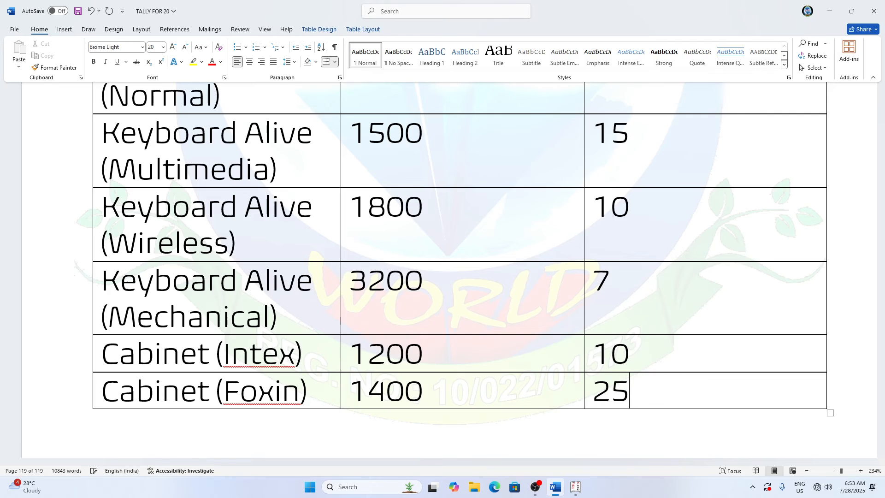
# Add a table row for Cabinet (Logitech) with 1900 in the second column and 20 in the third
pyautogui.press('Tab')
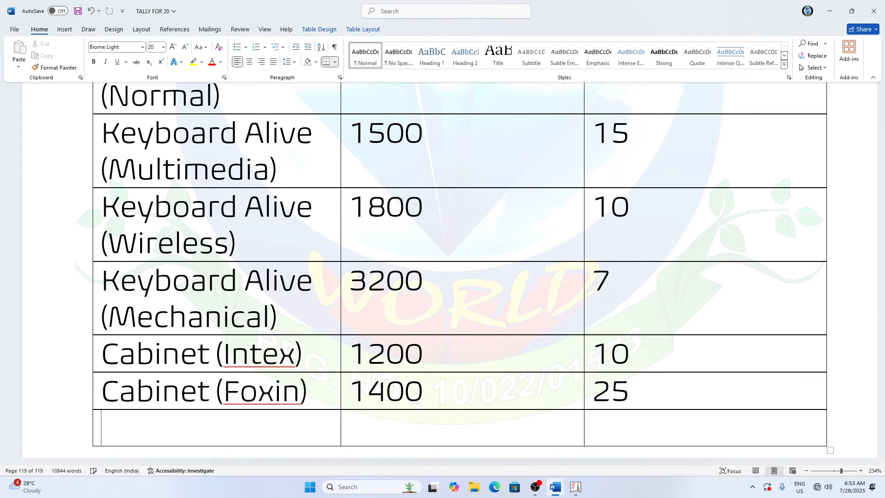
pyautogui.scroll(-3, 194, 391)
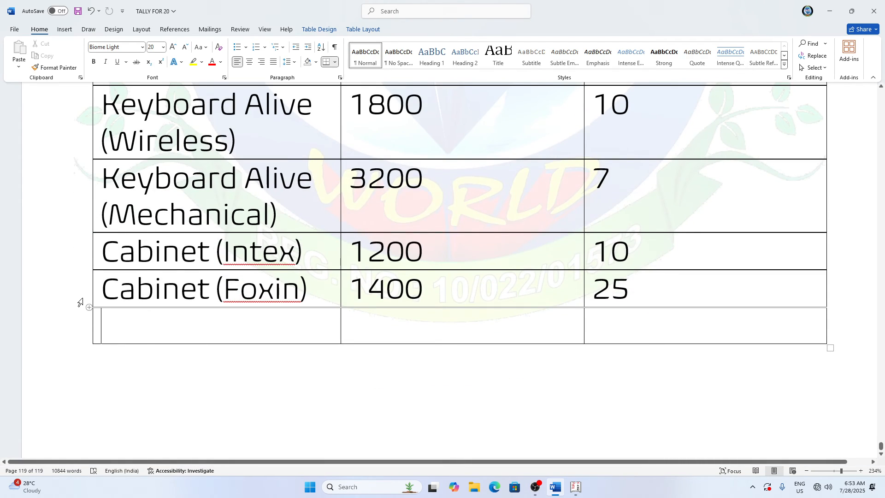
pyautogui.write('Ca')
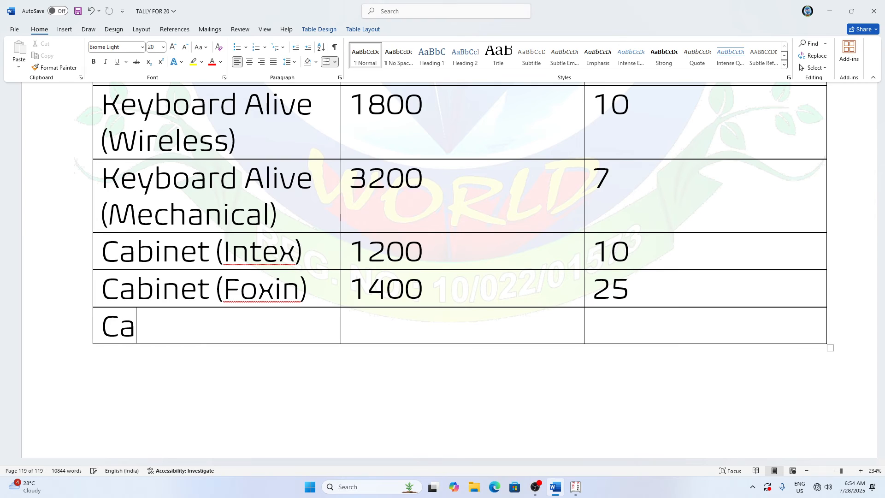
pyautogui.write('binet ')
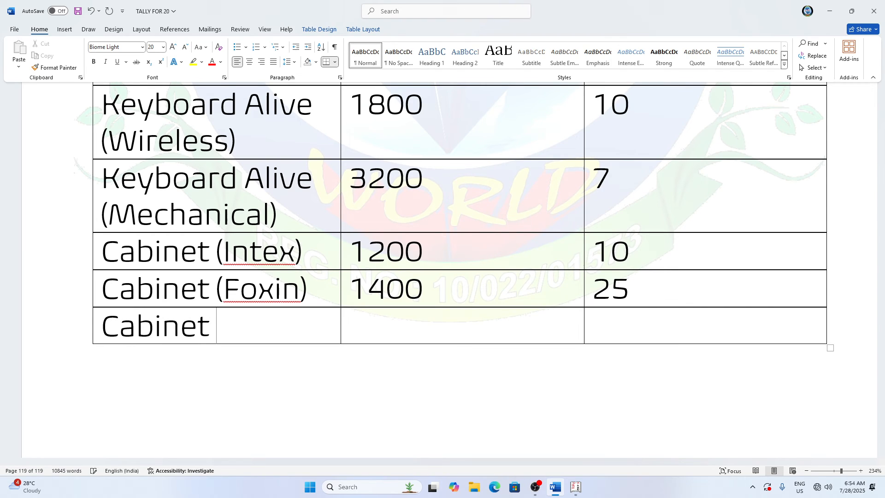
pyautogui.write('(')
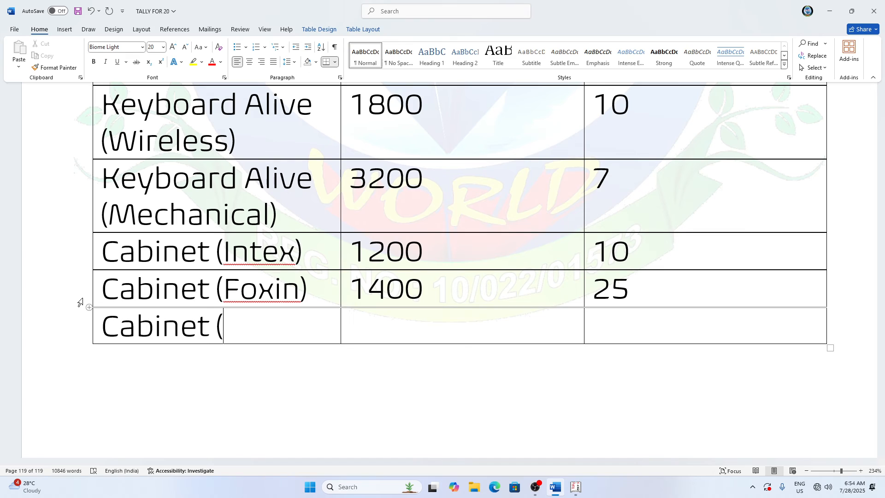
pyautogui.write('Logitech')
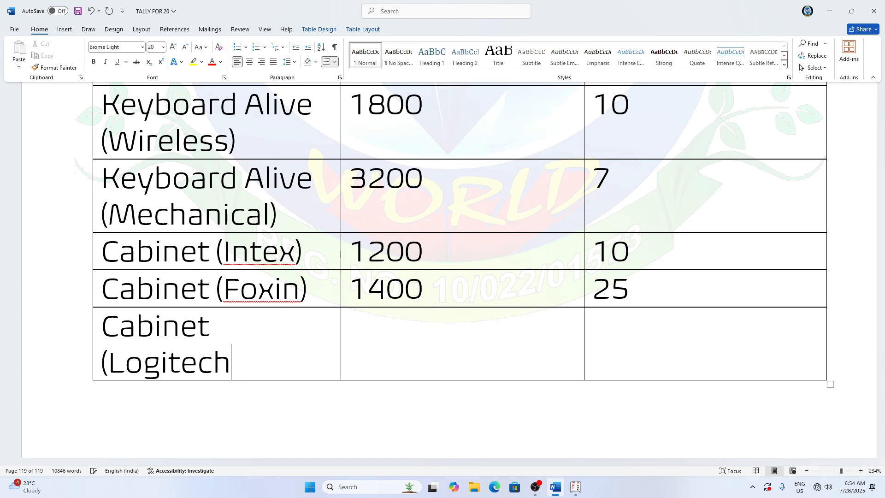
pyautogui.write(')\t')
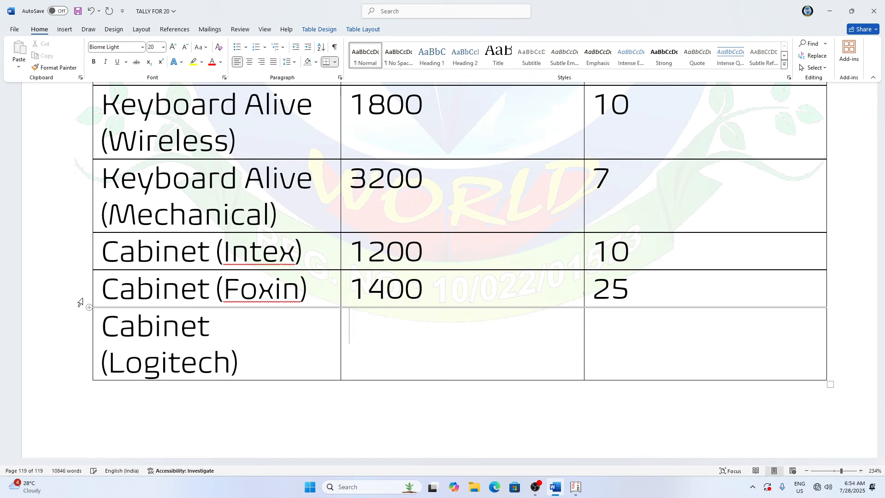
pyautogui.write('1900')
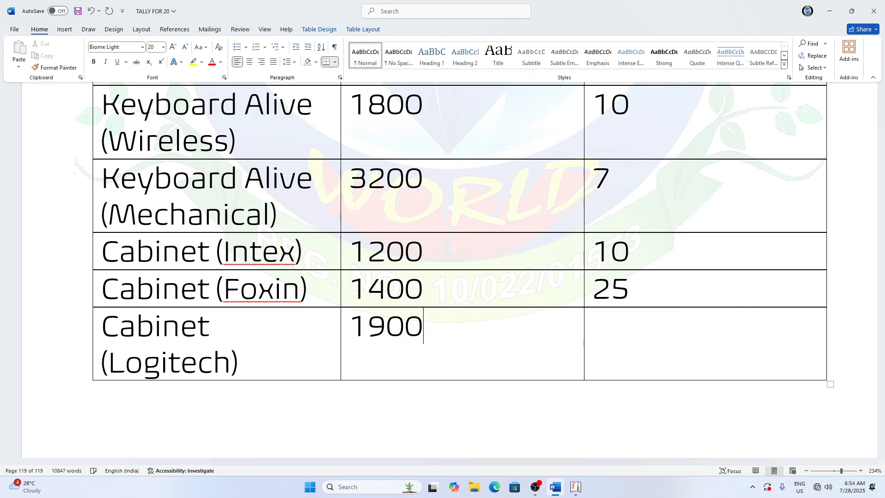
pyautogui.press('Tab')
pyautogui.write('20')
# Add a row below Cabinet (Logitech) with the item name Cabinet(Cooler Master)
pyautogui.press('Tab')
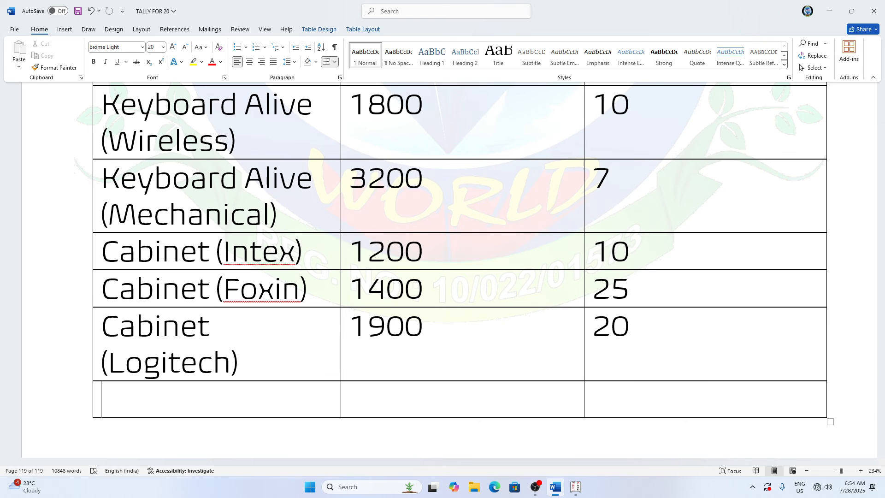
pyautogui.write('Cabi')
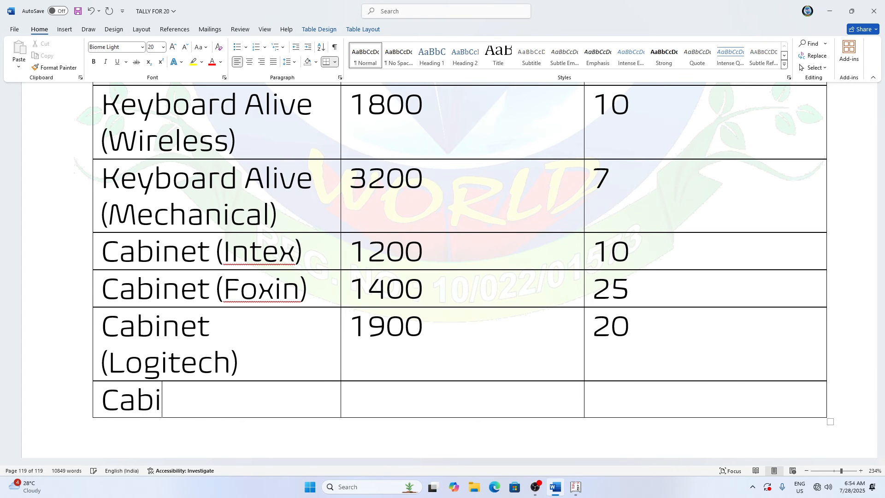
pyautogui.write('net(')
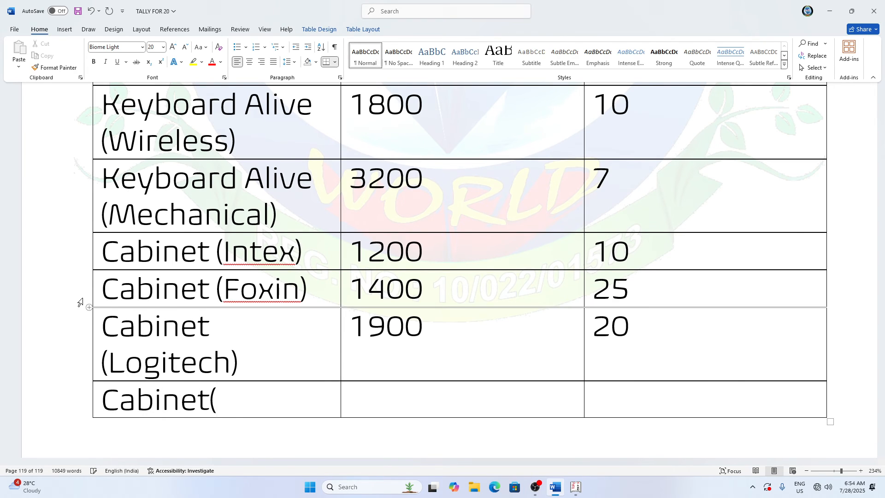
pyautogui.write('Coo')
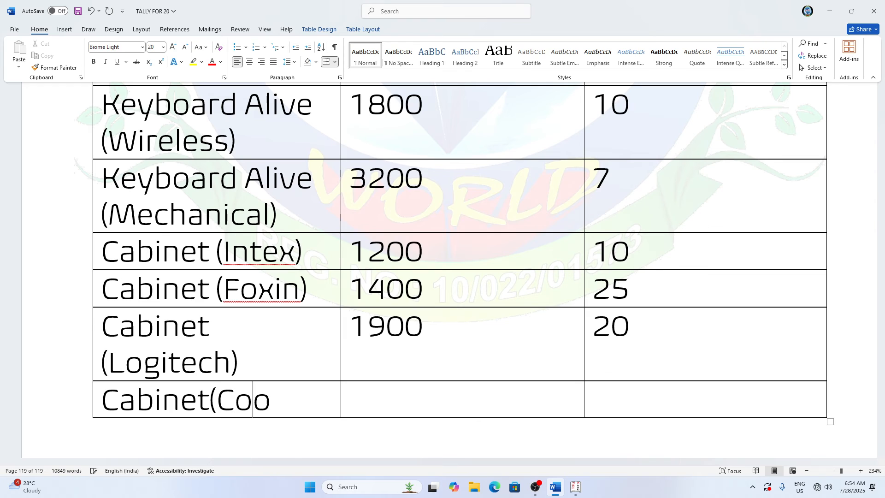
pyautogui.write('ler Ma')
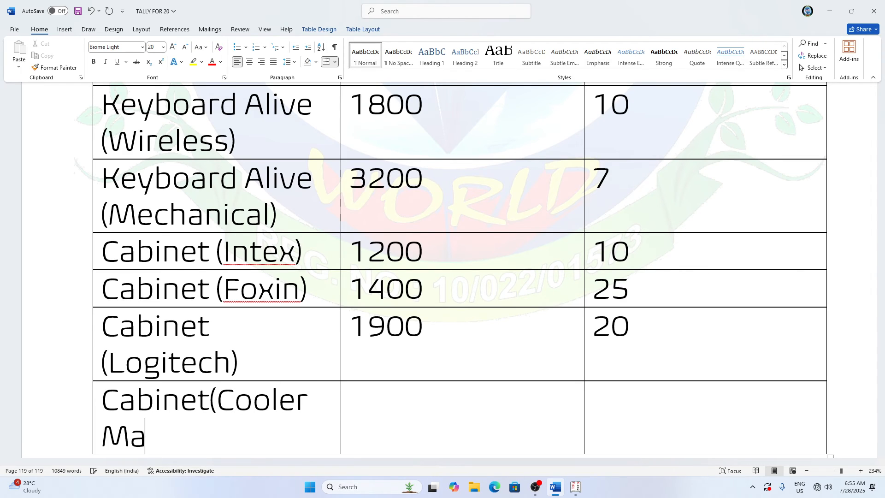
pyautogui.write('ster0')
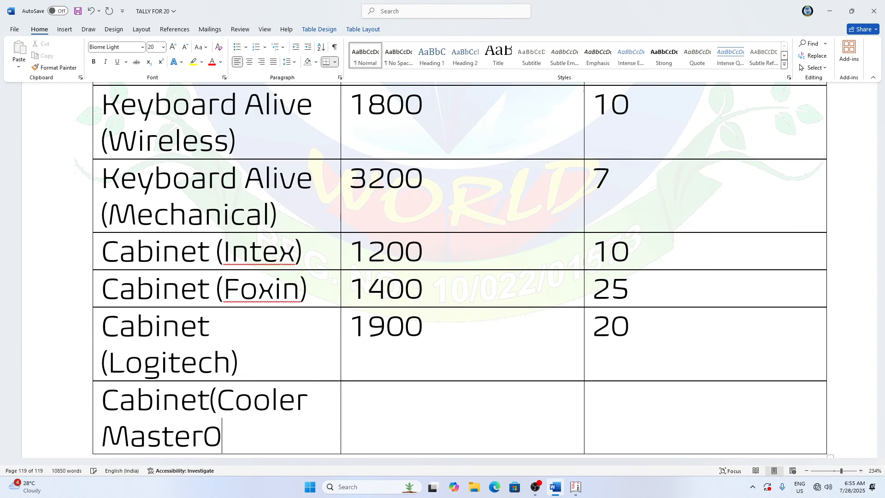
pyautogui.press('Tab')
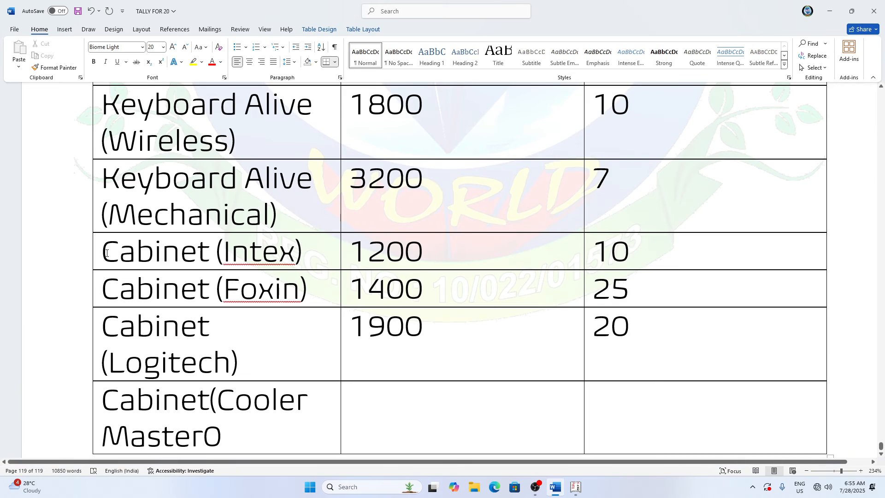
pyautogui.press('BackSpace')
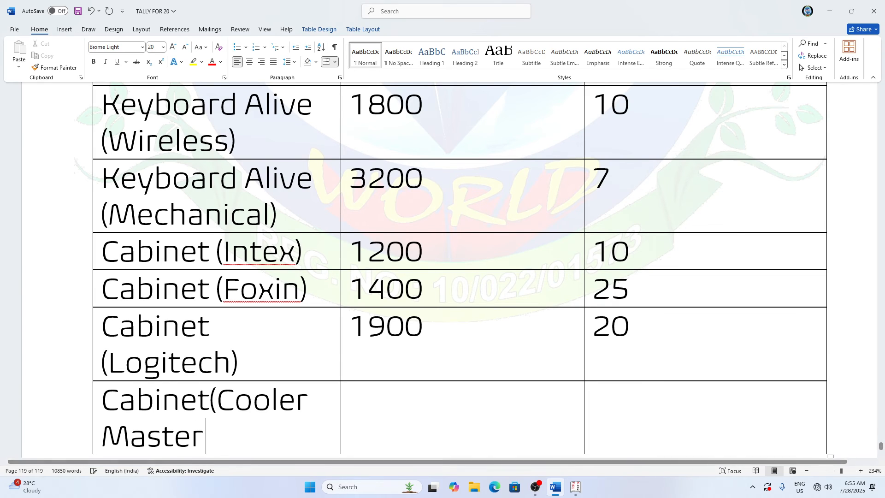
pyautogui.write(')')
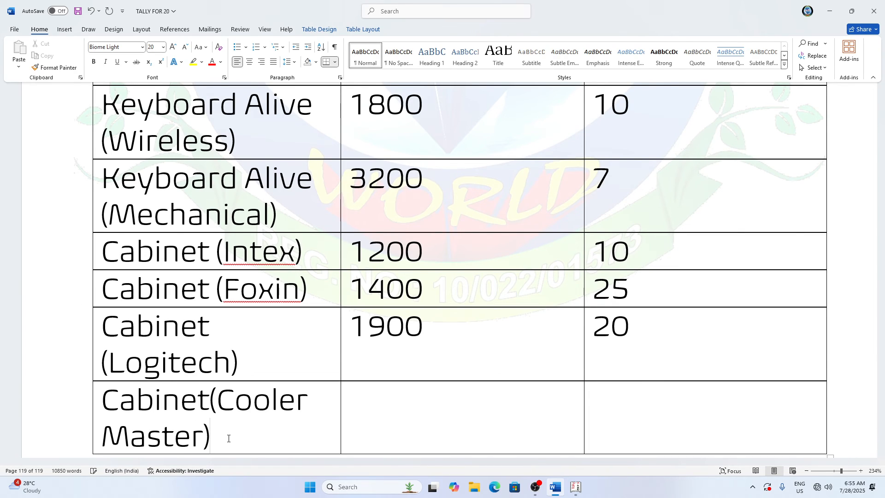
# Fill the Cooler Master row with 6500 and 25, and insert a space before the opening bracket in its item name
pyautogui.press('Tab')
pyautogui.write('6500')
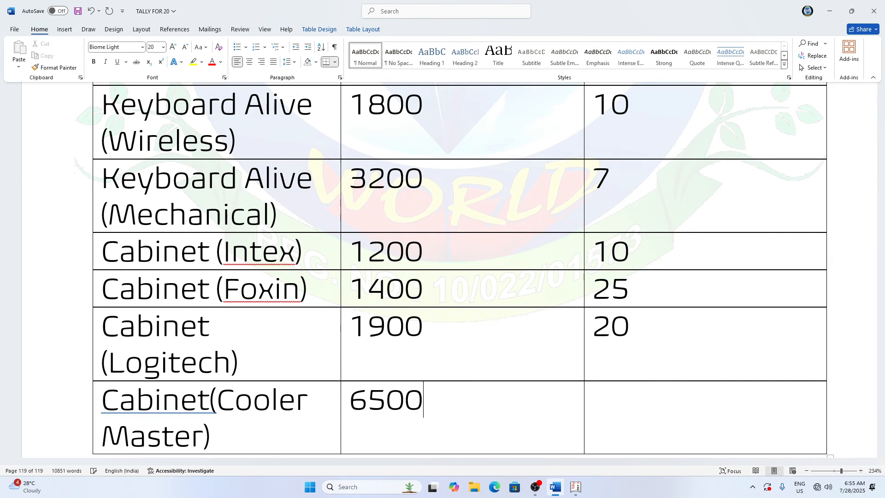
pyautogui.press('Tab')
pyautogui.write('25')
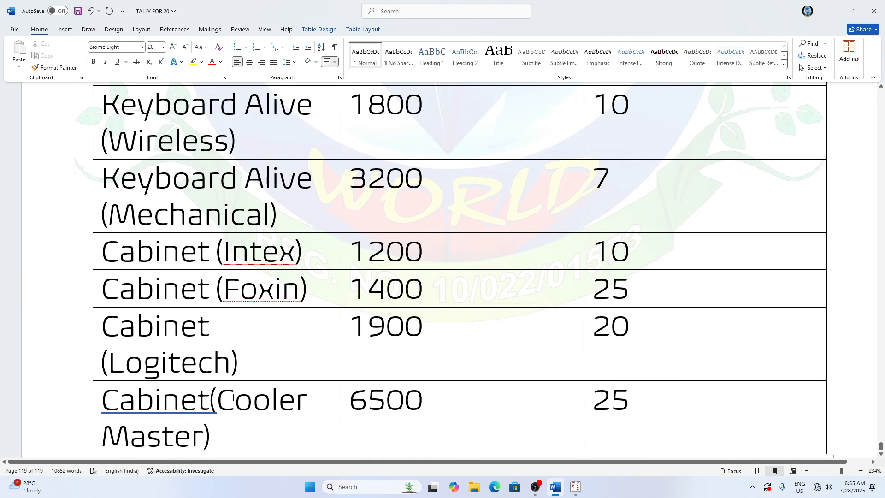
pyautogui.click(209, 404)
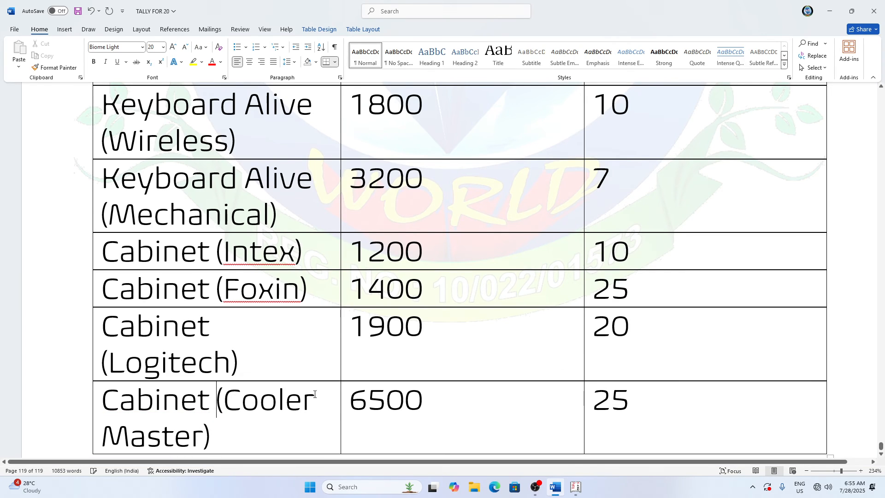
# Add a row below Cabinet (Cooler Master) for Smps (intex) with 950 in the second column and 25 in the third
pyautogui.scroll(-2, 330, 385)
pyautogui.click(625, 371)
pyautogui.press('Tab')
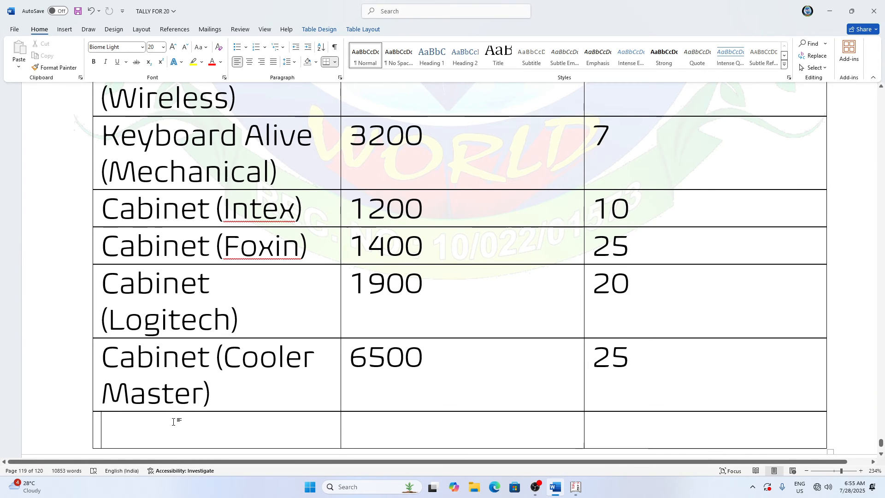
pyautogui.write('S')
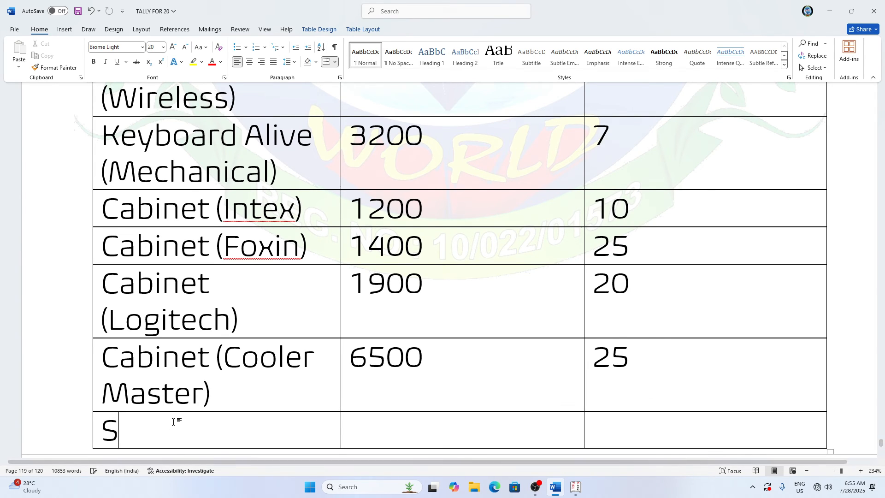
pyautogui.write('mps (inte')
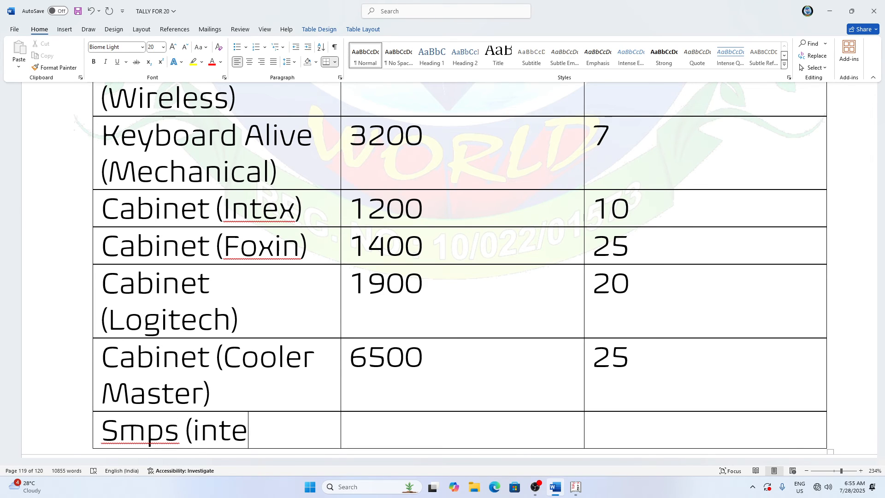
pyautogui.write('x)')
pyautogui.press('Tab')
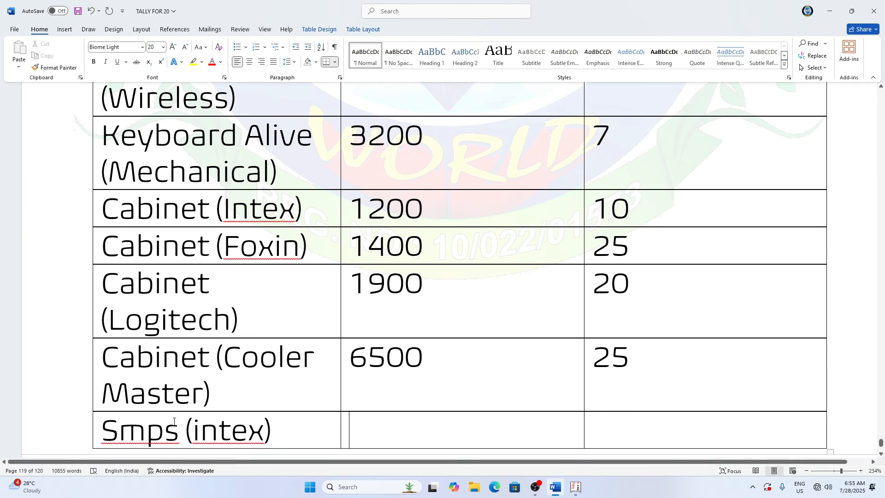
pyautogui.write('950')
pyautogui.press('Tab')
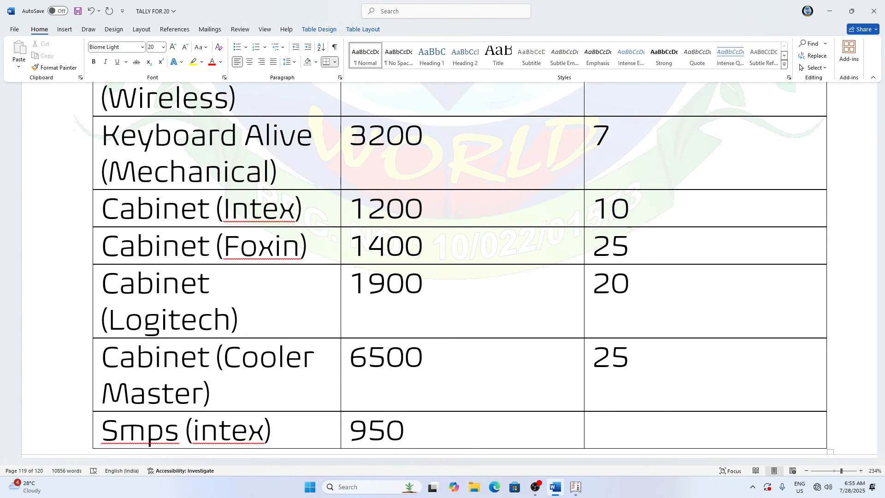
pyautogui.write('25')
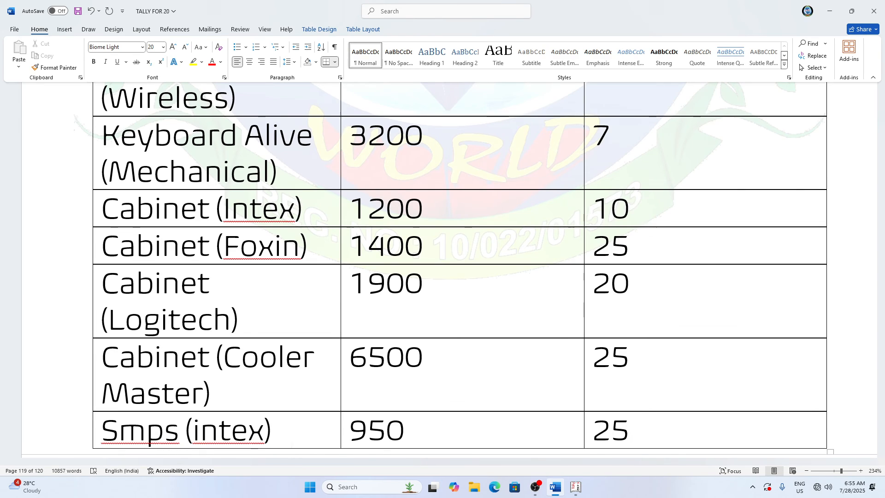
# Add a row below Smps (intex) with the item name Smps (foxin)
pyautogui.press('Tab')
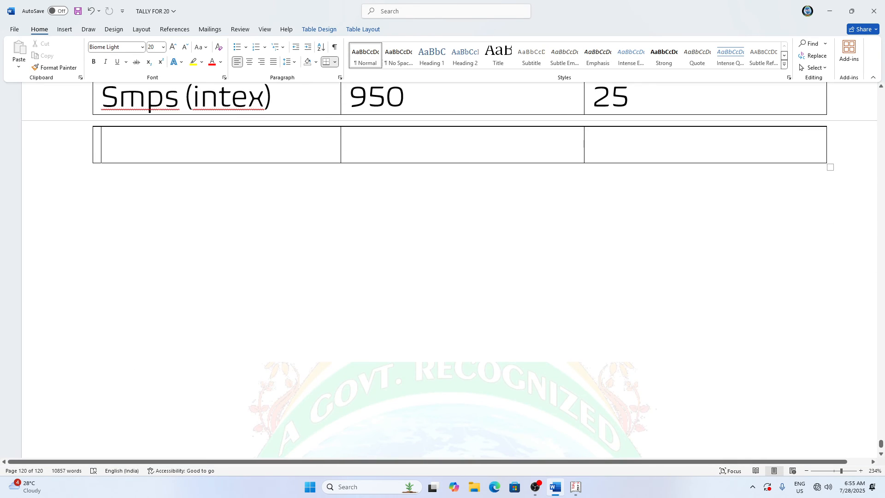
pyautogui.write('smps')
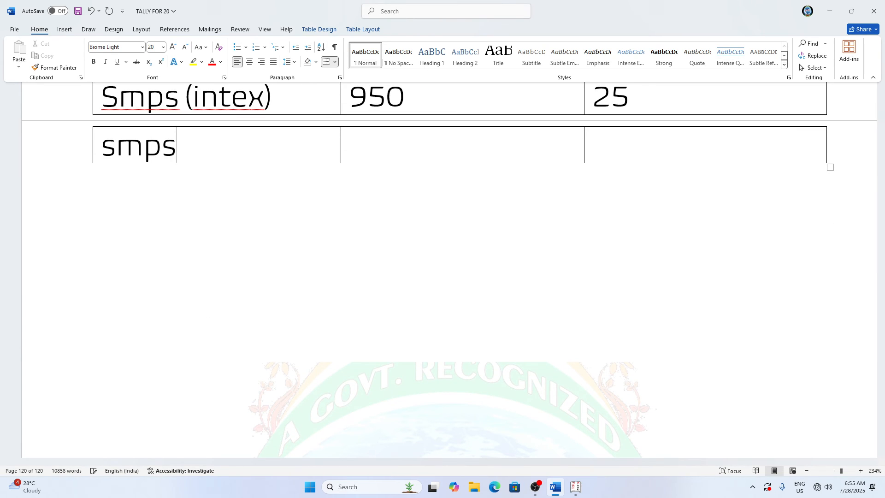
pyautogui.write(' (fox')
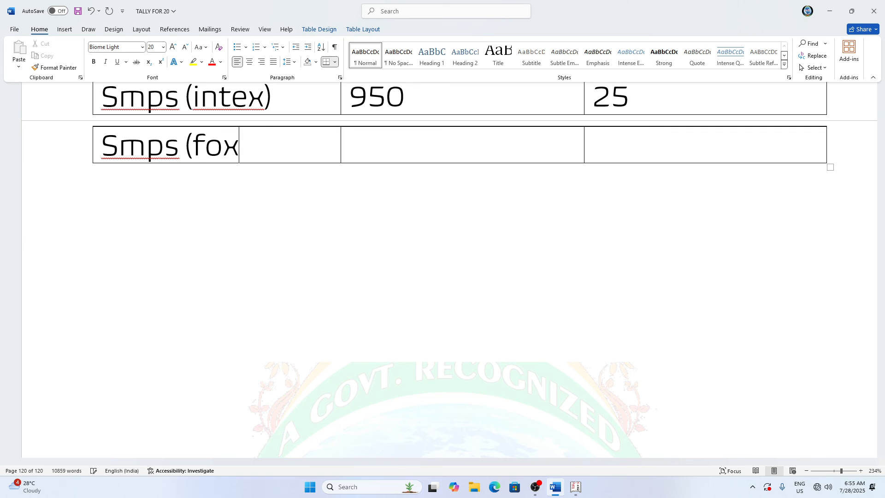
pyautogui.write('in)')
pyautogui.press('Tab')
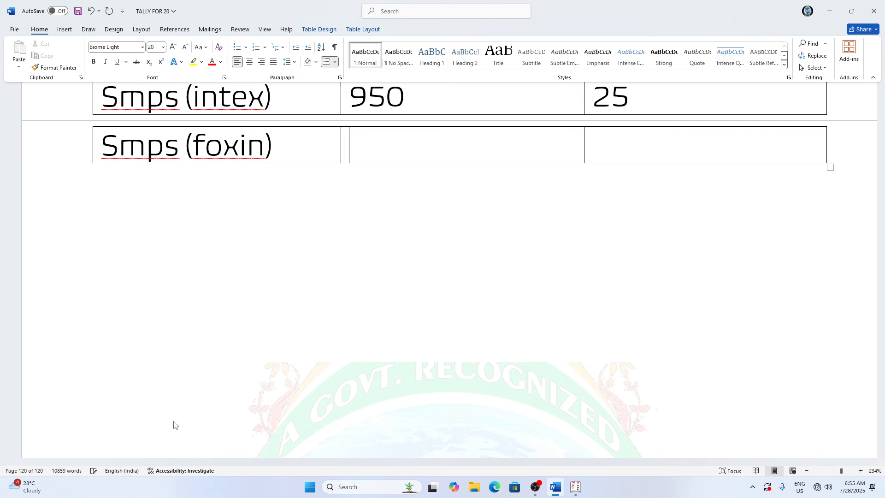
# Fill the second and third columns of the Smps (foxin) row with 1150 and 35, and add an empty row below
pyautogui.scroll(3, 174, 424)
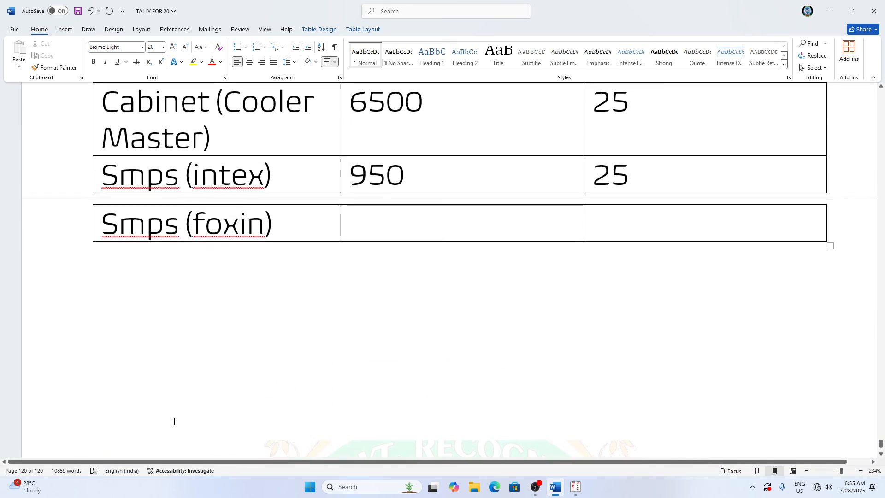
pyautogui.write('50')
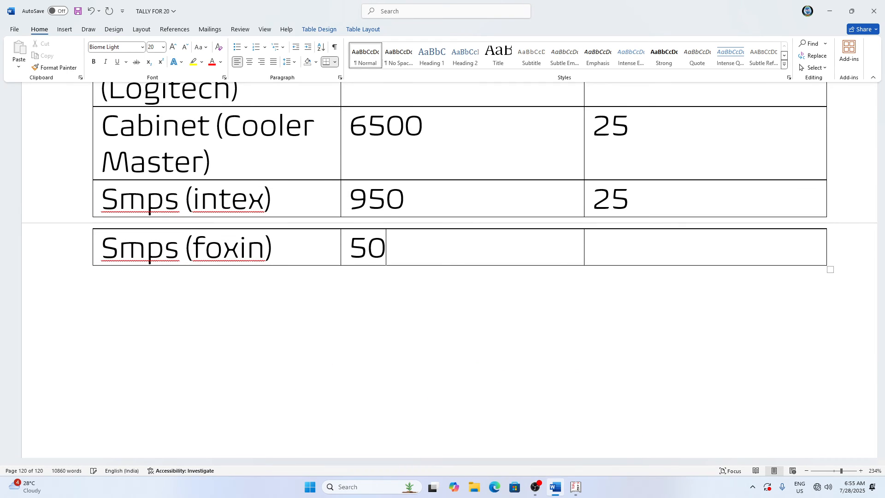
pyautogui.press('BackSpace')
pyautogui.press('BackSpace')
pyautogui.write('1150')
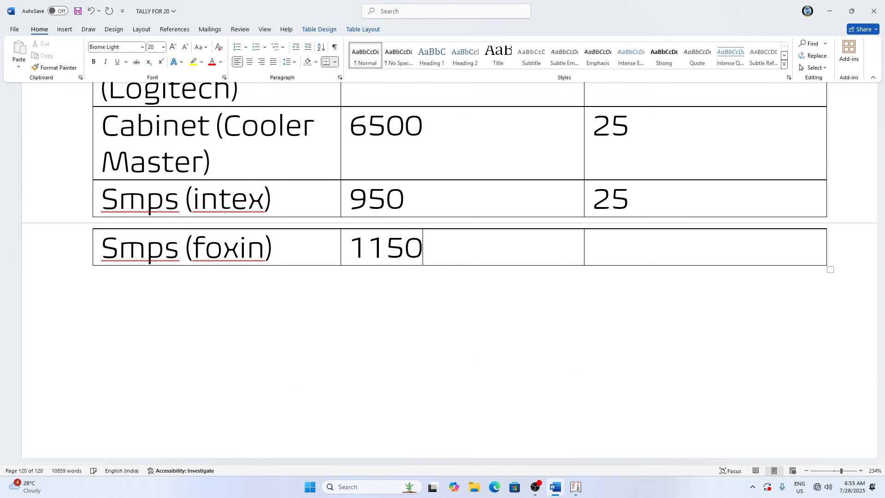
pyautogui.press('Tab')
pyautogui.write('35')
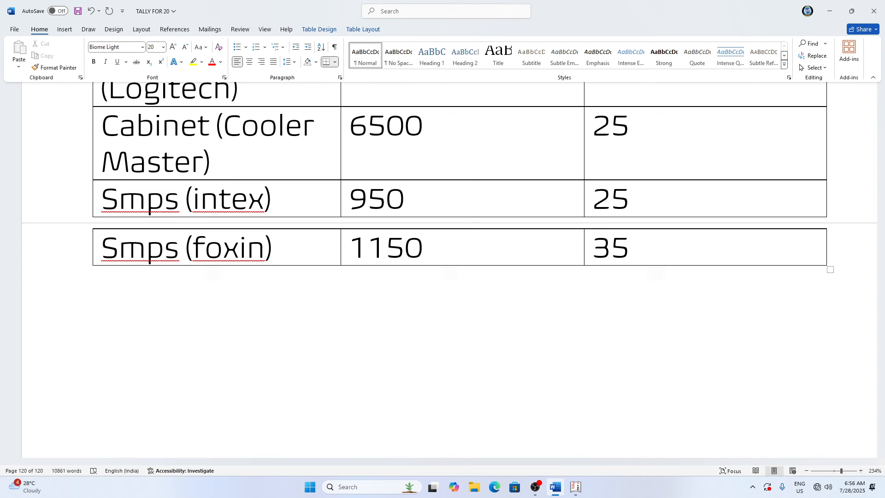
pyautogui.press('Tab')
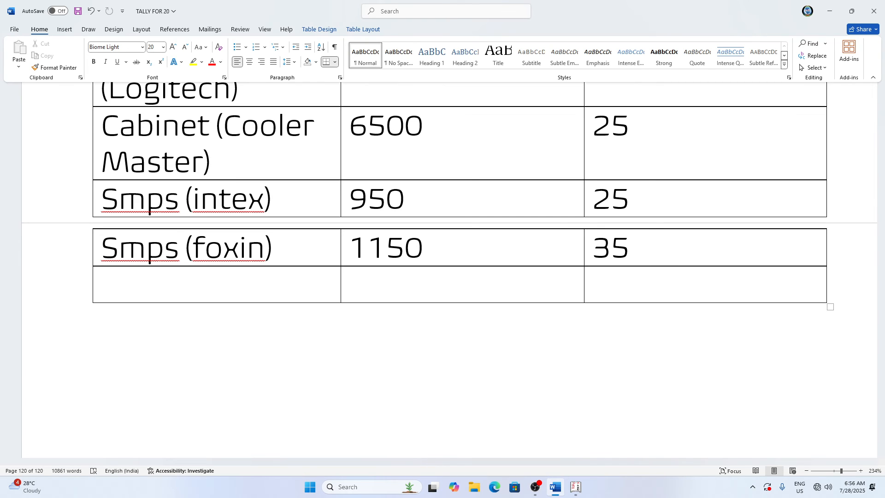
# Fill the empty row with Smps (iball), 1450 and 40, and add an empty row below
pyautogui.write('Smps')
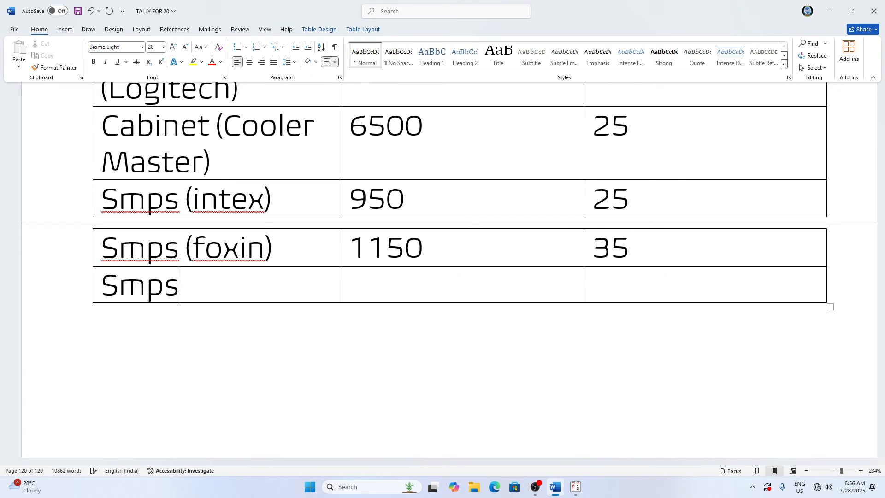
pyautogui.write(' (iball')
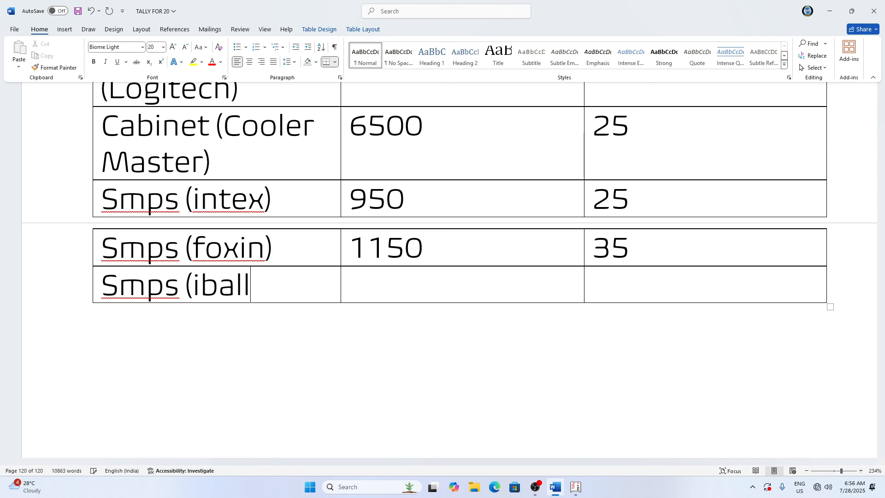
pyautogui.write(')')
pyautogui.press('Tab')
pyautogui.write('1450')
pyautogui.press('Tab')
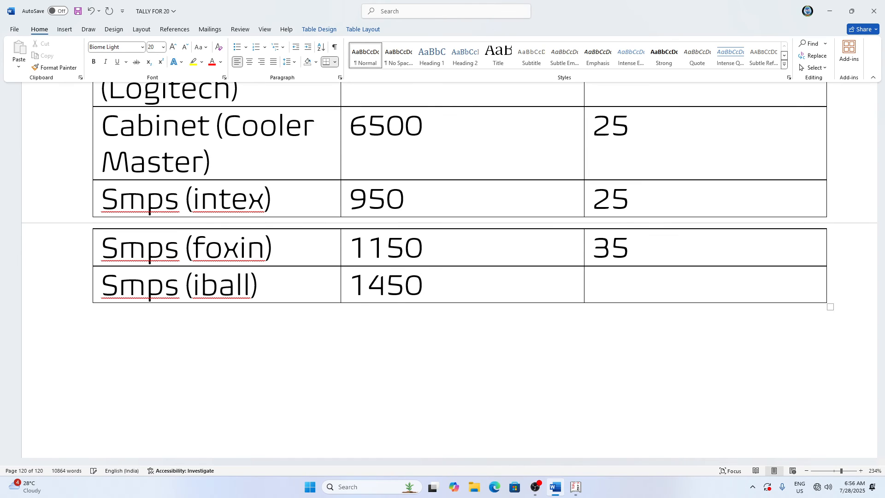
pyautogui.write('40')
pyautogui.press('Tab')
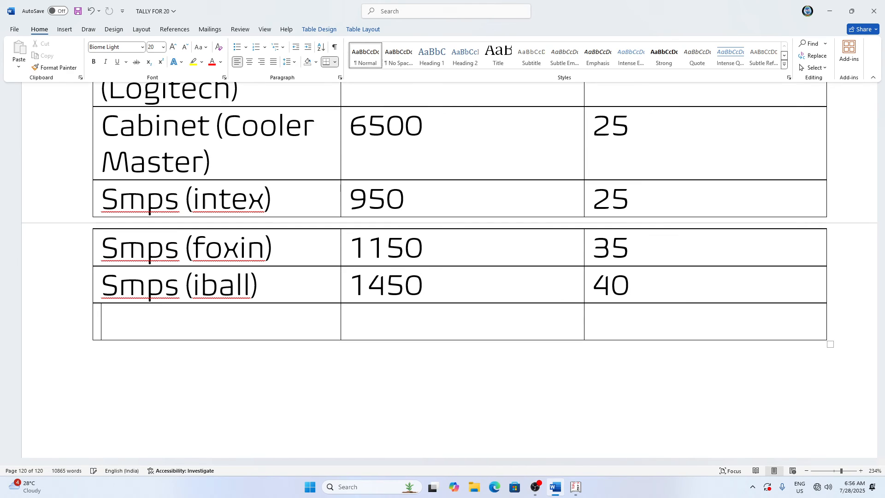
# Fill the row below Smps (iball) with Smps (cooler master), 6000 and 15, and add an empty row below
pyautogui.write('Sp')
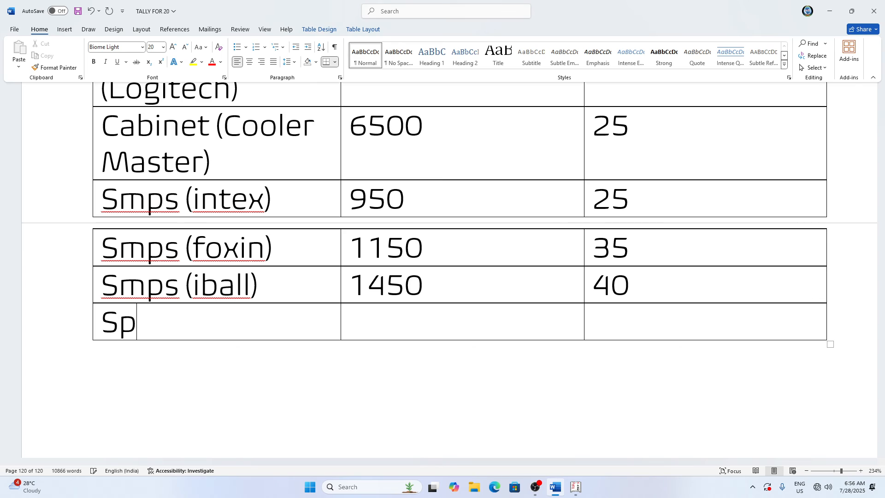
pyautogui.press('BackSpace')
pyautogui.write('mps (')
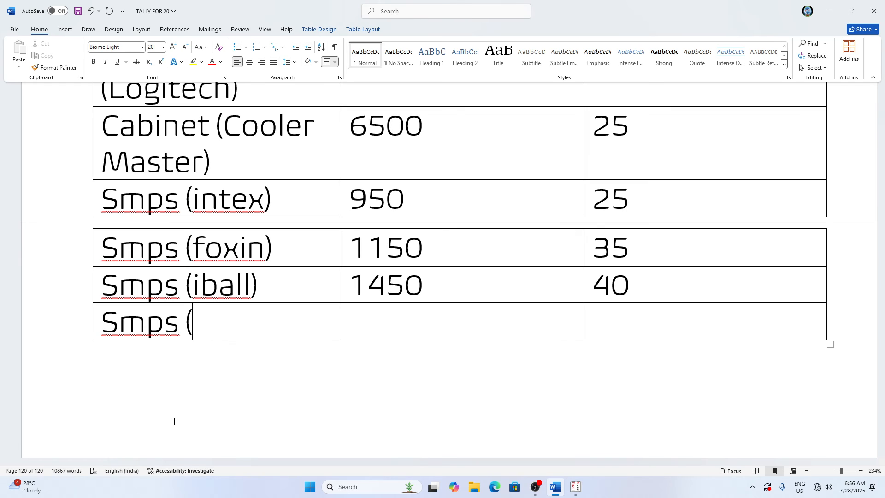
pyautogui.write('cooler')
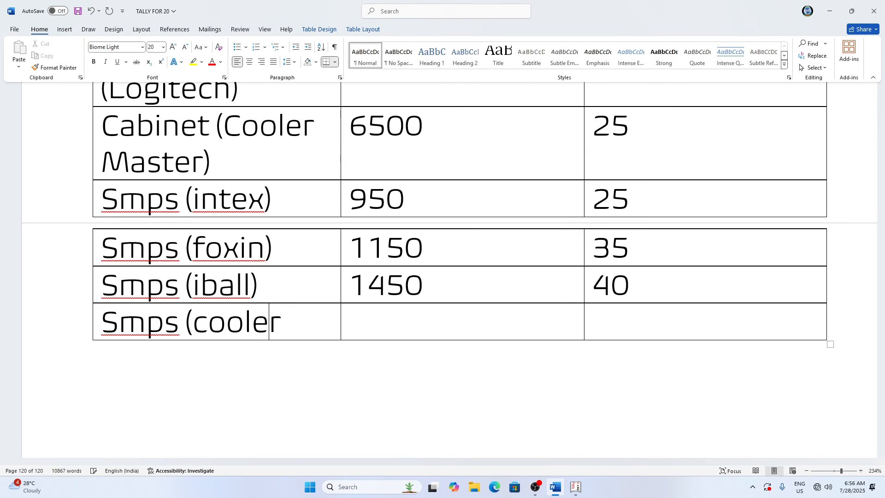
pyautogui.write(' master')
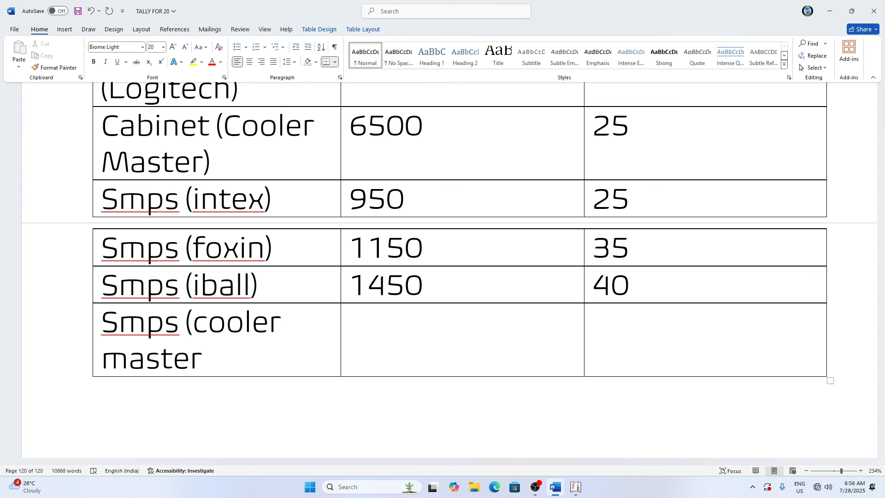
pyautogui.write(')')
pyautogui.press('Tab')
pyautogui.write('6000')
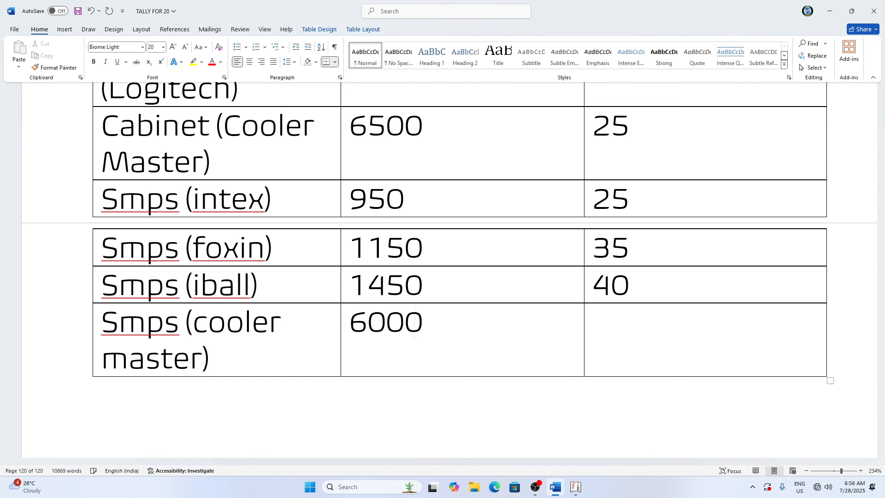
pyautogui.press('Tab')
pyautogui.write('15')
pyautogui.press('Tab')
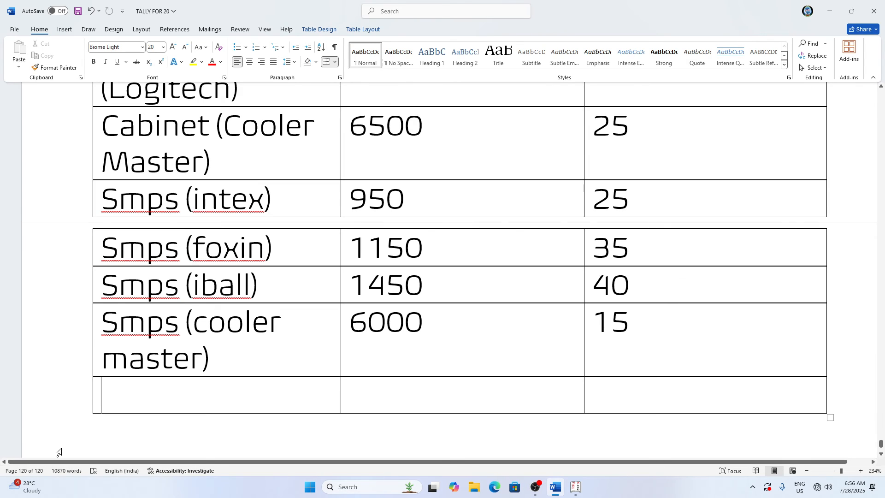
# Fill the row below Smps (cooler master) with Monitor (intex), 3500 and 25
pyautogui.write('Monitor')
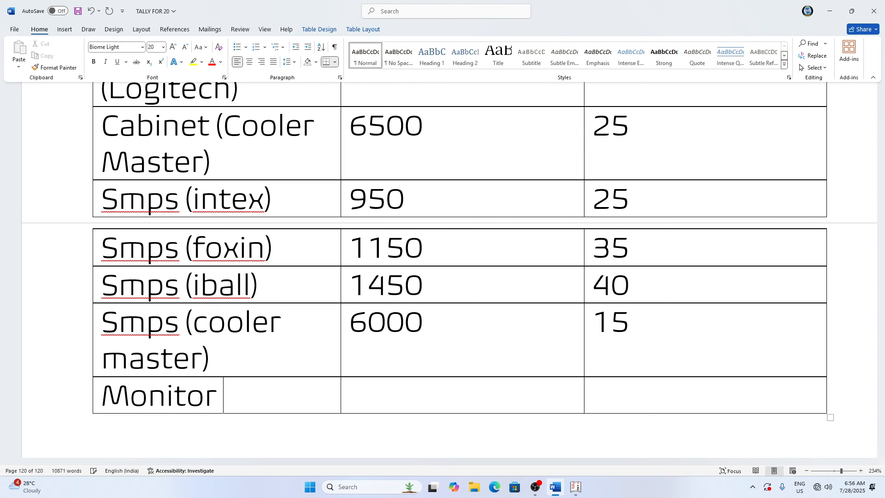
pyautogui.write(' (intex')
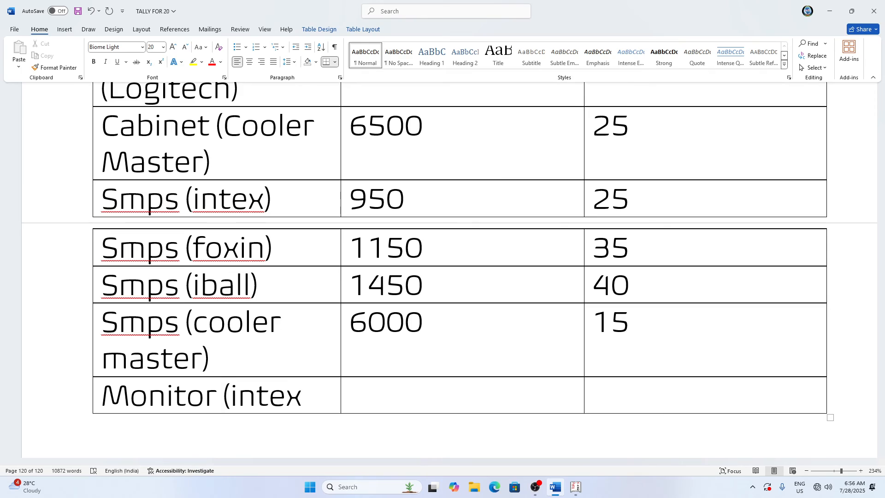
pyautogui.write(')')
pyautogui.press('Tab')
pyautogui.write('3500')
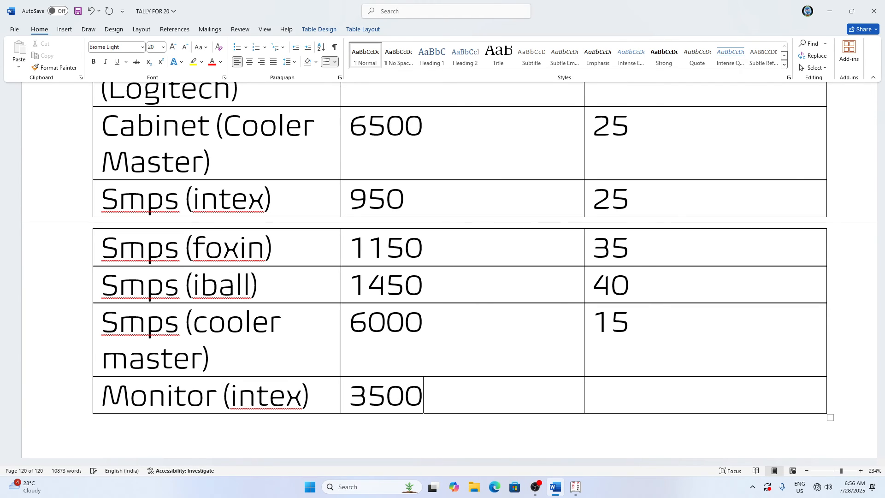
pyautogui.press('Tab')
pyautogui.write('25')
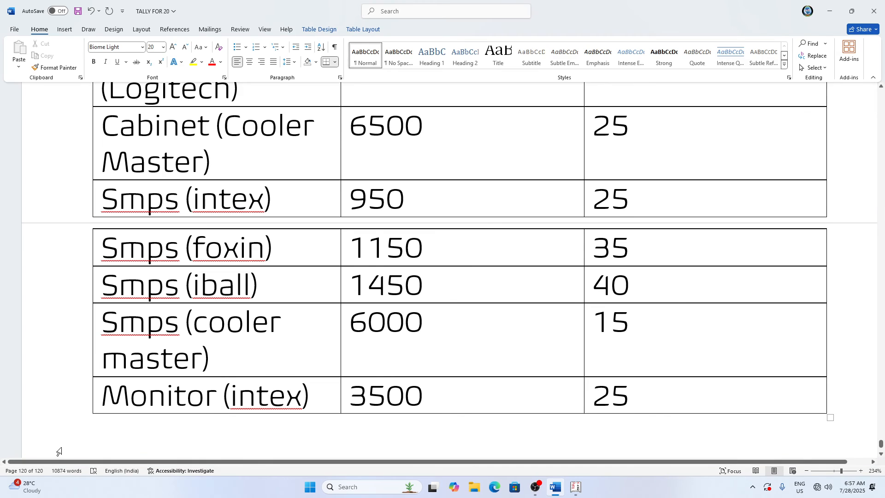
# Add a row below Monitor (intex) with the item name Monitor (LG)
pyautogui.press('Tab')
pyautogui.write('Monitor')
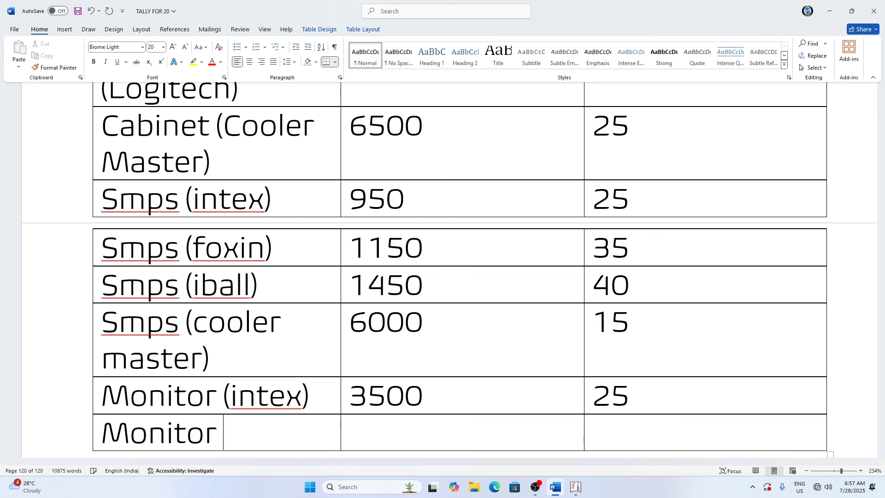
pyautogui.write(' (l')
pyautogui.press('BackSpace')
pyautogui.write('Lg')
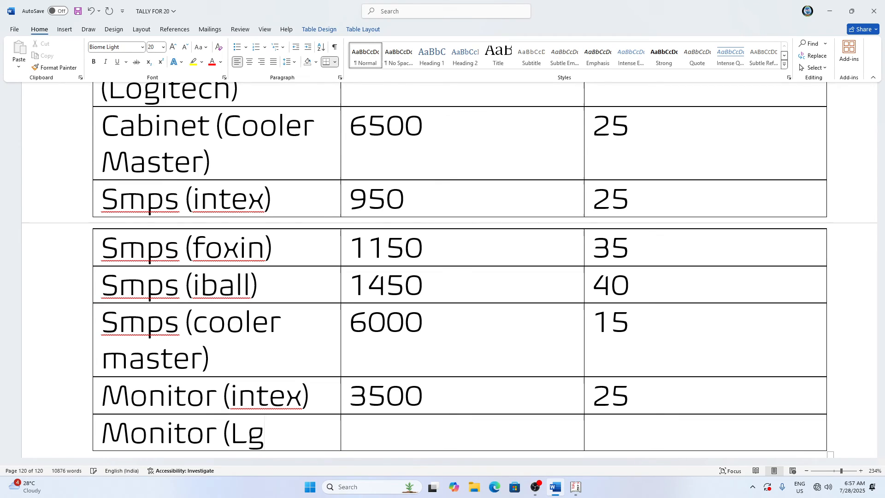
pyautogui.press('BackSpace')
pyautogui.write('G')
pyautogui.write(')')
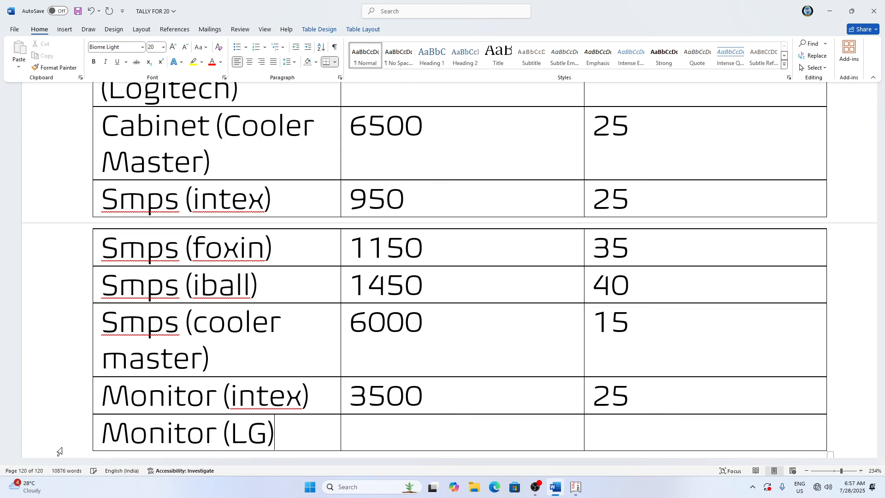
# Fill the second and third columns of the Monitor (LG) row with 7200 and 15, and add an empty row below
pyautogui.press('Tab')
pyautogui.write('7200')
pyautogui.press('Tab')
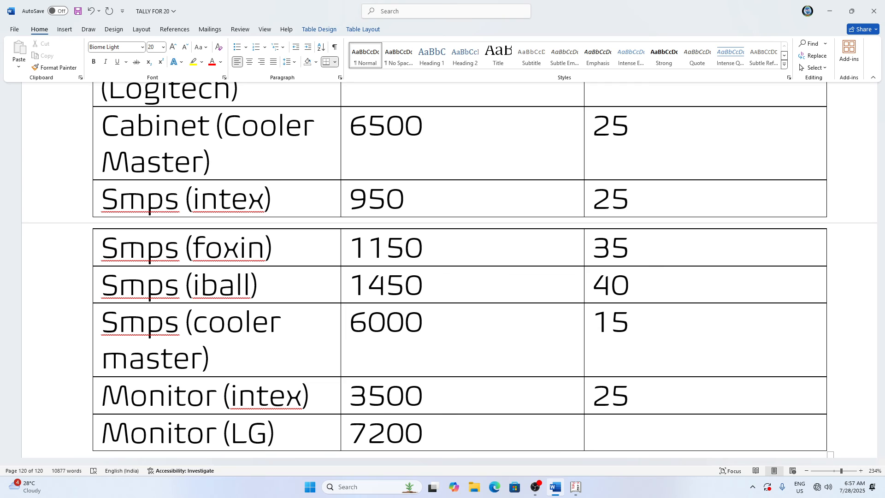
pyautogui.write('15')
pyautogui.press('Tab')
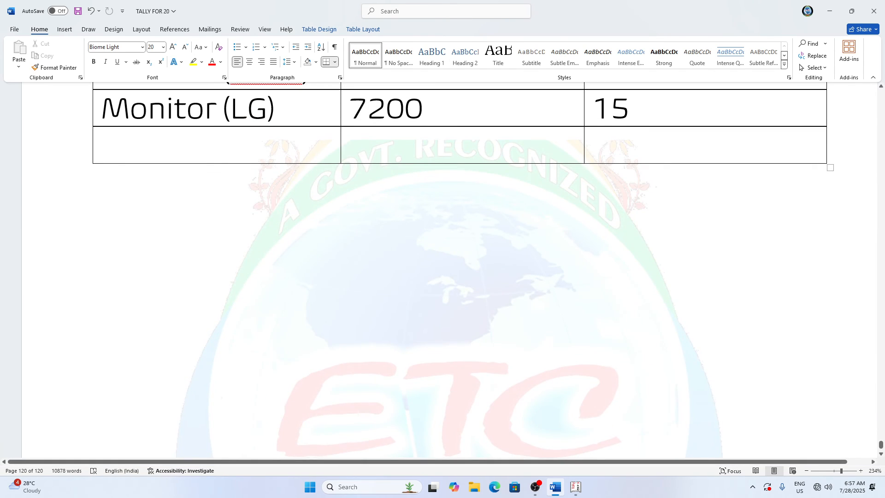
# Fill the row below Monitor (LG) with Monitor (Acer), 6500 and 10, and add an empty row below
pyautogui.scroll(5, 59, 450)
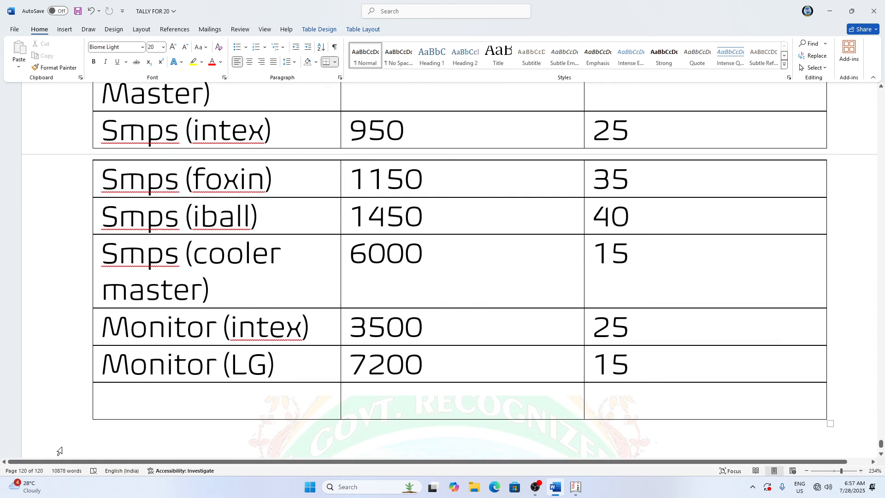
pyautogui.write('Monitor')
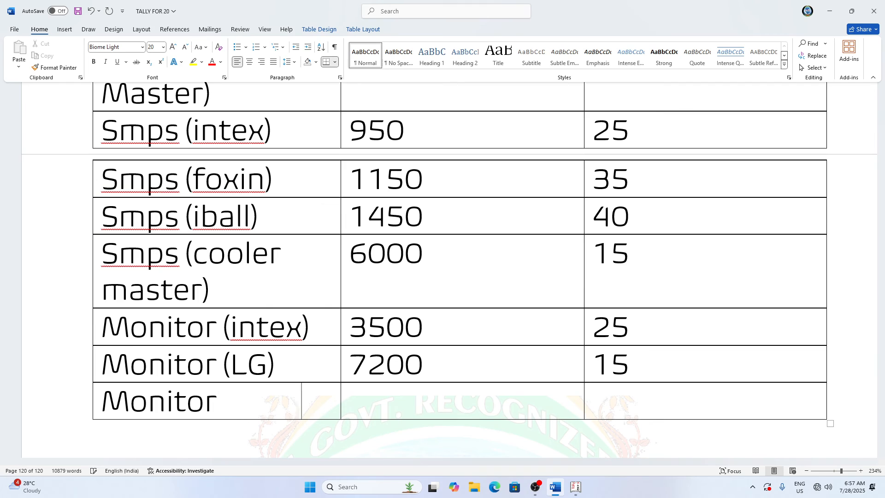
pyautogui.press('Tab')
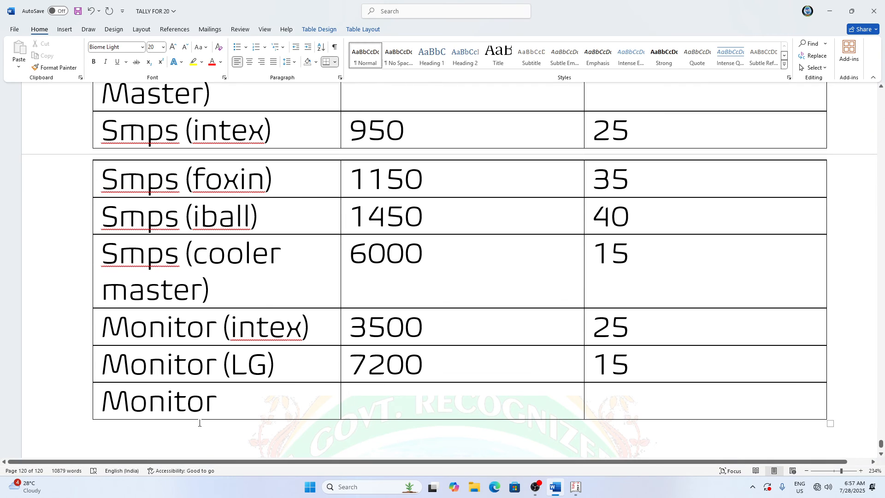
pyautogui.click(216, 402)
pyautogui.write('(')
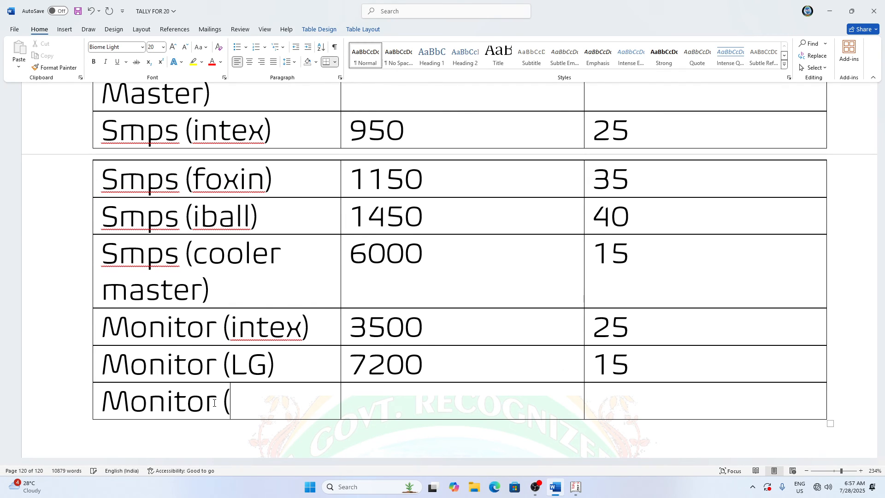
pyautogui.write('Acer')
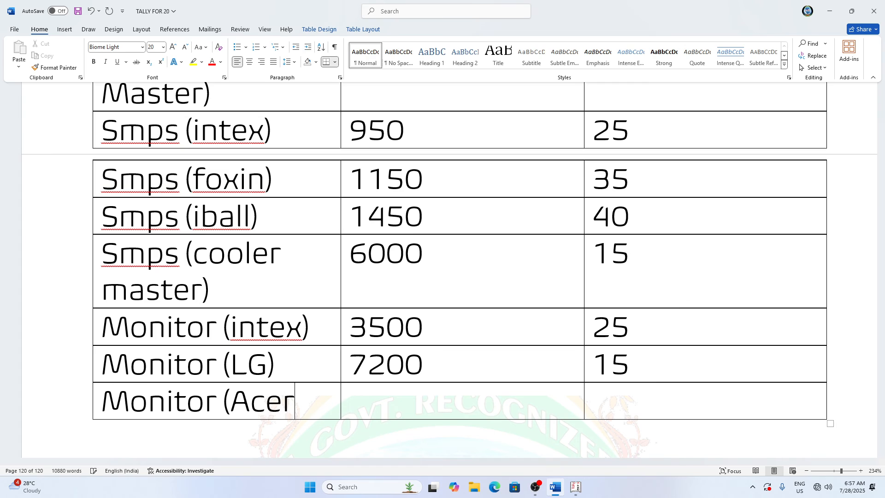
pyautogui.write(')')
pyautogui.press('Tab')
pyautogui.write('6500')
pyautogui.press('Tab')
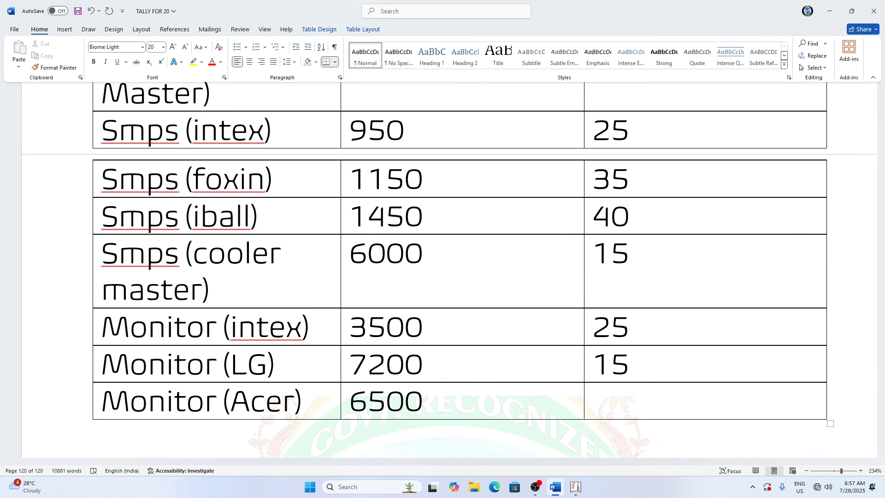
pyautogui.write('10')
pyautogui.press('Tab')
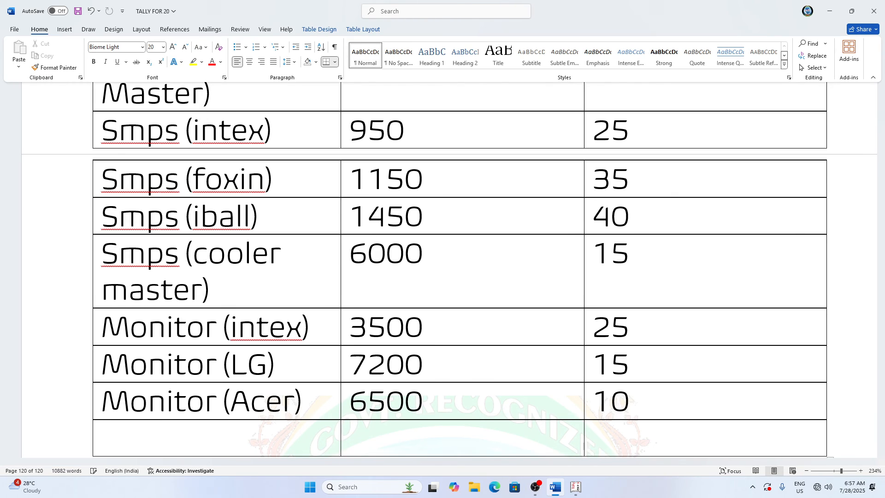
# Fill the row below Monitor (Acer) with Monitor (Samsung), 8500 and 15, and add an empty row below
pyautogui.write('Monit')
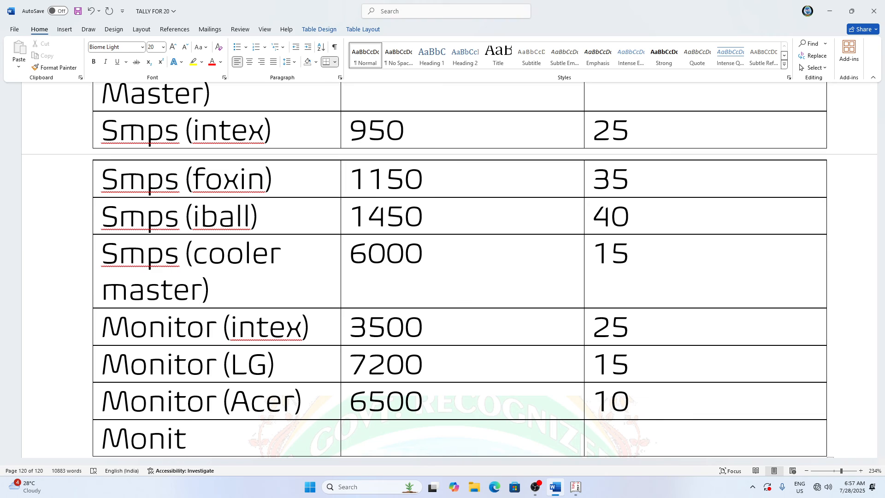
pyautogui.write('or (')
pyautogui.scroll(-1, 214, 402)
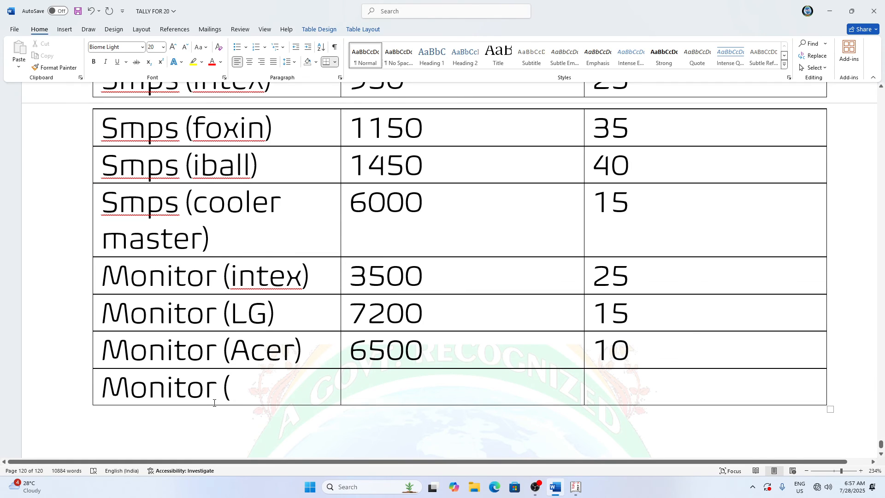
pyautogui.write('Sams')
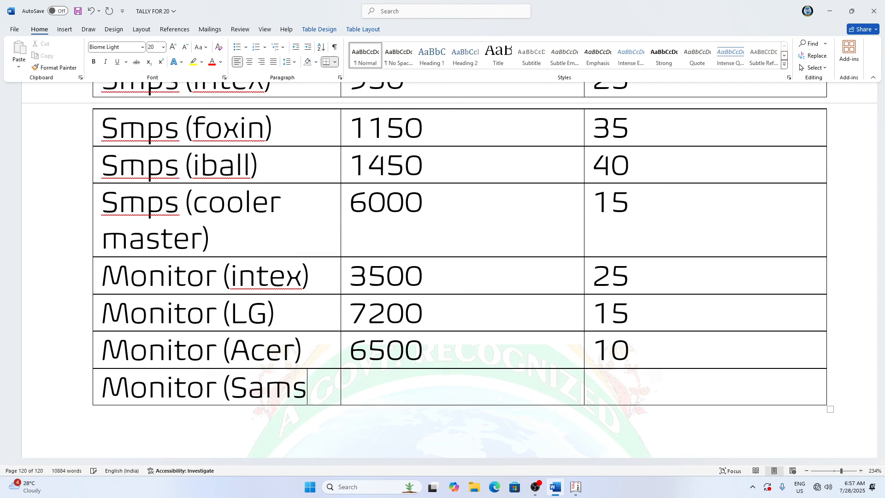
pyautogui.write('ung)')
pyautogui.press('Tab')
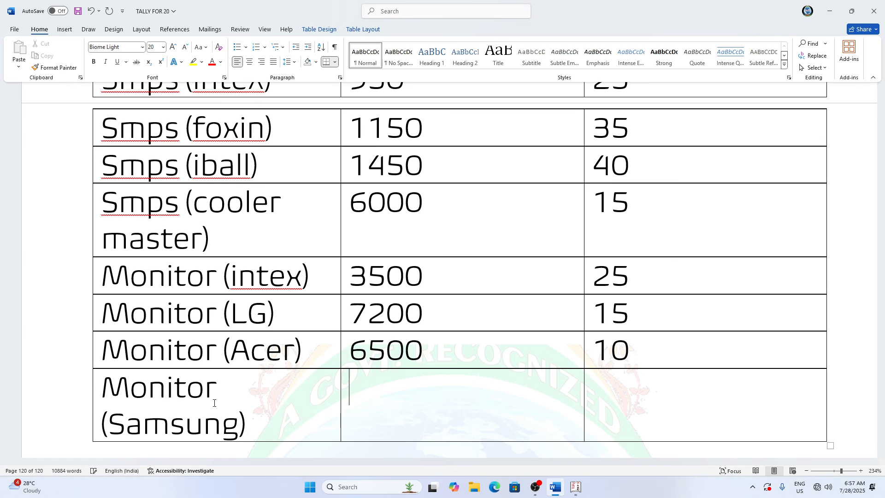
pyautogui.write('8500')
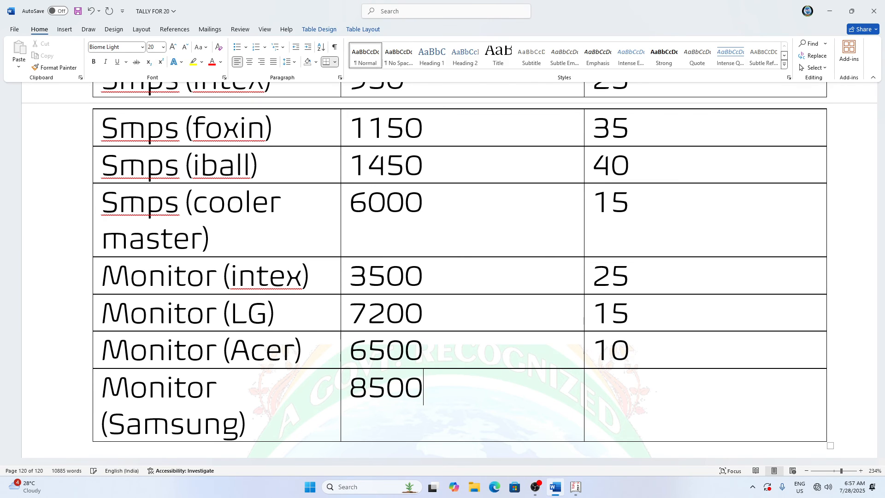
pyautogui.press('Tab')
pyautogui.write('15')
pyautogui.press('Tab')
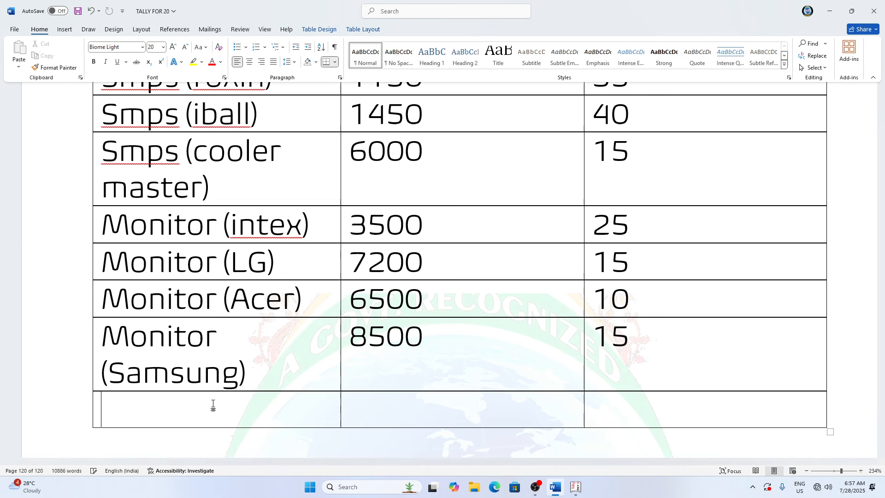
# Fill the empty row below Monitor (Samsung) with Speaker (Intex), 2500 and 15, and add an empty row below
pyautogui.scroll(-2, 146, 368)
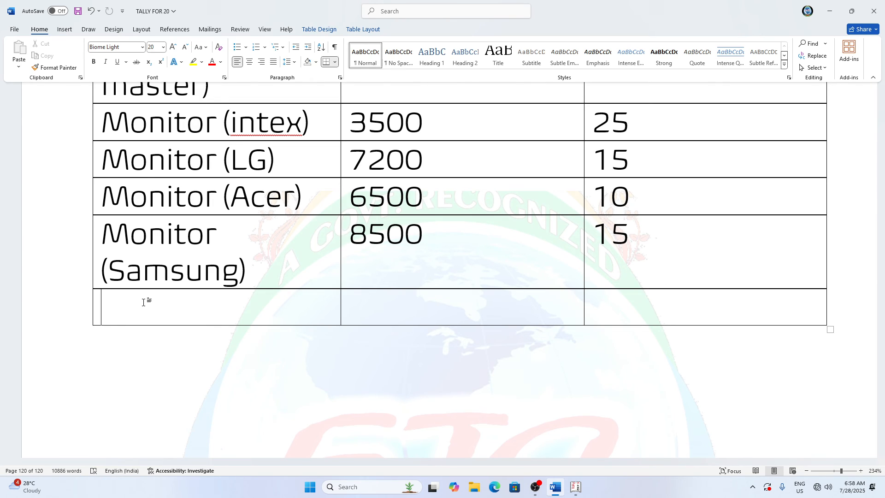
pyautogui.click(143, 302)
pyautogui.write('Speaker (')
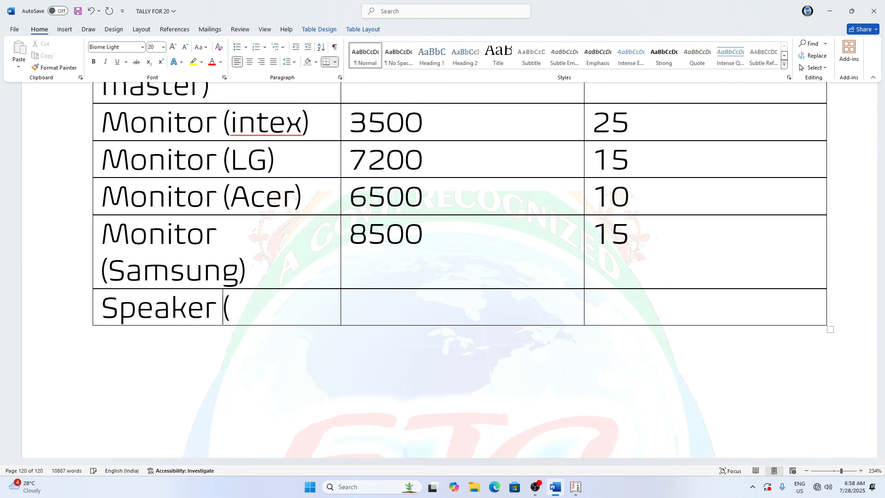
pyautogui.write('Intext')
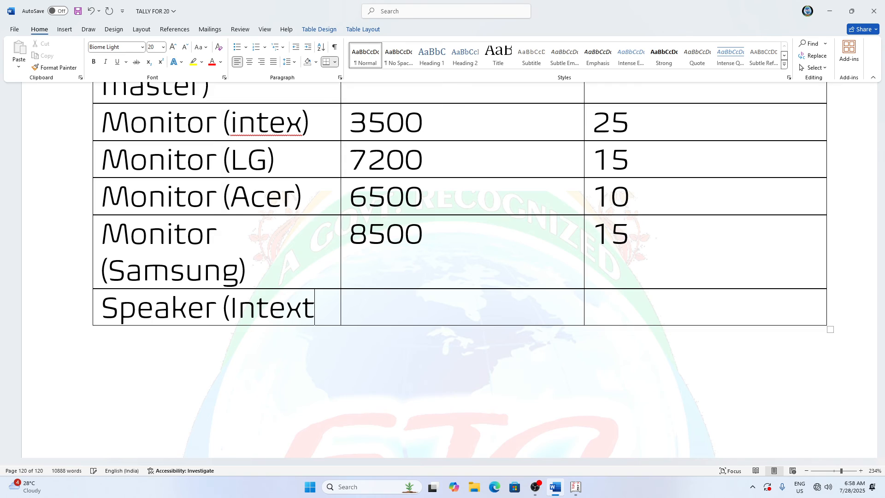
pyautogui.press('BackSpace')
pyautogui.write(')')
pyautogui.press('Tab')
pyautogui.write('2500')
pyautogui.press('Tab')
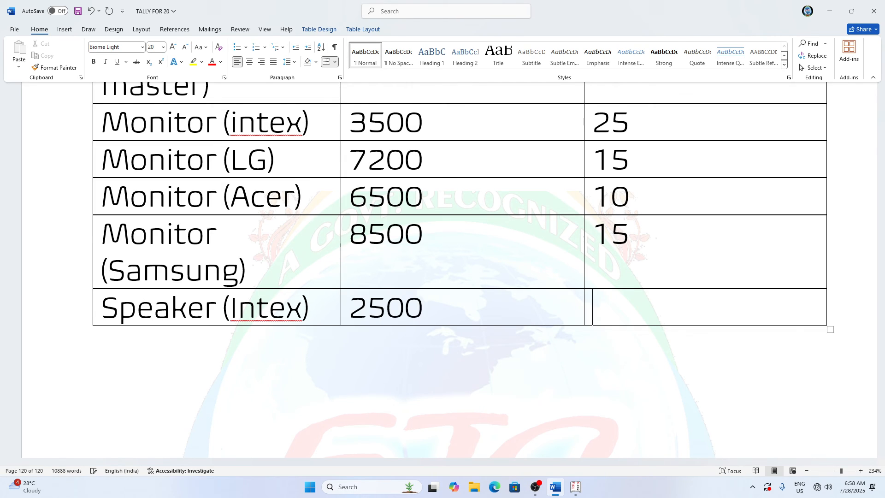
pyautogui.write('15')
pyautogui.press('Tab')
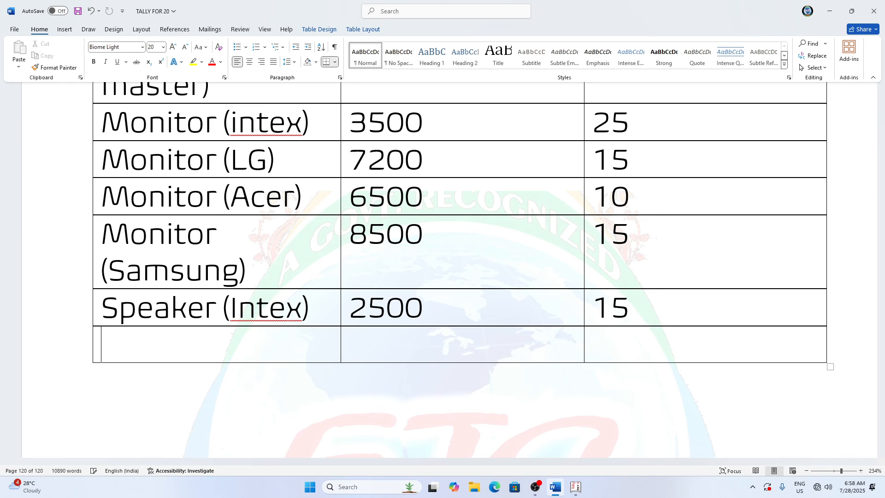
# Fill the row below Speaker (Intex) with Speaker (Foxin), 3200 and 10, and add an empty row below
pyautogui.write('Ps')
pyautogui.press('BackSpace')
pyautogui.press('BackSpace')
pyautogui.write('Speaker')
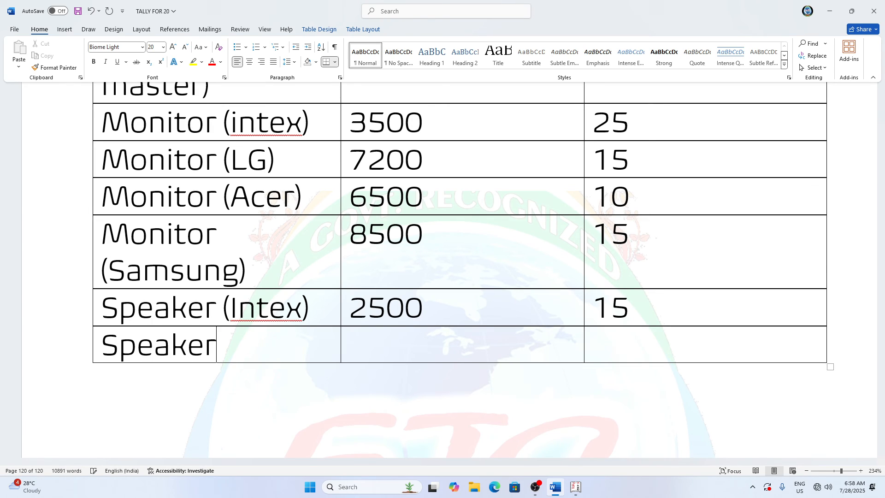
pyautogui.write(' (Foxin)')
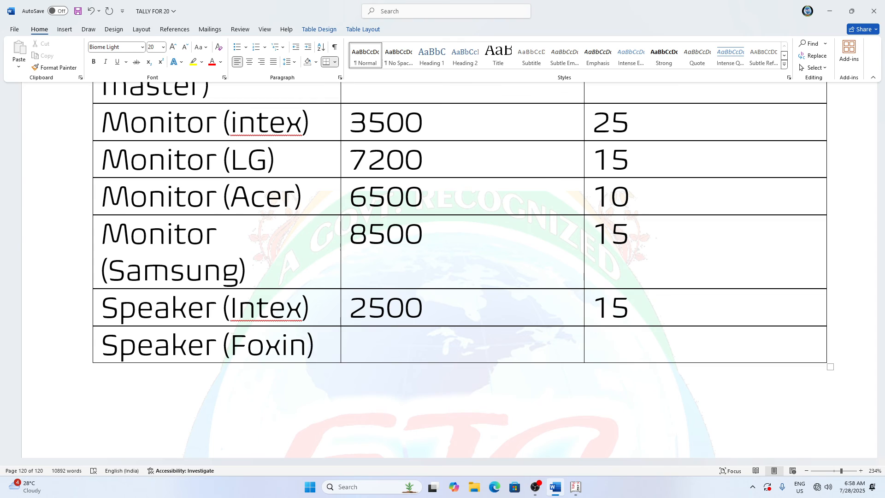
pyautogui.press('Tab')
pyautogui.write('3200')
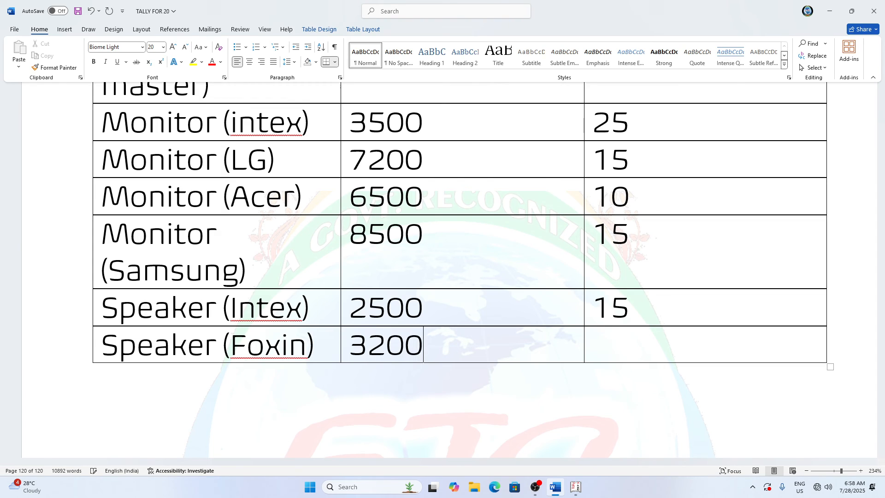
pyautogui.press('Tab')
pyautogui.write('10')
pyautogui.press('Tab')
# Fill the row below Speaker (Foxin) with Speake (JBL), 7500 and 5
pyautogui.write('Speake')
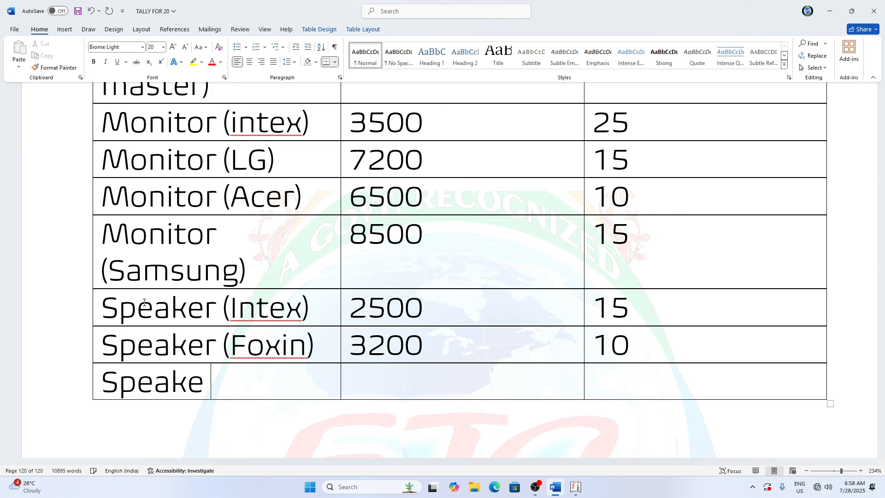
pyautogui.write(' (JBL')
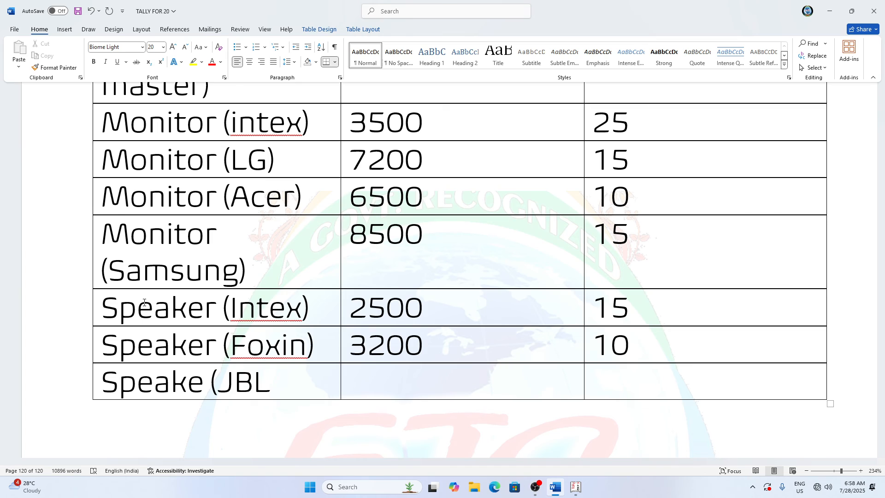
pyautogui.write(')')
pyautogui.press('Tab')
pyautogui.write('7500')
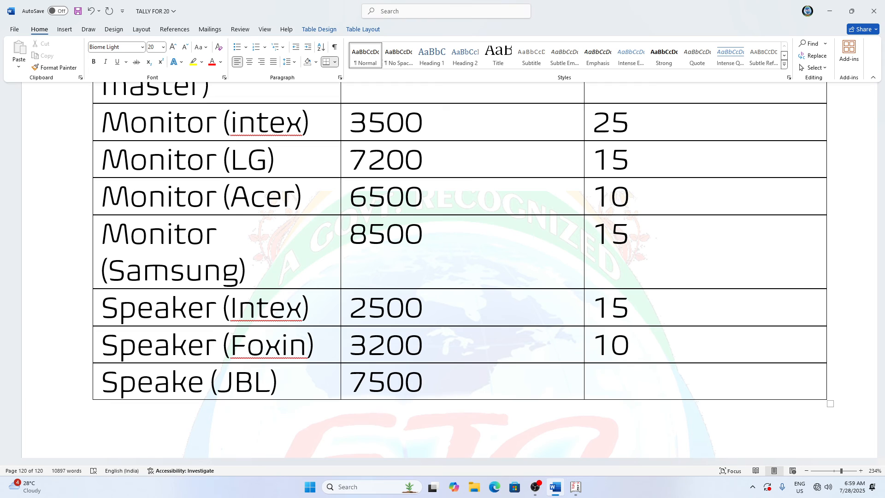
pyautogui.press('Tab')
pyautogui.write('5')
# Review the added rows from Cabinet (Intex) to the JBL speaker by selecting them, and clear the selection
pyautogui.scroll(5, 169, 285)
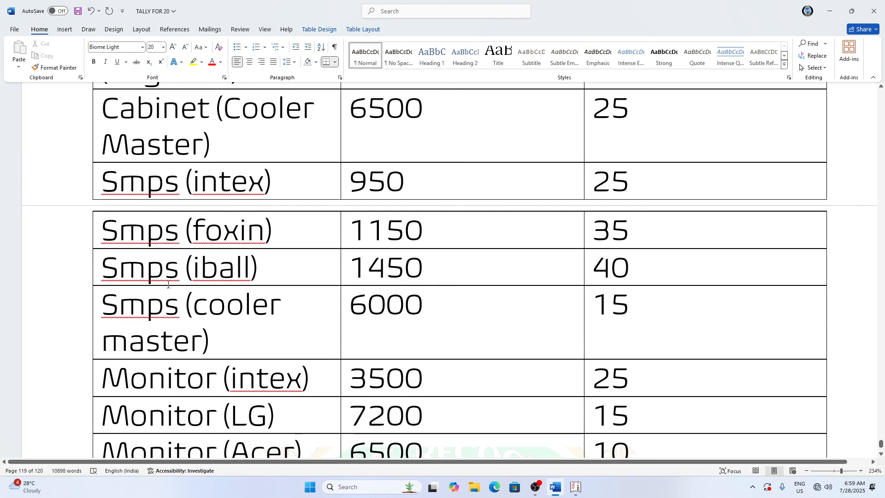
pyautogui.keyDown('ctrl'); pyautogui.scroll(-7, 168, 285); pyautogui.keyUp('ctrl')
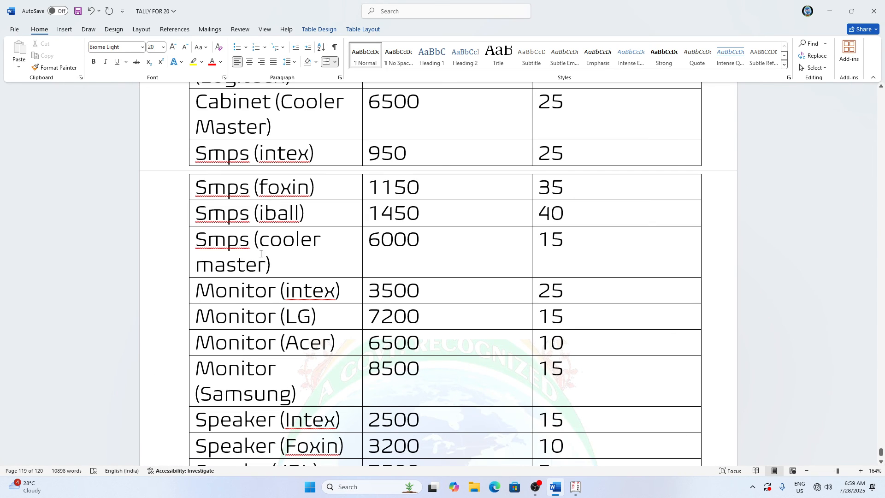
pyautogui.scroll(5, 294, 252)
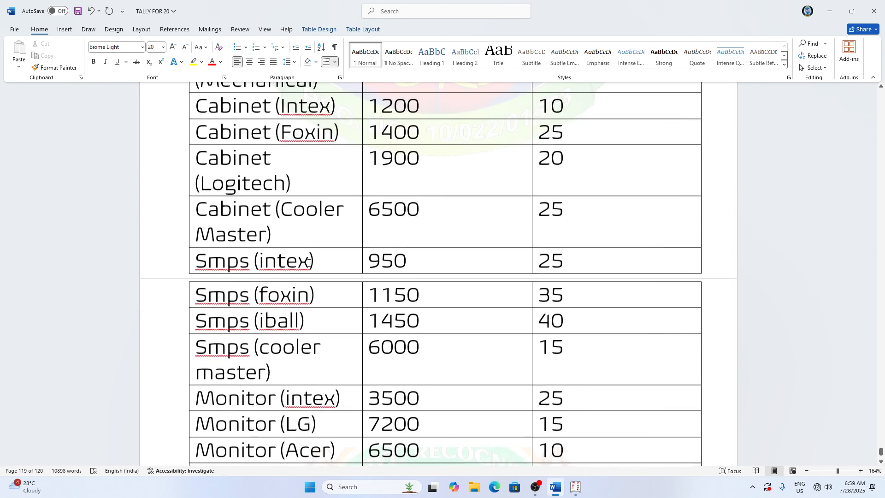
pyautogui.scroll(-2, 309, 263)
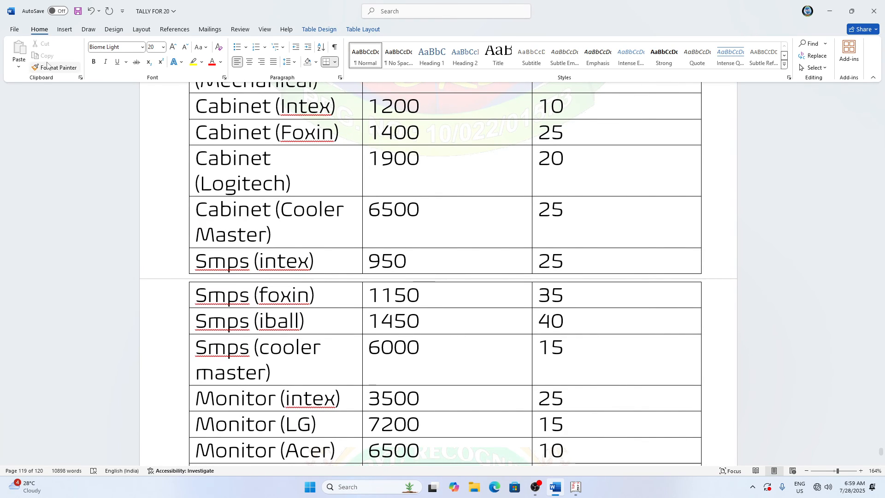
pyautogui.moveTo(202, 105); pyautogui.dragTo(581, 362)
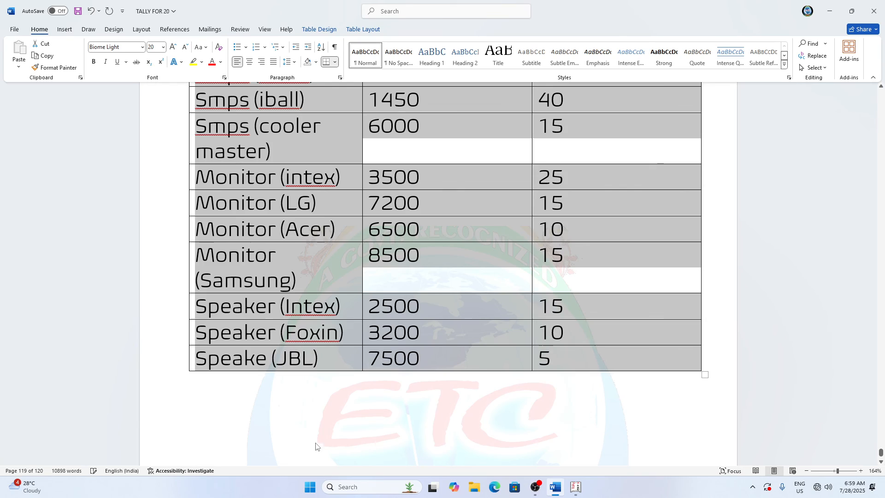
pyautogui.scroll(9, 298, 399)
pyautogui.scroll(-7, 297, 399)
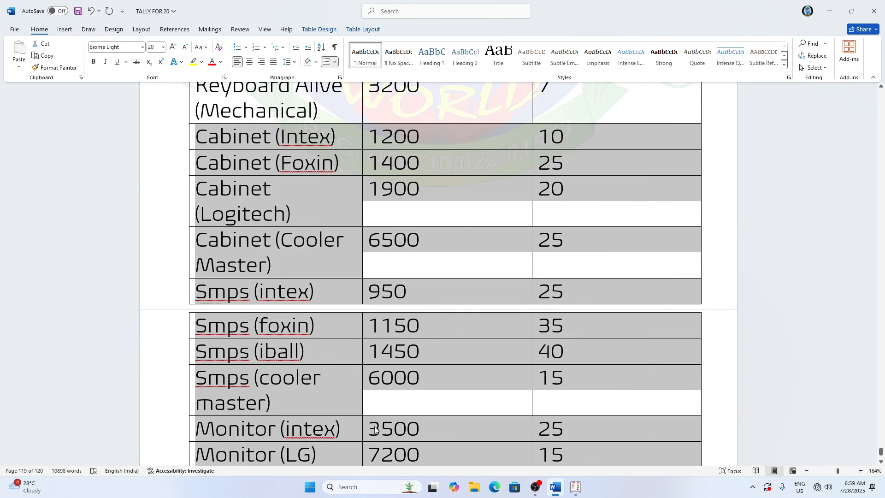
pyautogui.click(273, 433)
# Correct the item name in the table's last row to Speaker (JBL) and place the cursor below the table
pyautogui.scroll(-3, 273, 433)
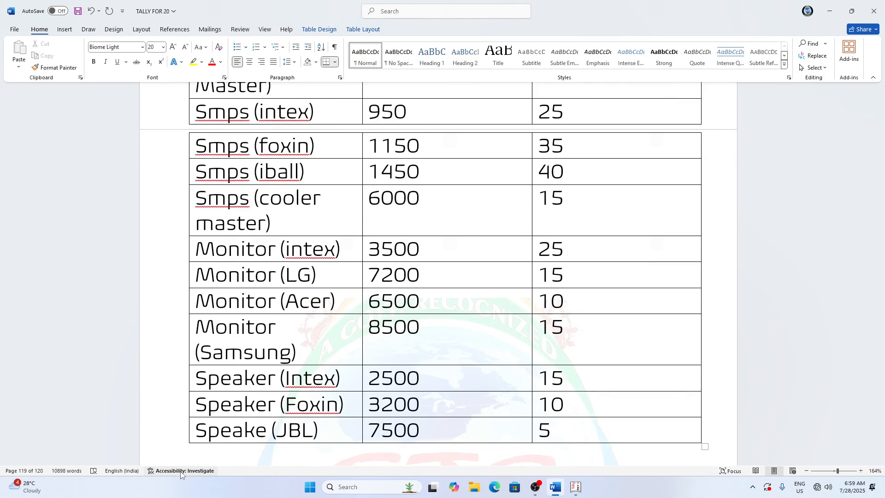
pyautogui.click(267, 438)
pyautogui.write('r')
pyautogui.click(291, 460)
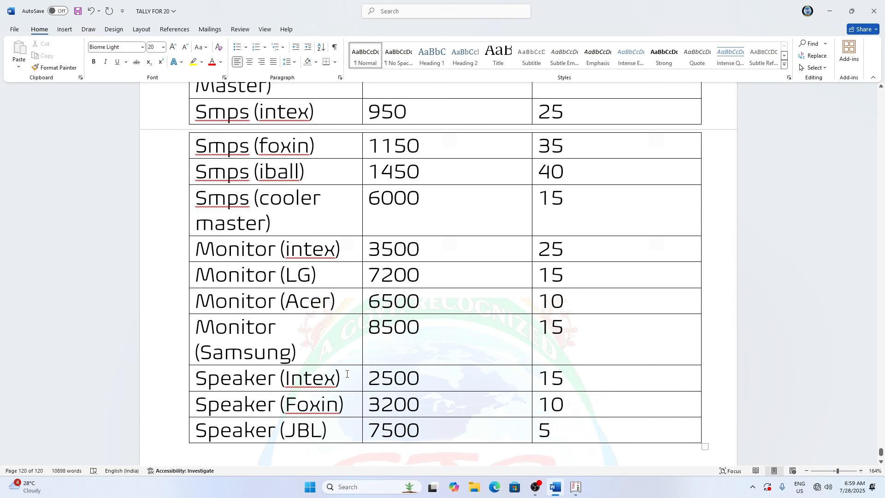
# Examine the item table's keyboard, cabinet, SMPS, monitor and speaker rows across the page break at a smaller zoom
pyautogui.scroll(-5, 347, 374)
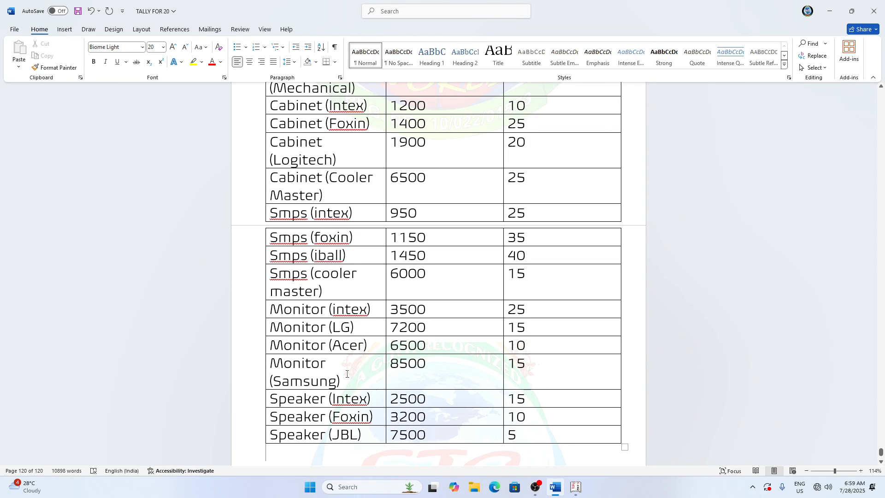
pyautogui.scroll(-3, 347, 374)
pyautogui.scroll(1, 346, 373)
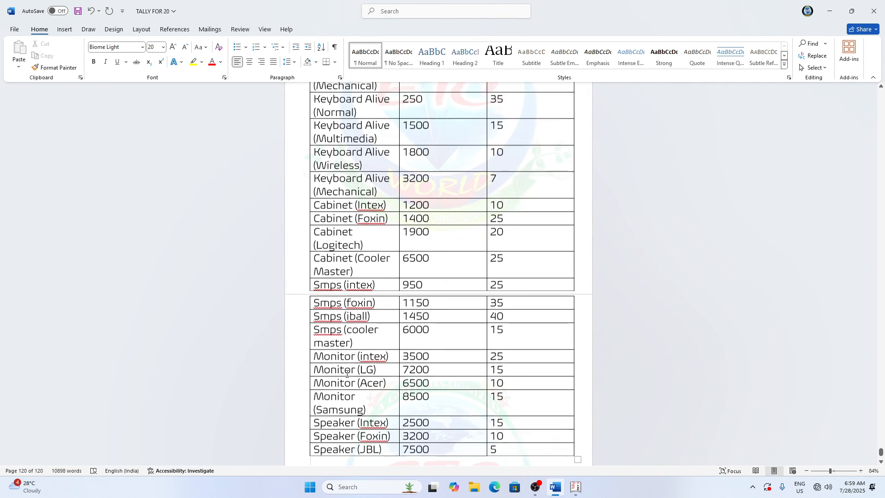
pyautogui.scroll(-2, 346, 373)
pyautogui.scroll(8, 346, 373)
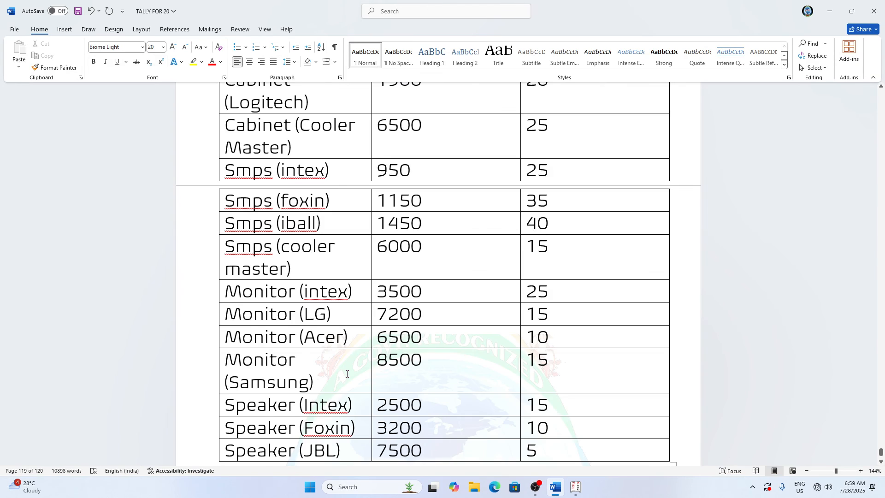
pyautogui.scroll(4, 346, 373)
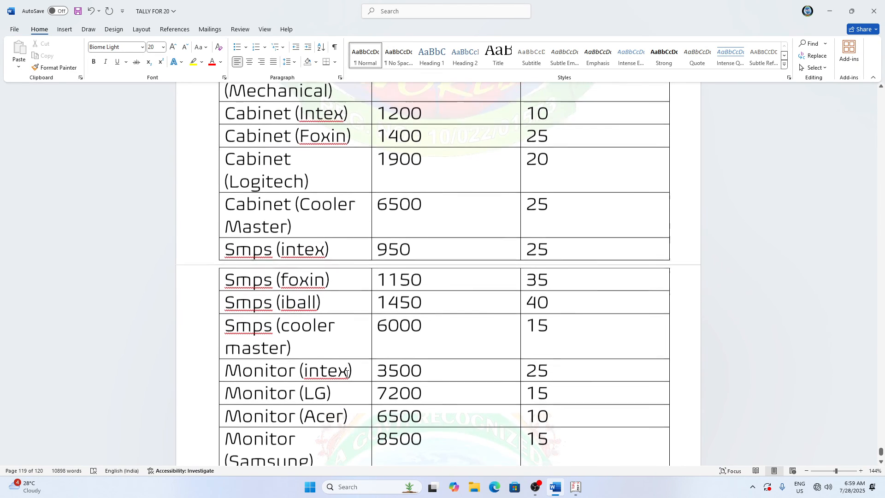
pyautogui.scroll(-1, 347, 374)
pyautogui.keyDown('ctrl'); pyautogui.scroll(-3, 347, 374); pyautogui.keyUp('ctrl')
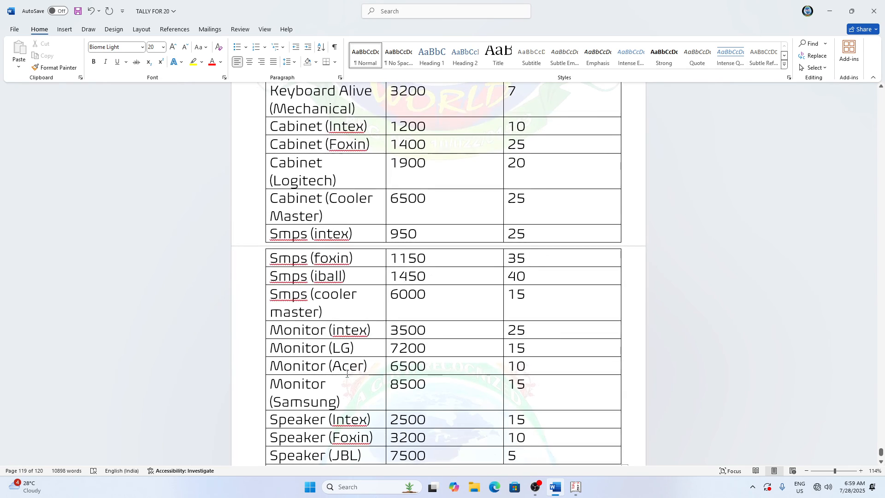
pyautogui.scroll(-2, 346, 374)
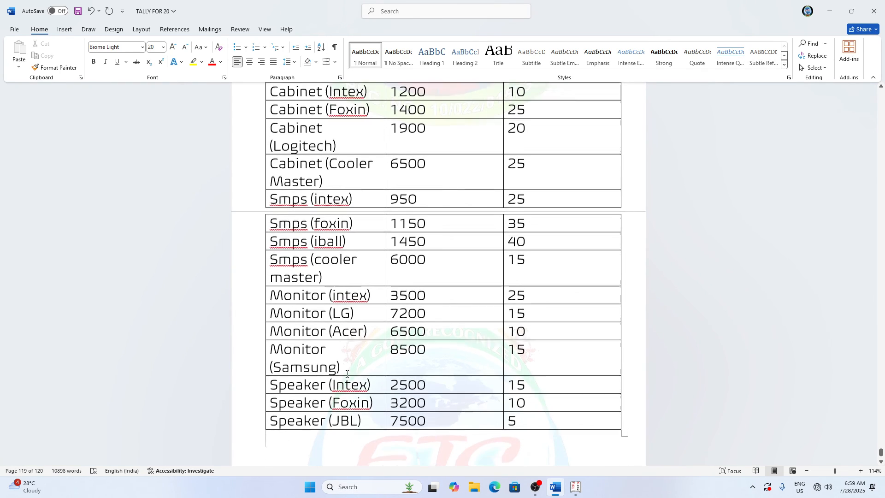
pyautogui.scroll(2, 347, 373)
pyautogui.scroll(-1, 347, 373)
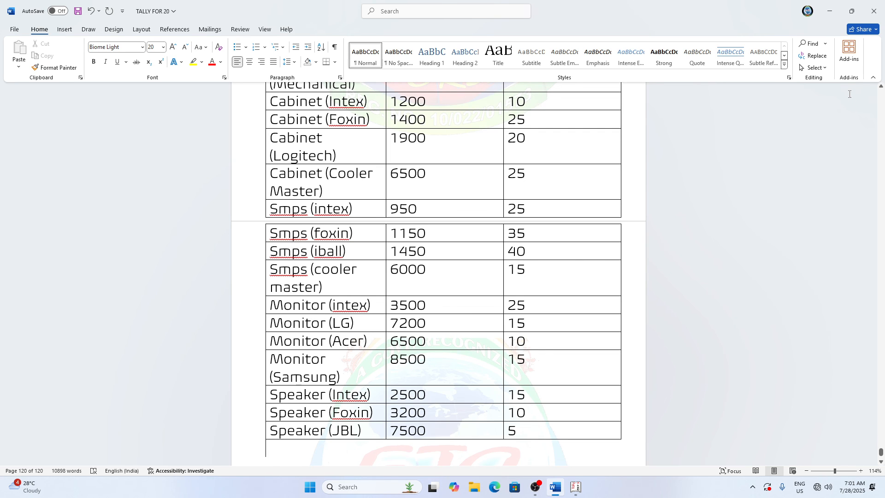
pyautogui.scroll(3, 850, 97)
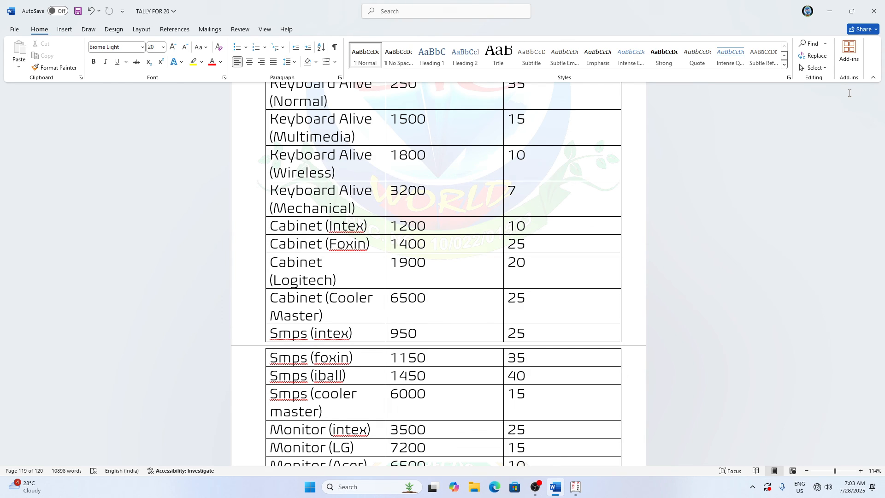
pyautogui.scroll(-3, 769, 138)
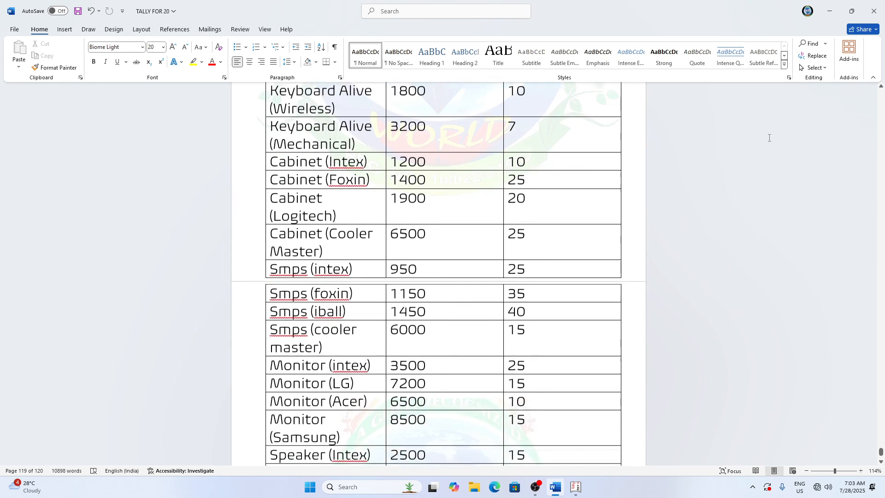
pyautogui.scroll(-5, 768, 138)
pyautogui.scroll(2, 769, 138)
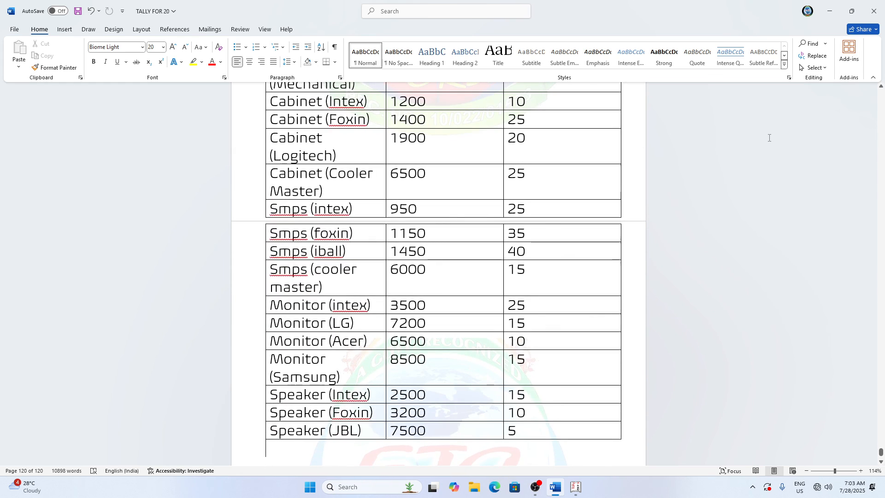